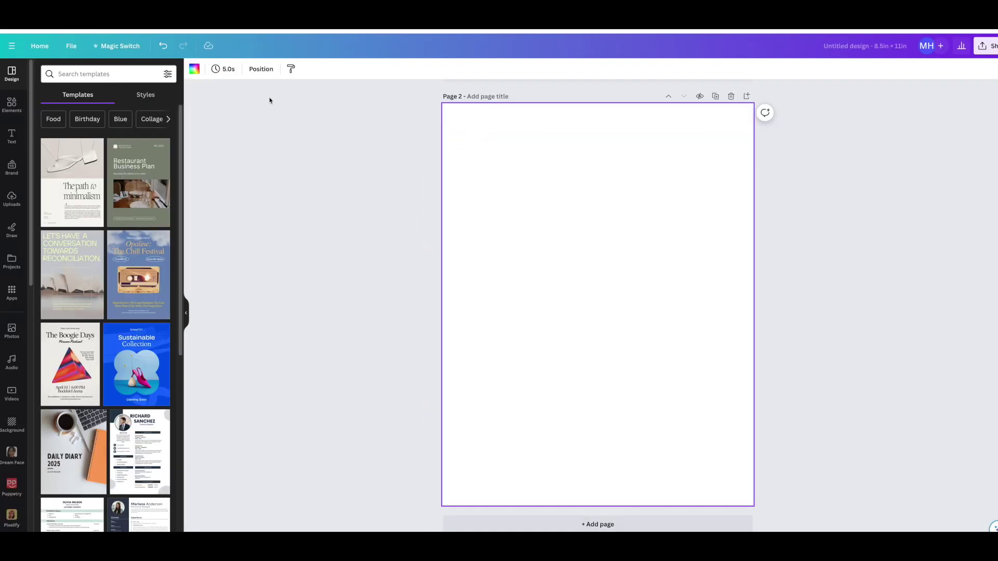
Launch the PatternedAI app from the Trending apps list beside blank Page 2.
left_click(18, 300)
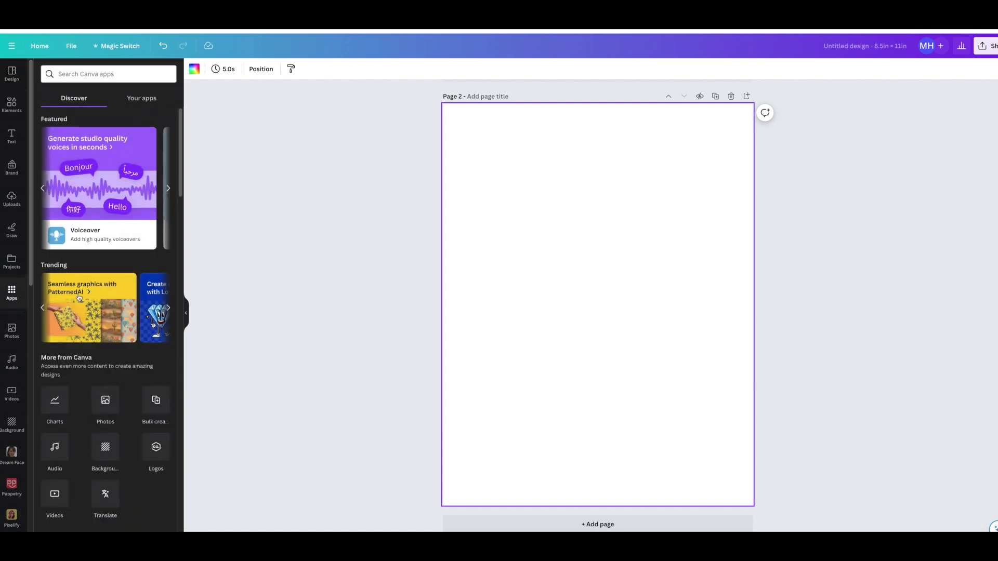
left_click(87, 313)
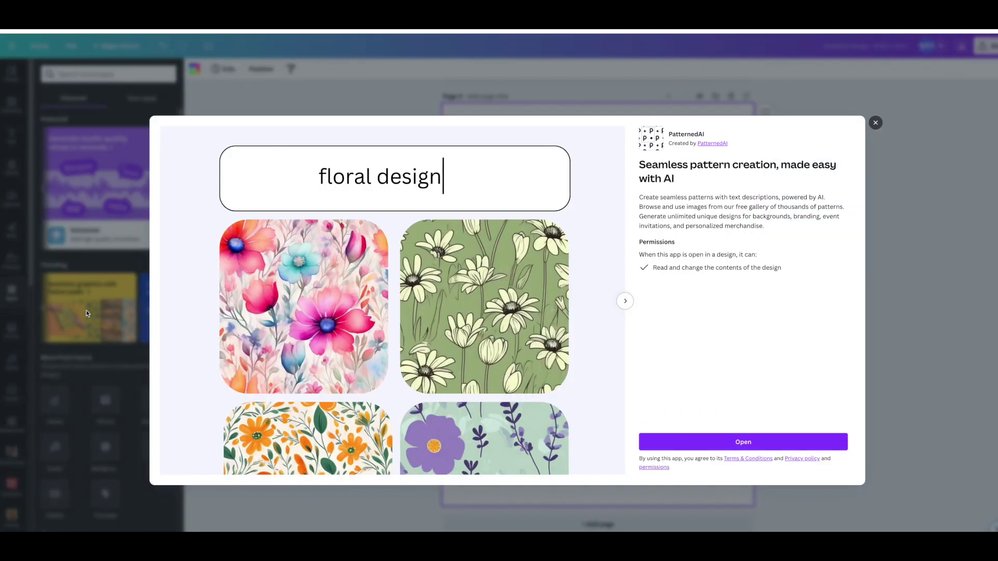
left_click(730, 440)
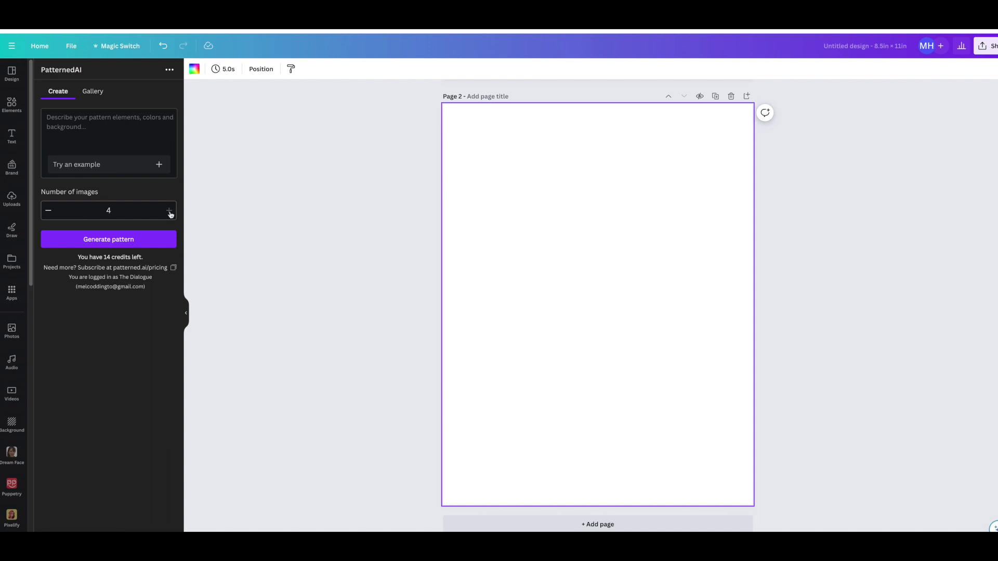
Generate 'HOT AIR BALLOONS BRIGHT PINK, GREEN AND YELLOW' patterns and add the fourth result to Page 2.
left_click(74, 130)
type("HOT AIR BALLOONS BR")
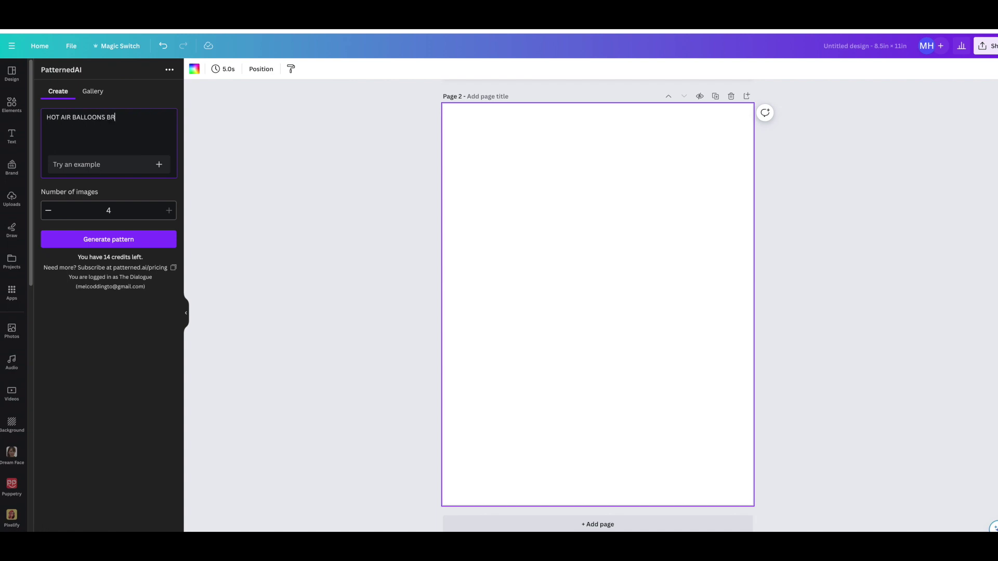
type("IGHT PINK, GREEN AND YELLOW")
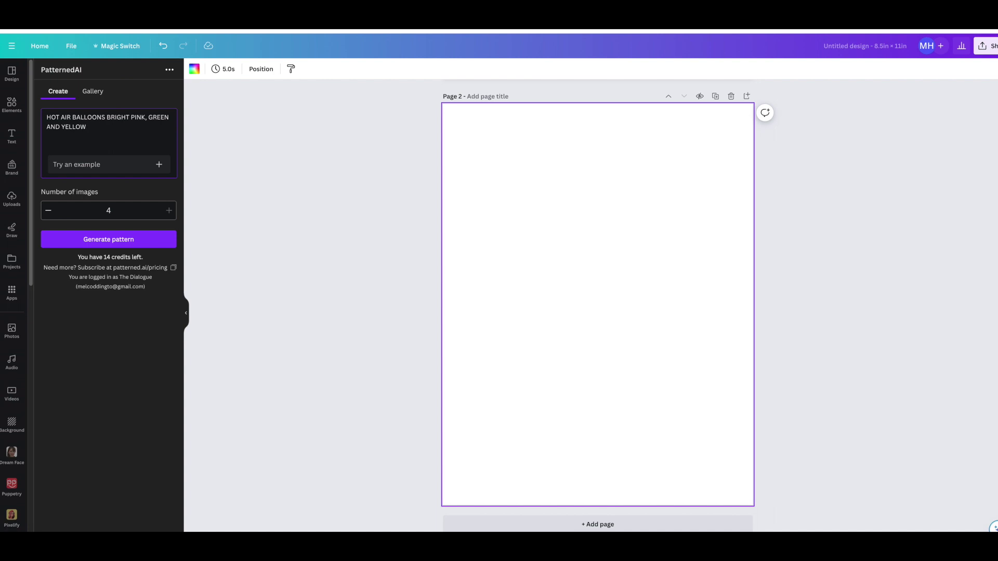
left_click(107, 238)
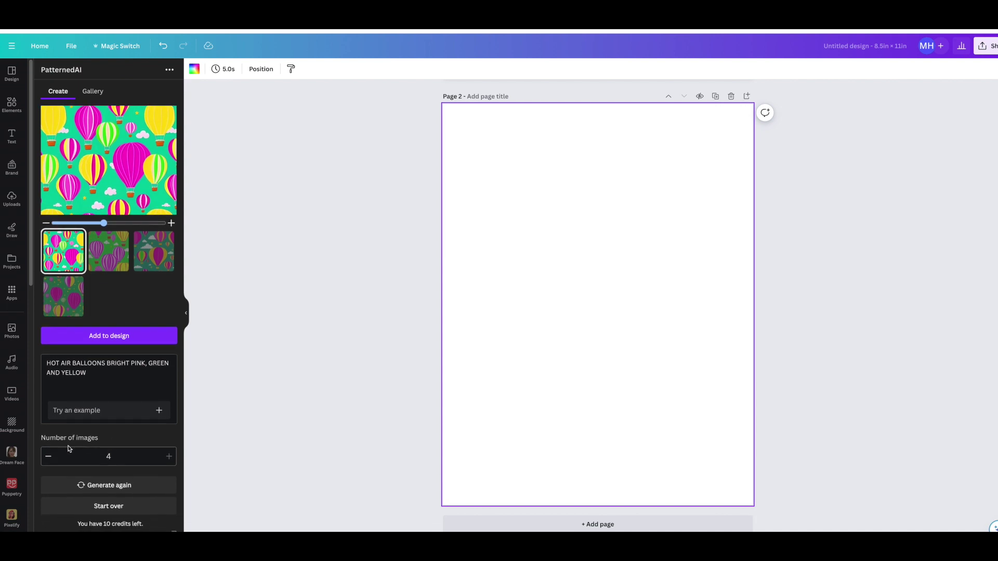
left_click(110, 285)
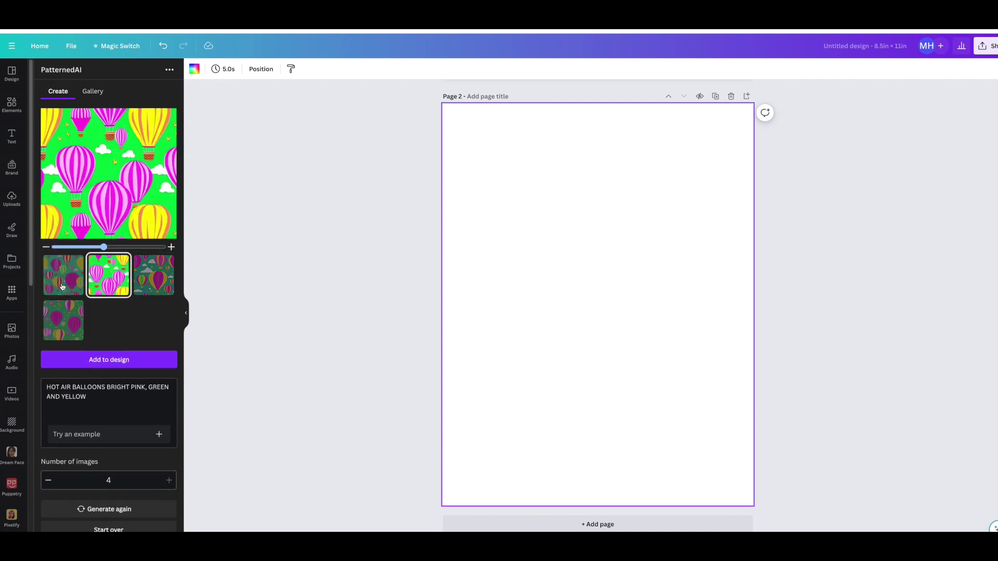
left_click(62, 287)
left_click(64, 318)
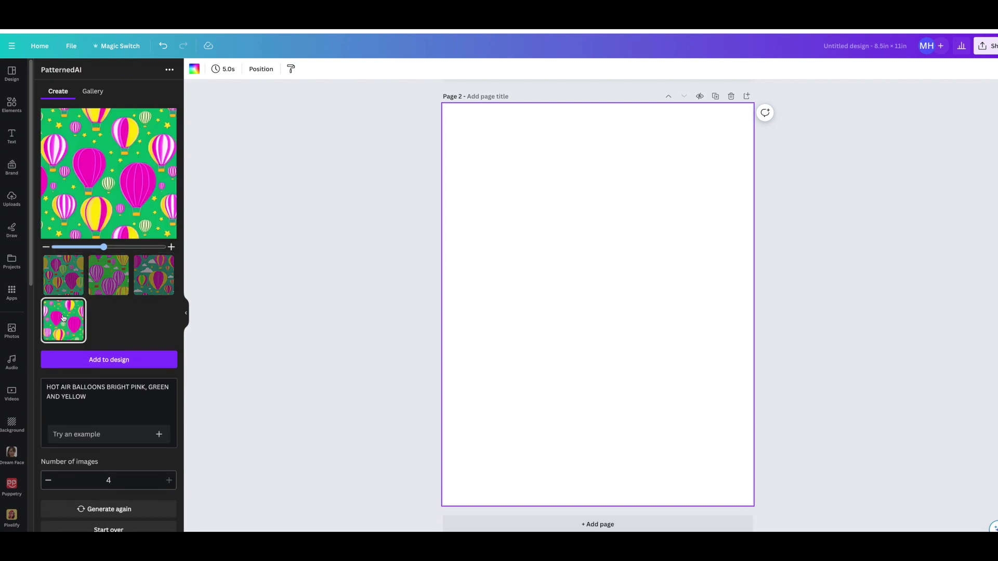
left_click(118, 364)
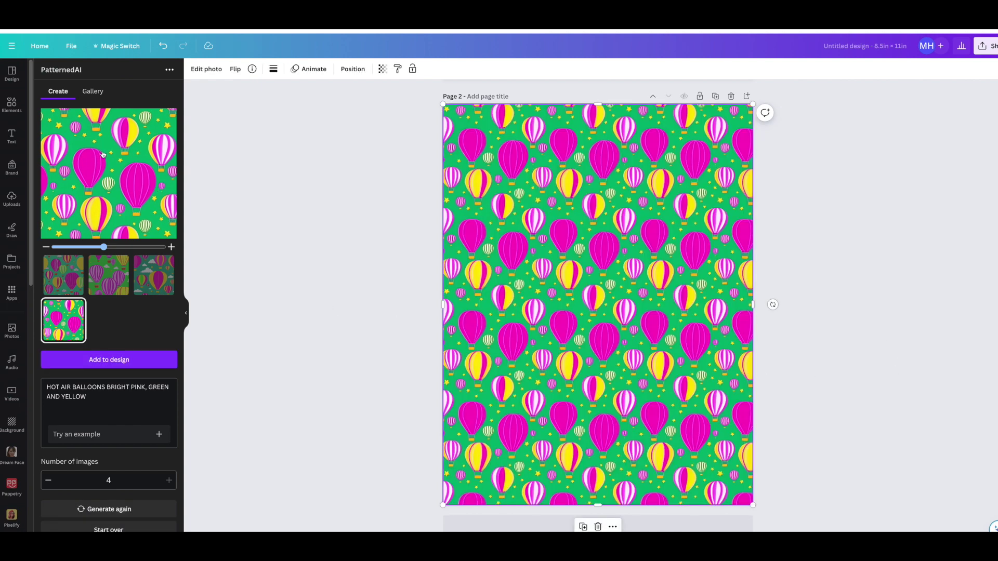
Search Elements graphics for 'LABELS' and add the white scalloped label.
left_click(12, 104)
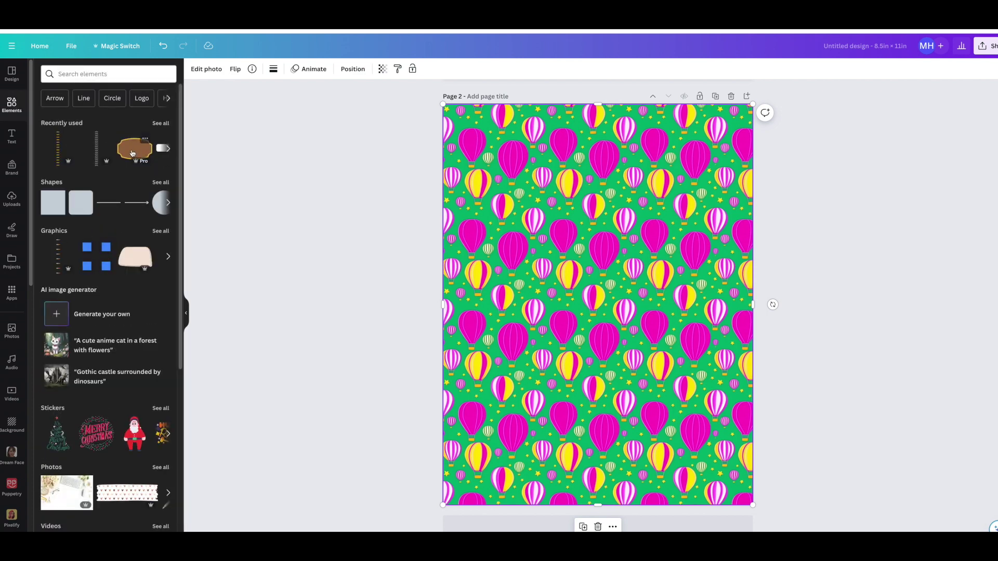
left_click(104, 73)
type("LABEL")
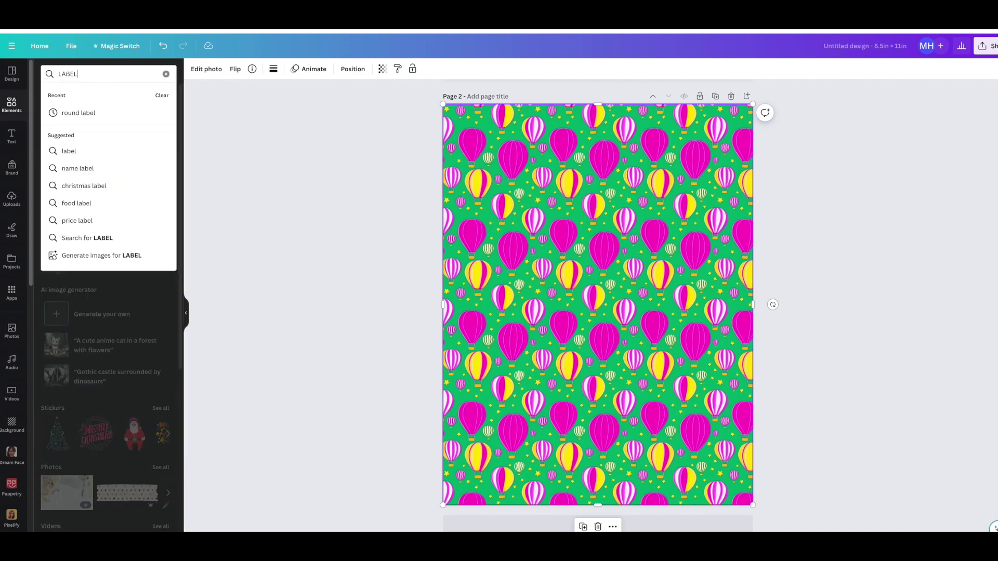
type("S")
key("Return")
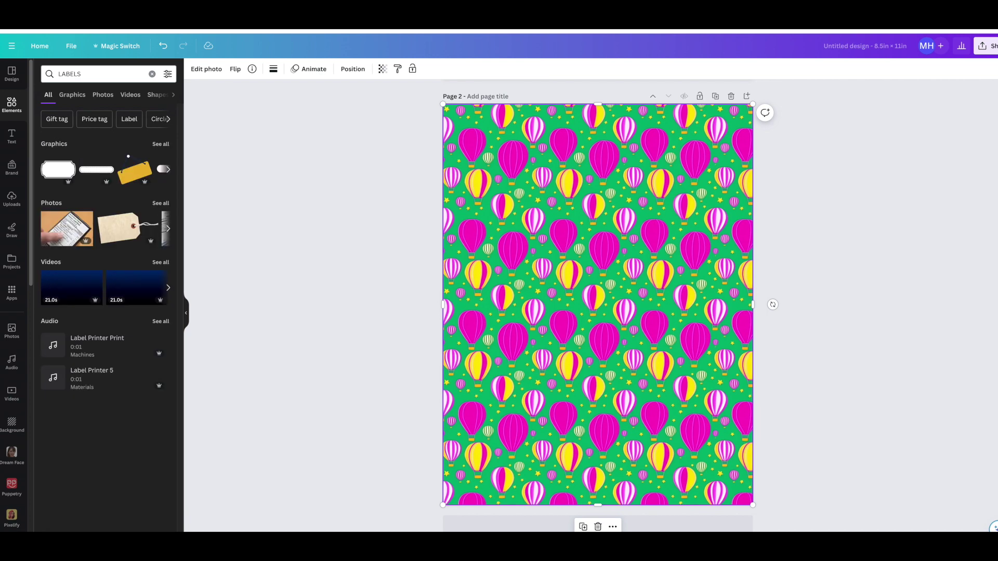
left_click(161, 145)
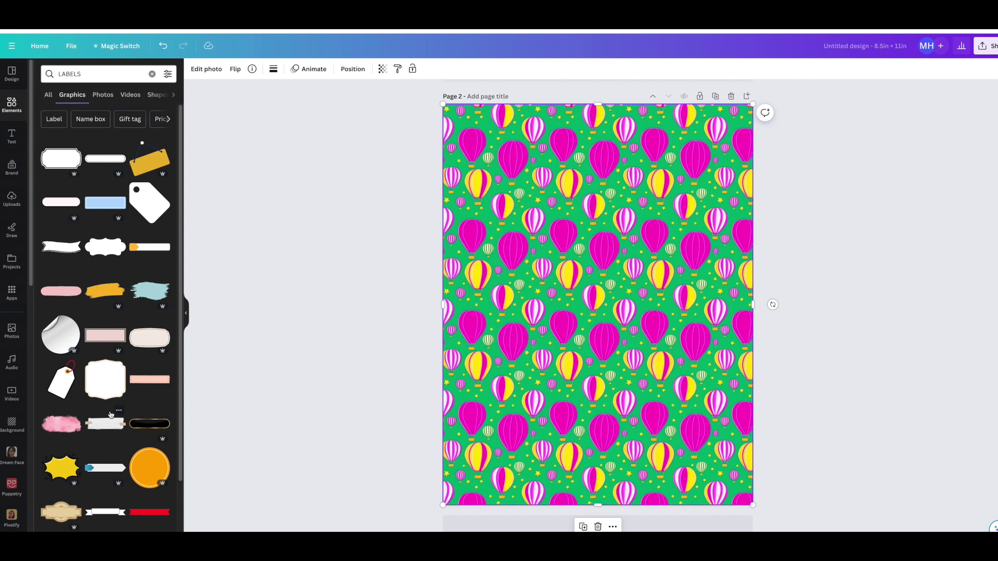
scroll(113, 405, "down", 7)
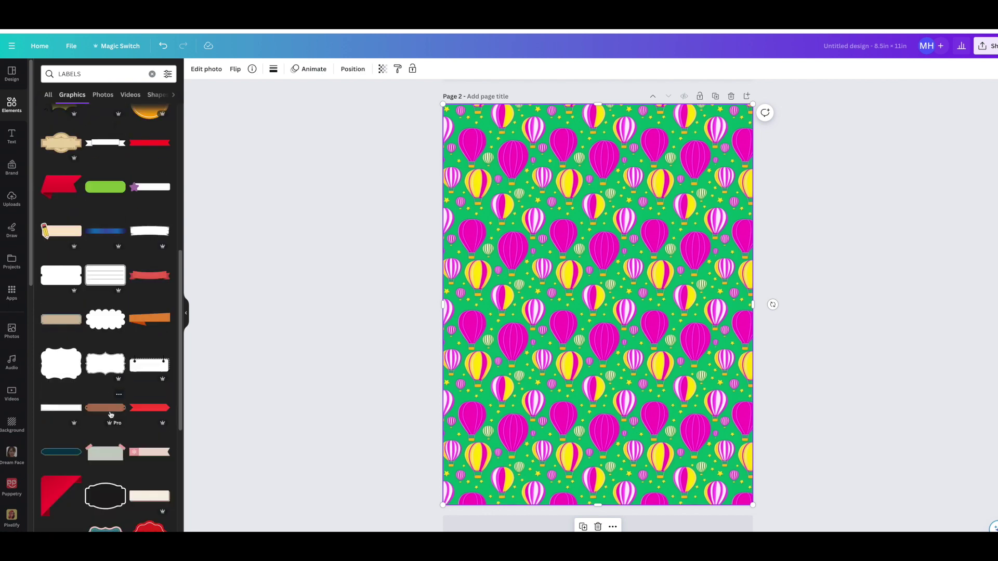
left_click(105, 364)
Move the scalloped label up, enlarge it and centre it across the upper cover.
left_click_drag(577, 277, 512, 154)
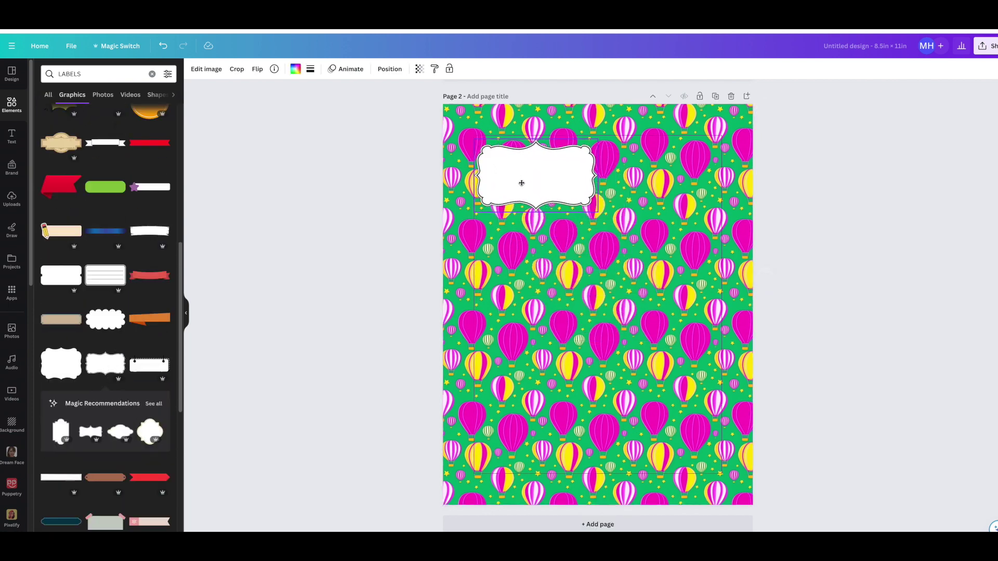
left_click_drag(594, 210, 715, 279)
left_click_drag(645, 246, 650, 249)
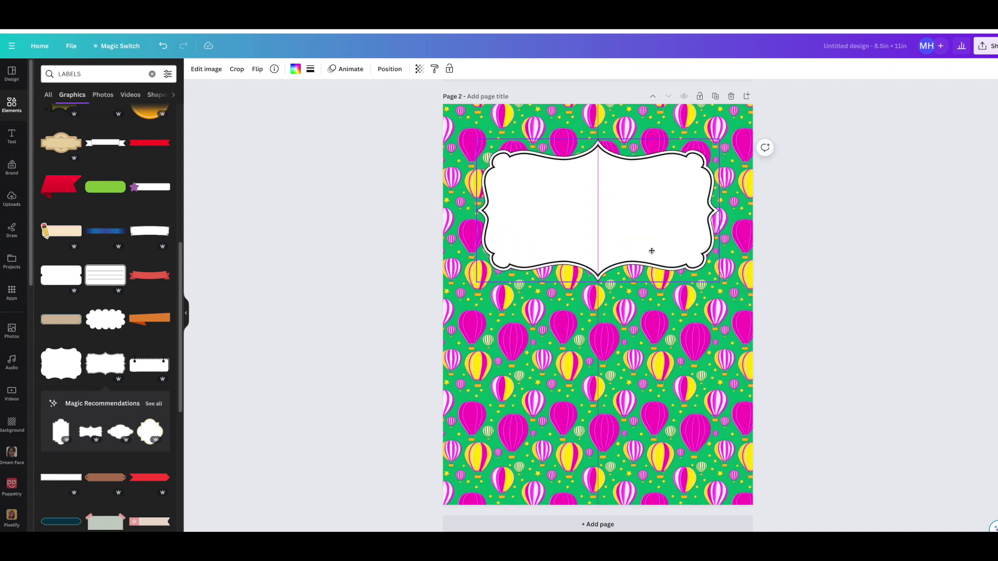
scroll(120, 424, "down", 5)
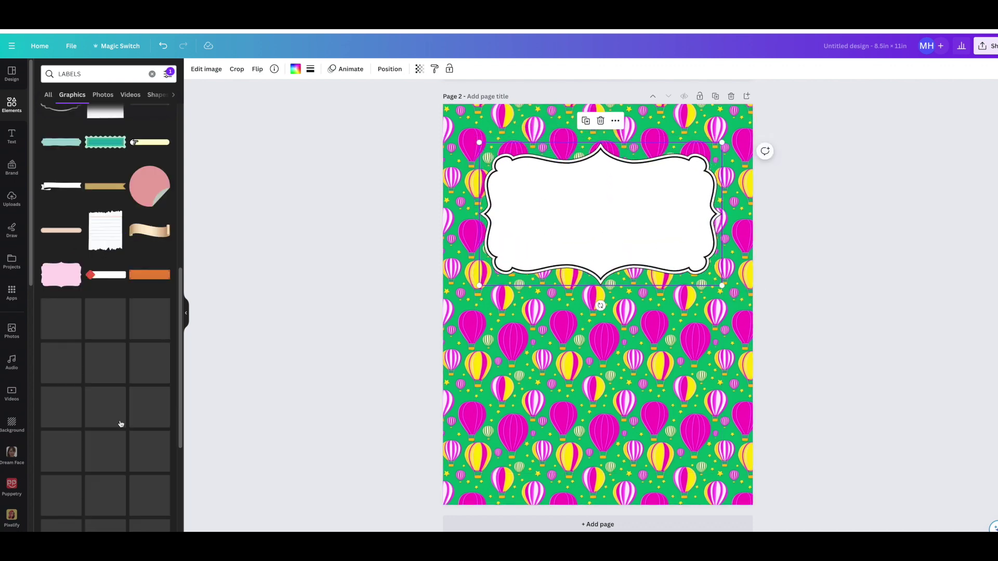
scroll(120, 424, "up", 3)
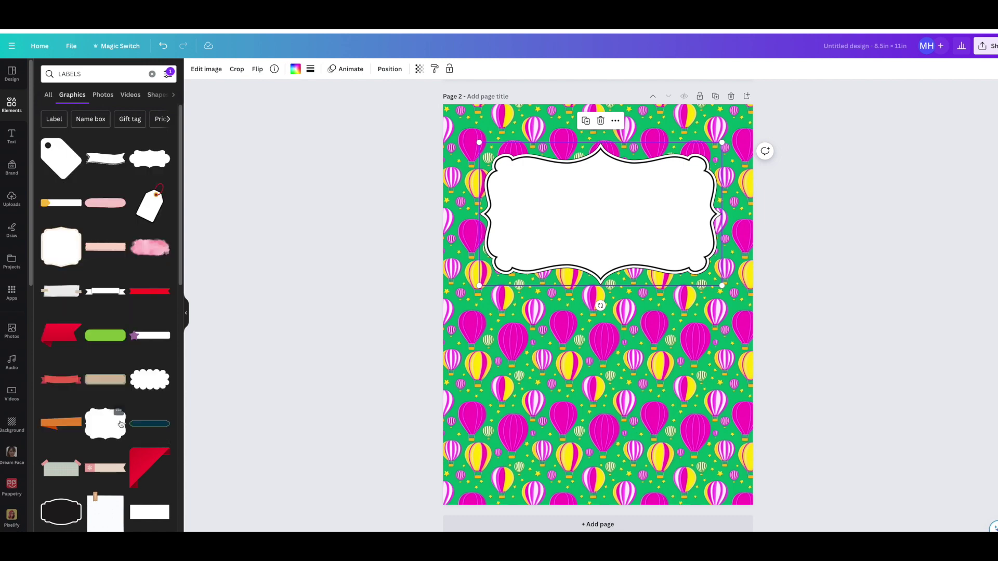
left_click_drag(120, 423, 552, 244)
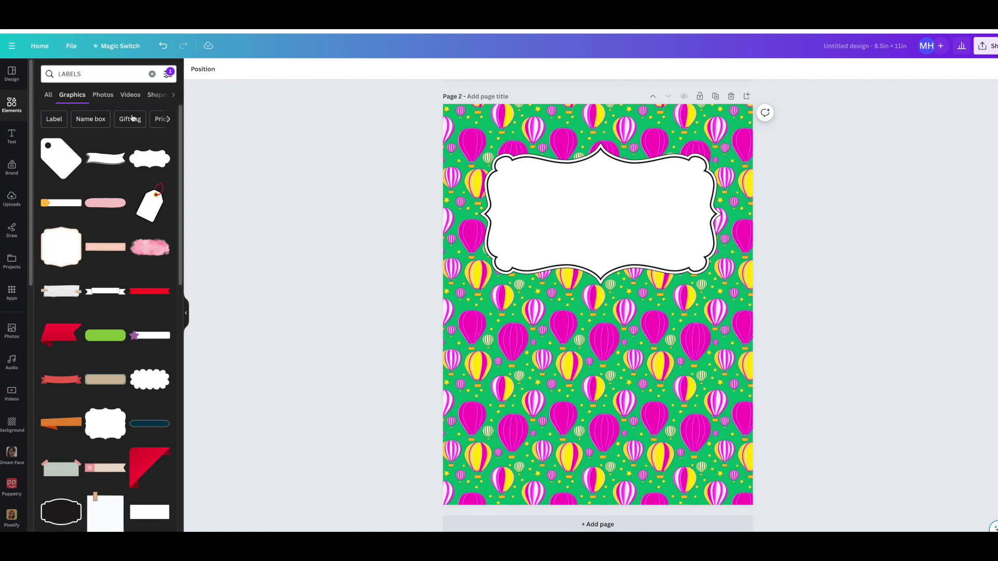
left_click(52, 74)
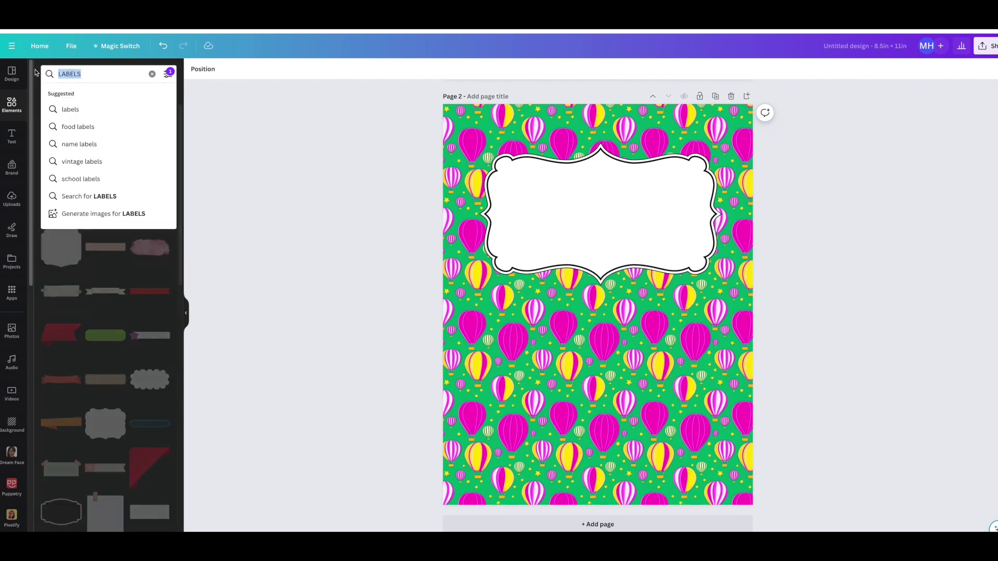
Search Elements for spiral notebook graphics and place a vertical spiral on the left edge.
type("Spiral")
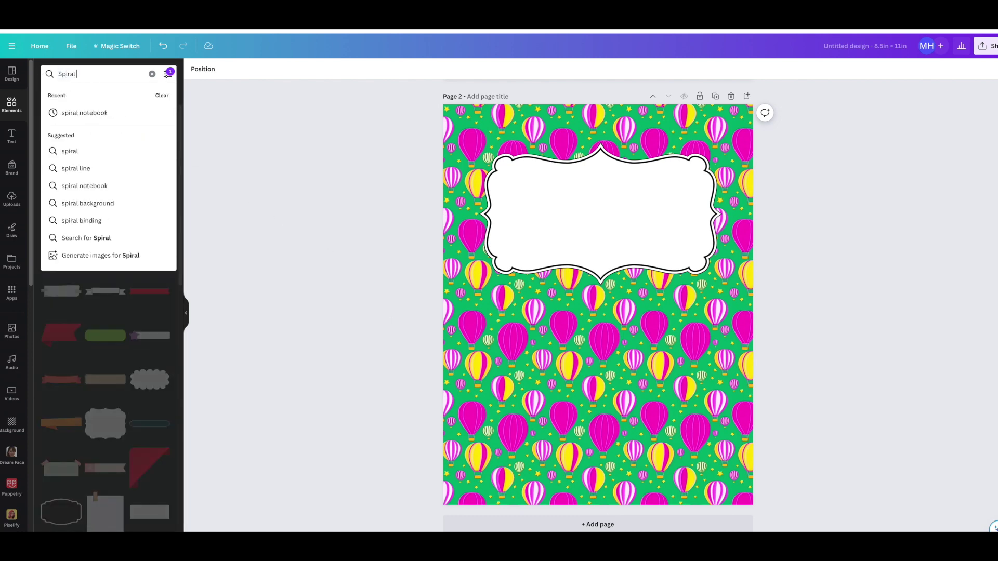
left_click(72, 112)
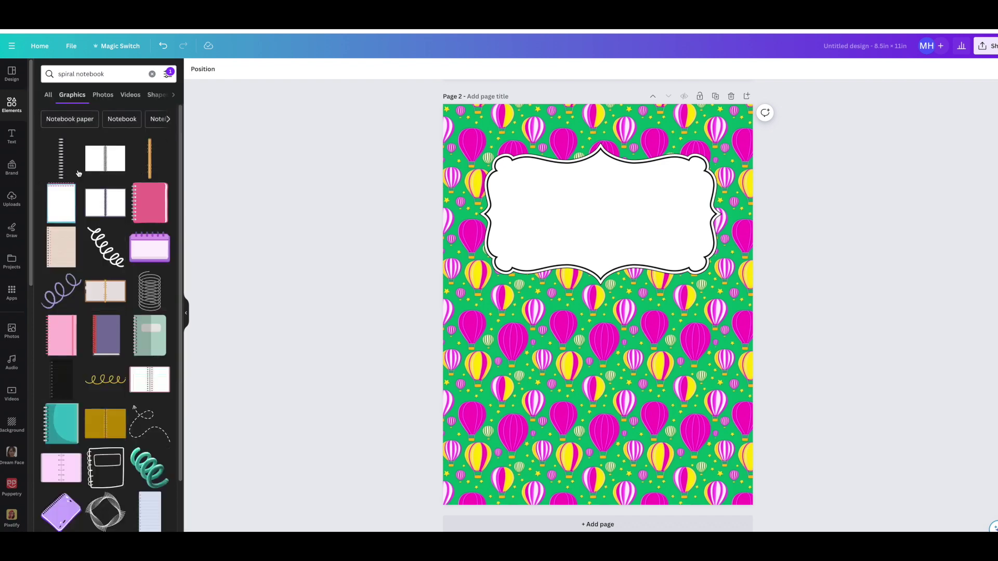
scroll(110, 379, "down", 2)
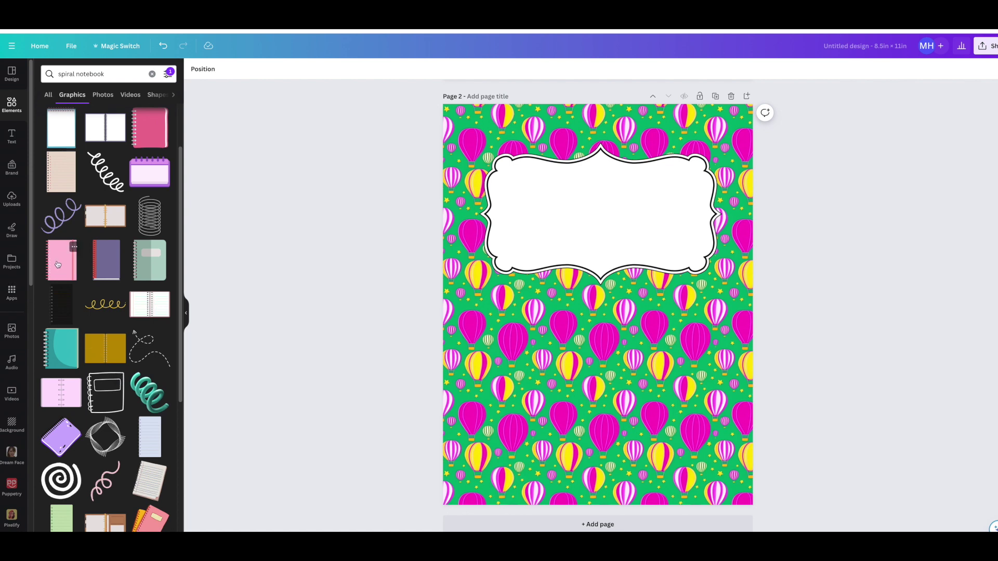
scroll(79, 372, "down", 4)
scroll(68, 234, "up", 6)
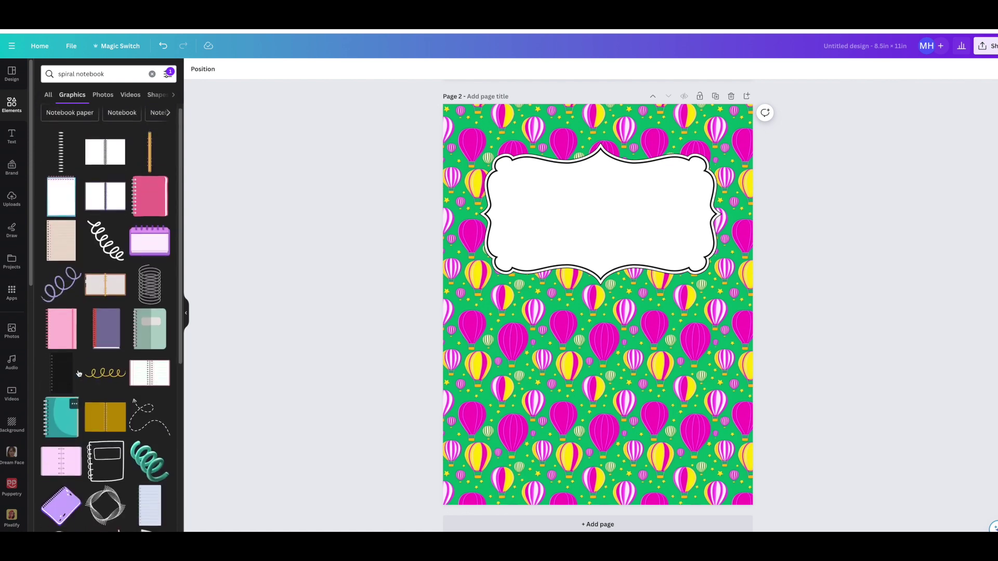
left_click(63, 170)
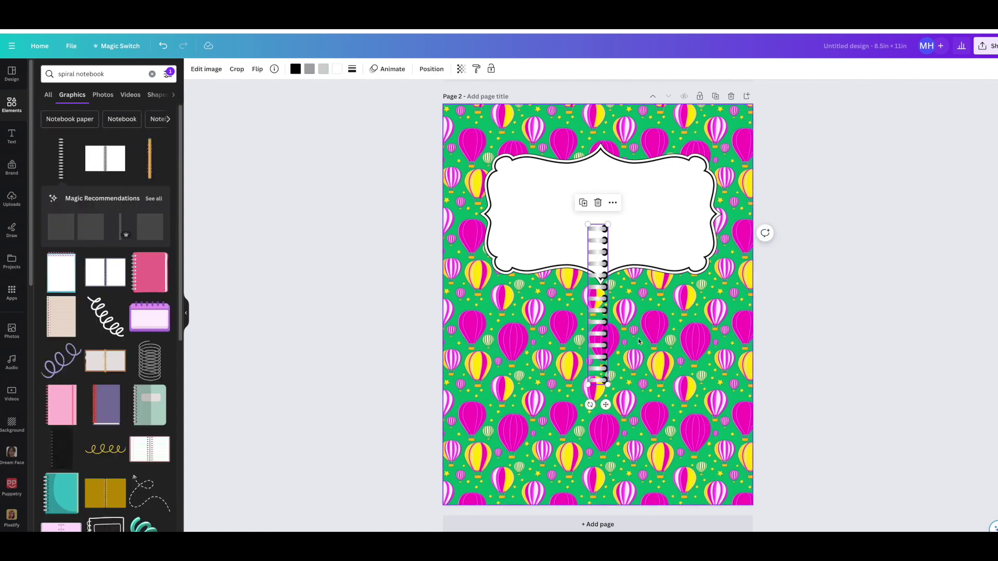
left_click_drag(608, 346, 465, 235)
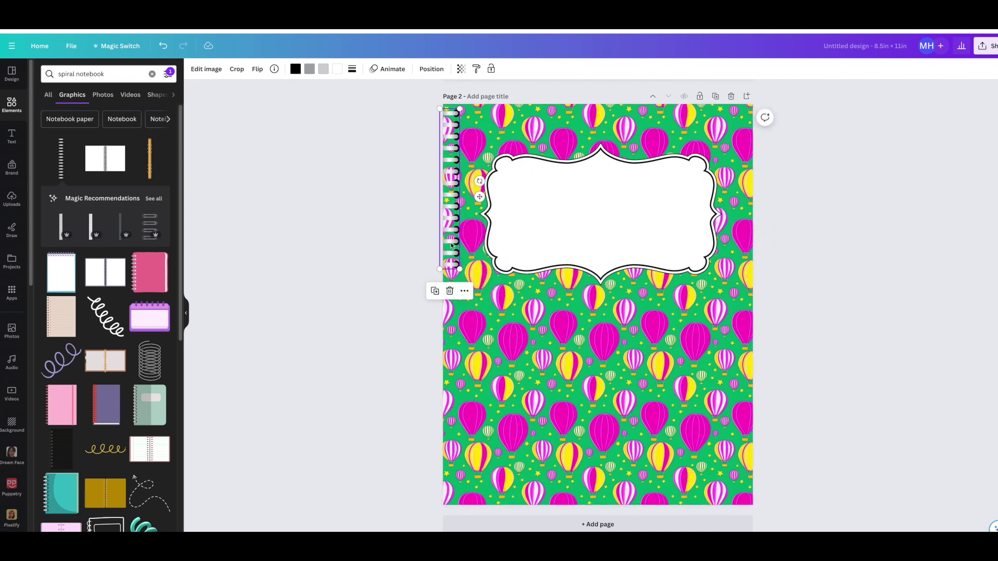
Duplicate the spiral twice and stack the copies down to the bottom-left corner.
key("ctrl+d")
left_click_drag(452, 247, 445, 404)
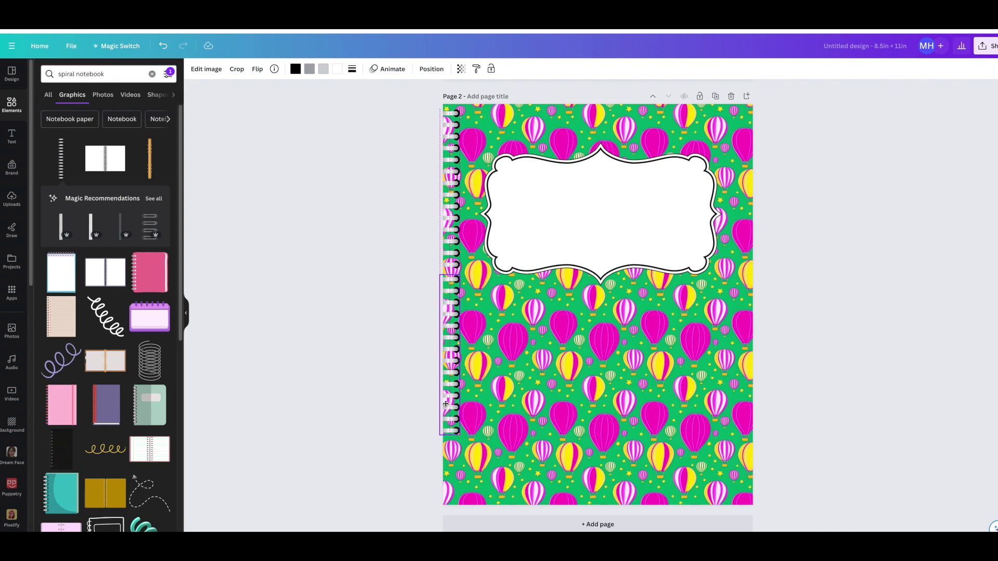
left_click(519, 450)
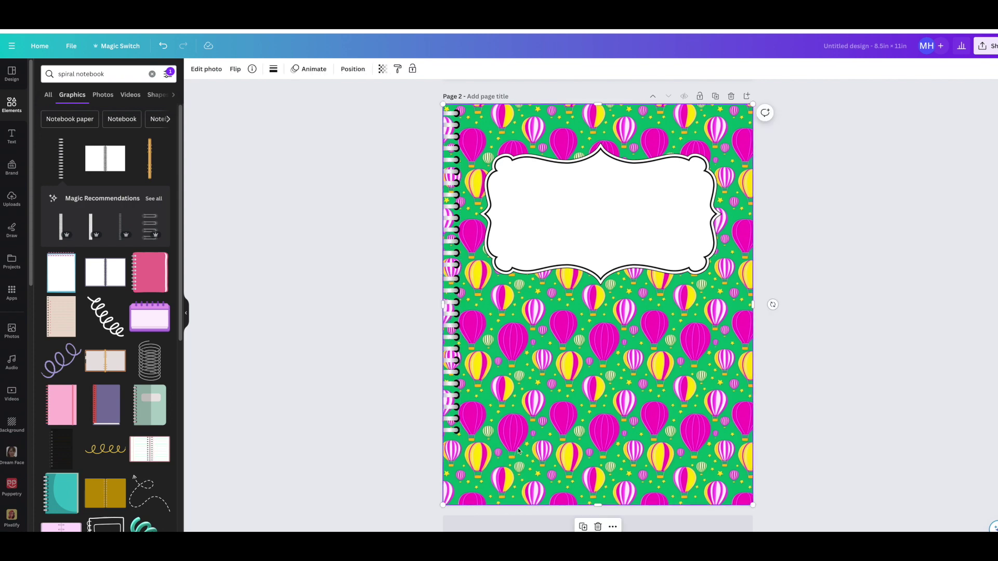
key("Tab")
key("ctrl+d")
left_click_drag(471, 270, 471, 527)
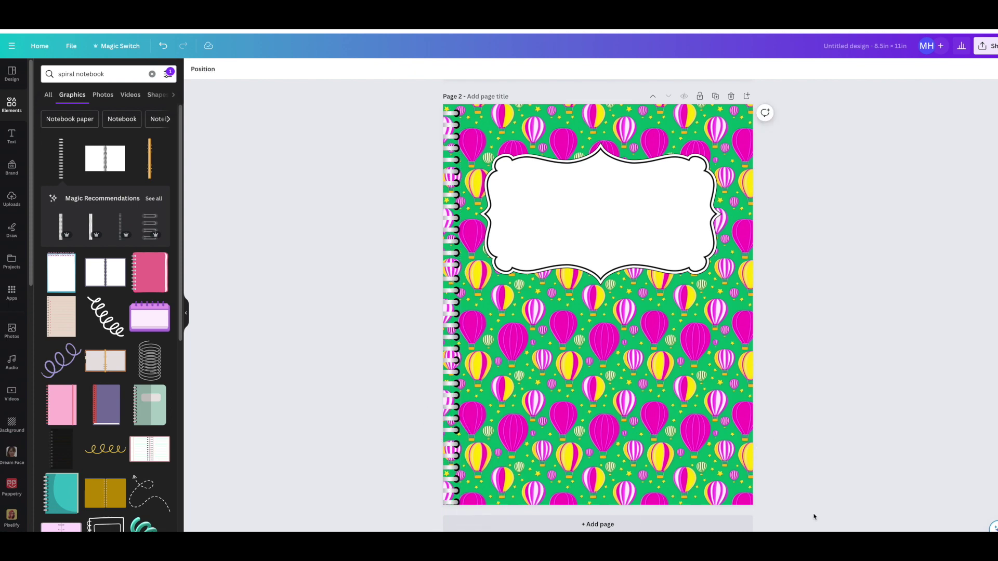
Browse all recommended spiral graphics and duplicate the balloon cover as Page 3.
scroll(818, 511, "up", 8)
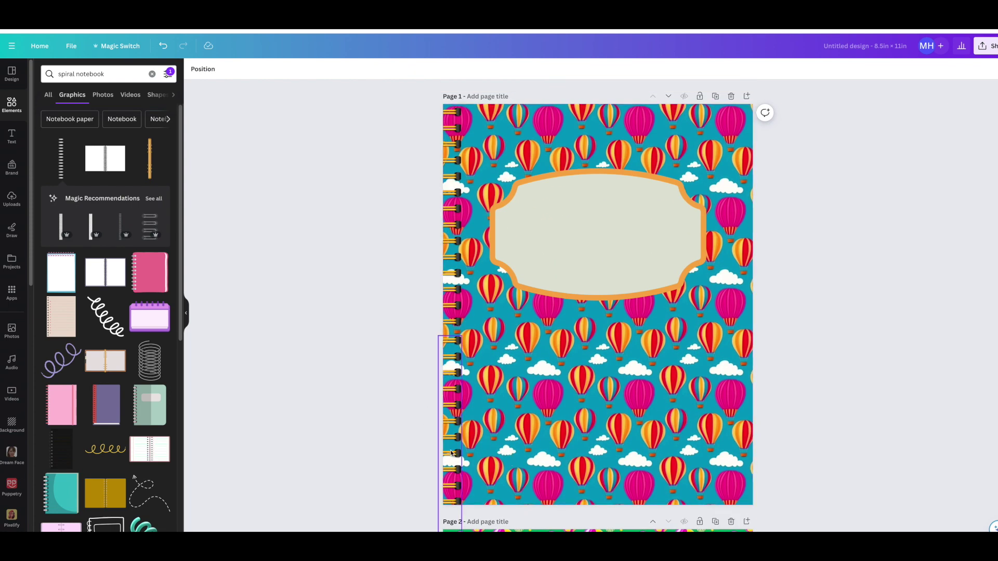
left_click(154, 199)
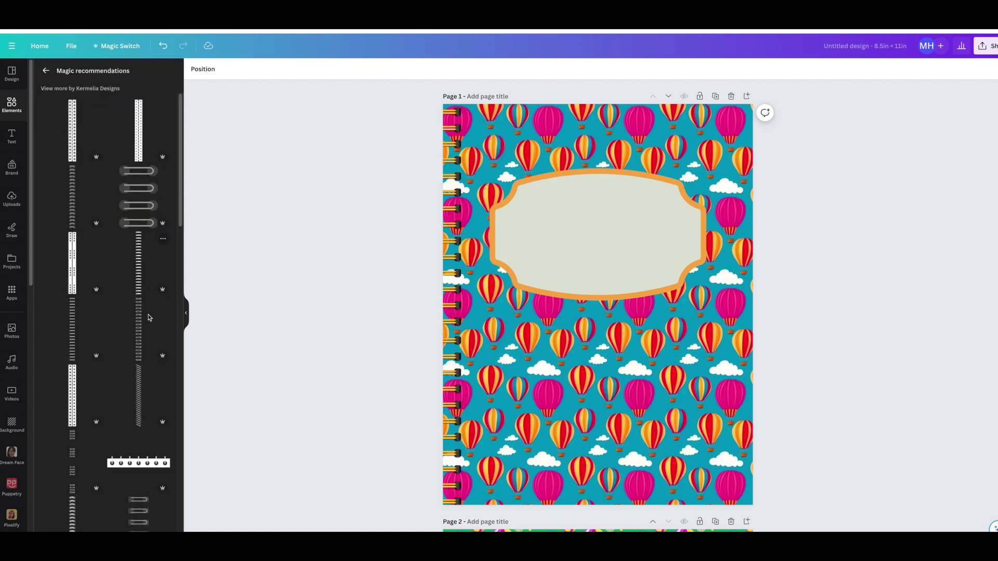
scroll(144, 338, "down", 5)
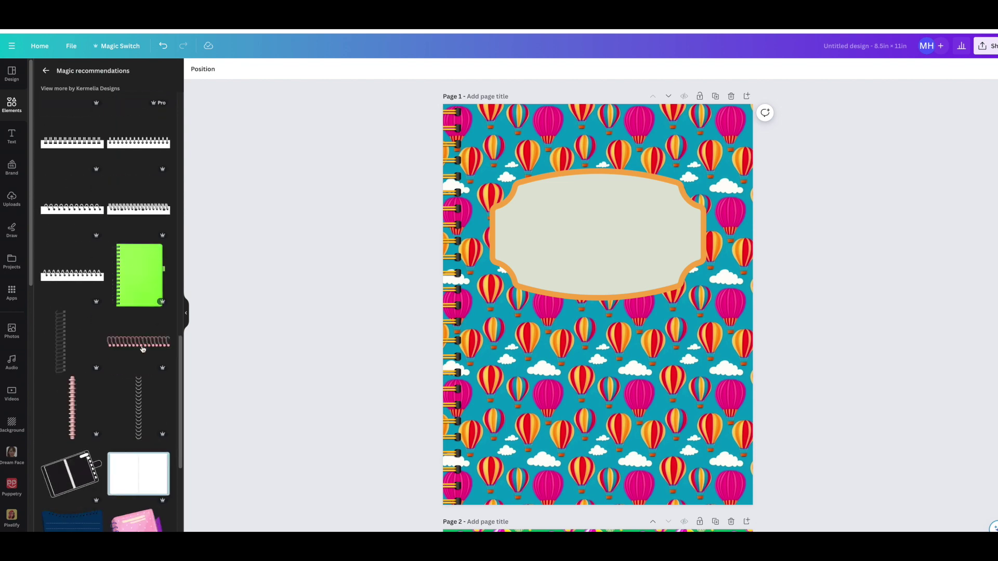
scroll(459, 384, "down", 5)
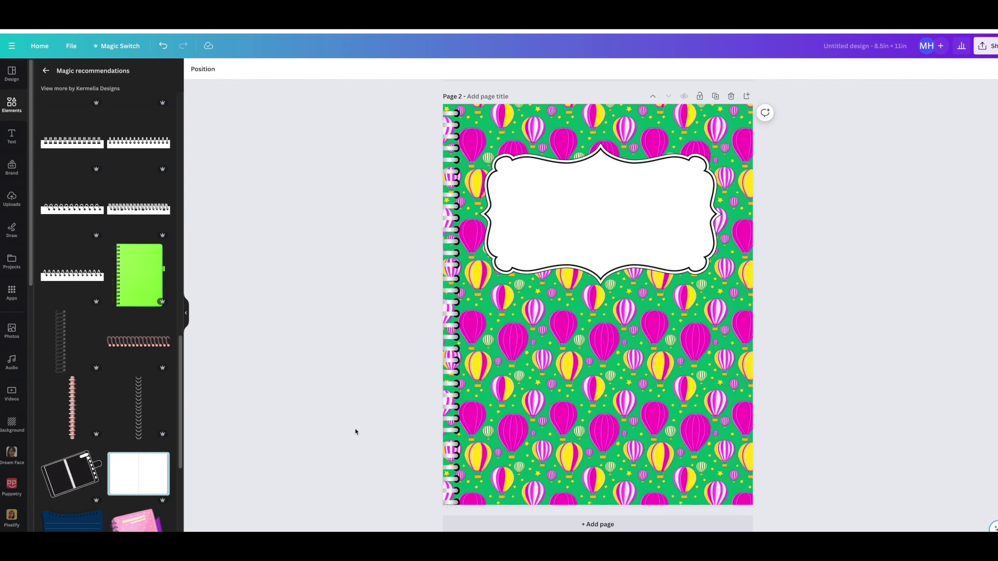
left_click(716, 98)
Remove Page 3's old spiral and add a black-and-white spiral rotated upright on the left edge.
left_click(449, 363)
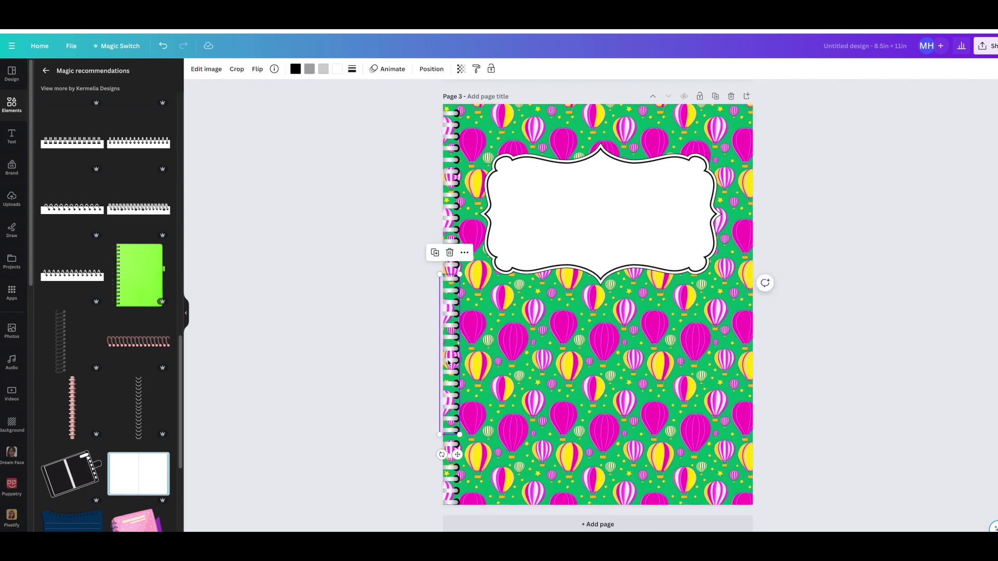
left_click_drag(449, 362, 450, 527)
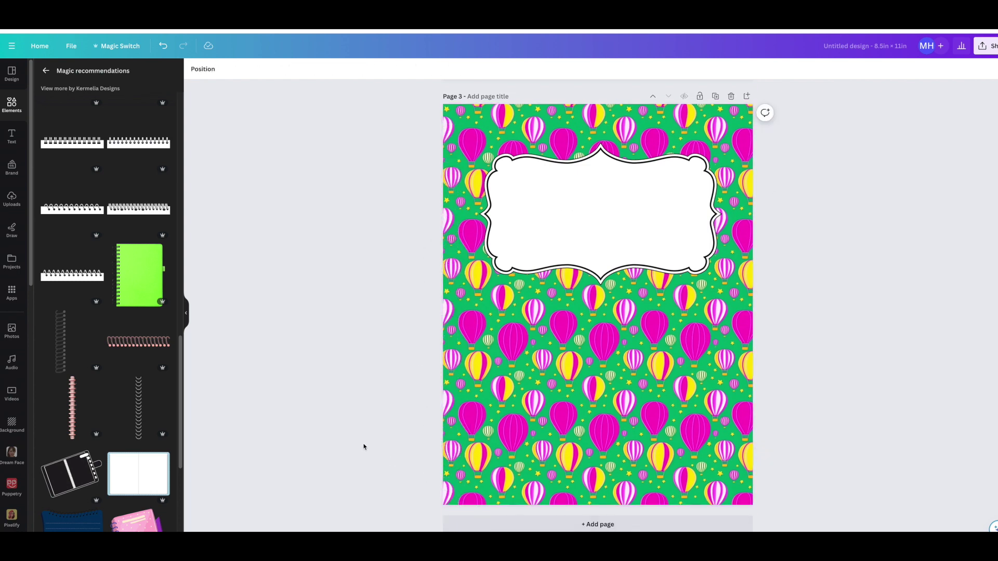
left_click(126, 144)
left_click_drag(597, 306, 492, 378)
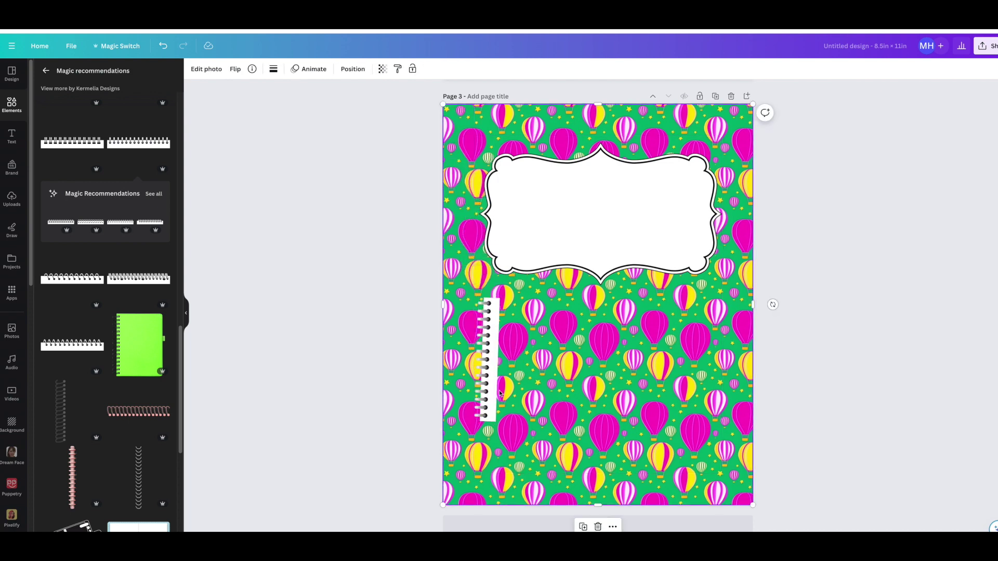
left_click_drag(517, 369, 454, 185)
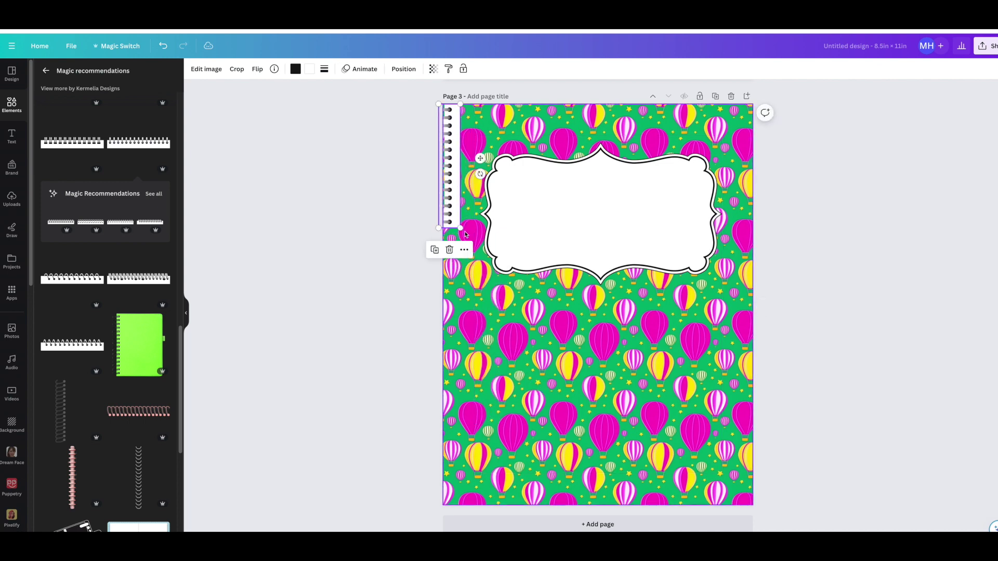
left_click_drag(460, 228, 461, 281)
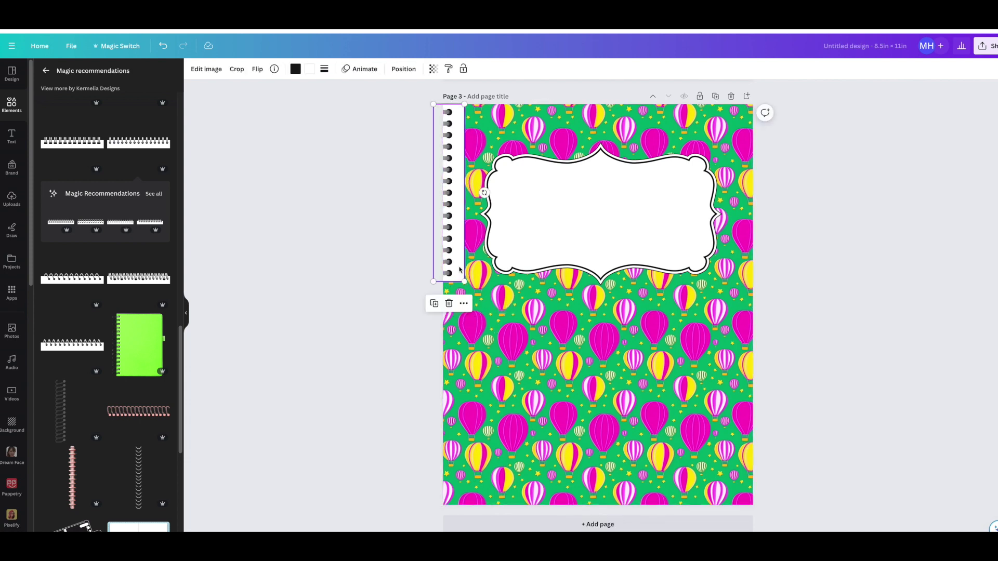
Stack a copy of the spiral strip below so the binding reaches the page bottom.
left_click_drag(459, 269, 455, 438)
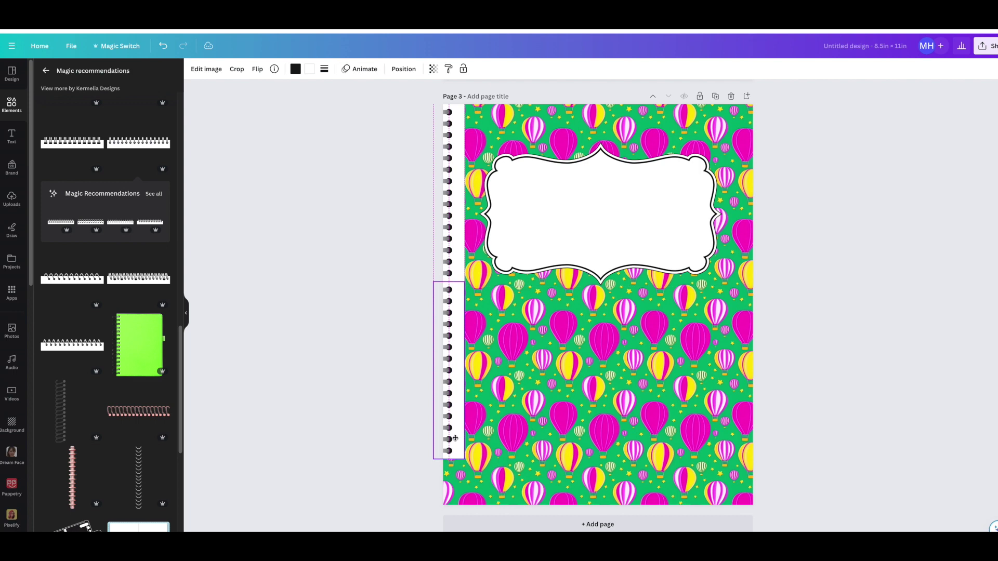
left_click(481, 369)
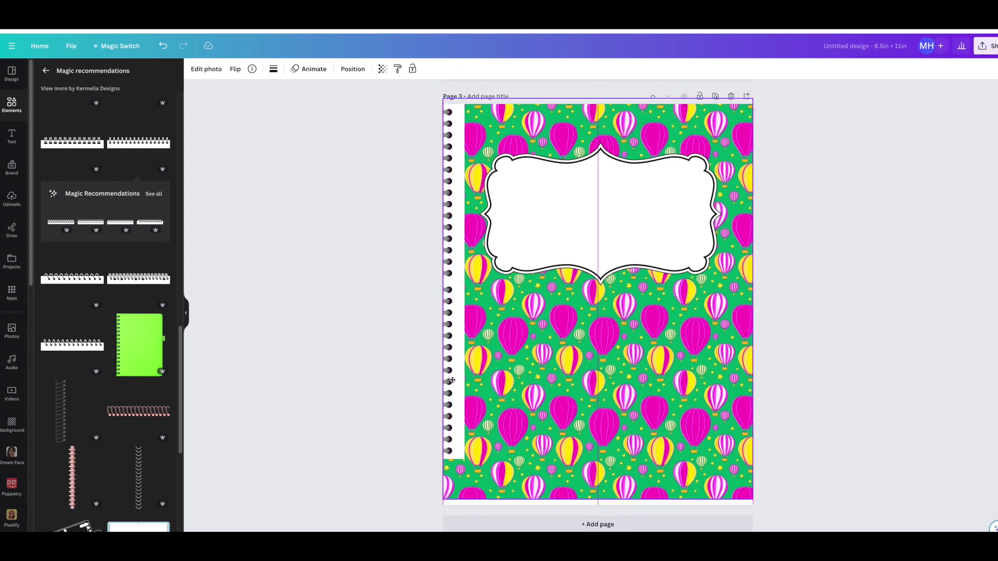
left_click_drag(452, 387, 457, 382)
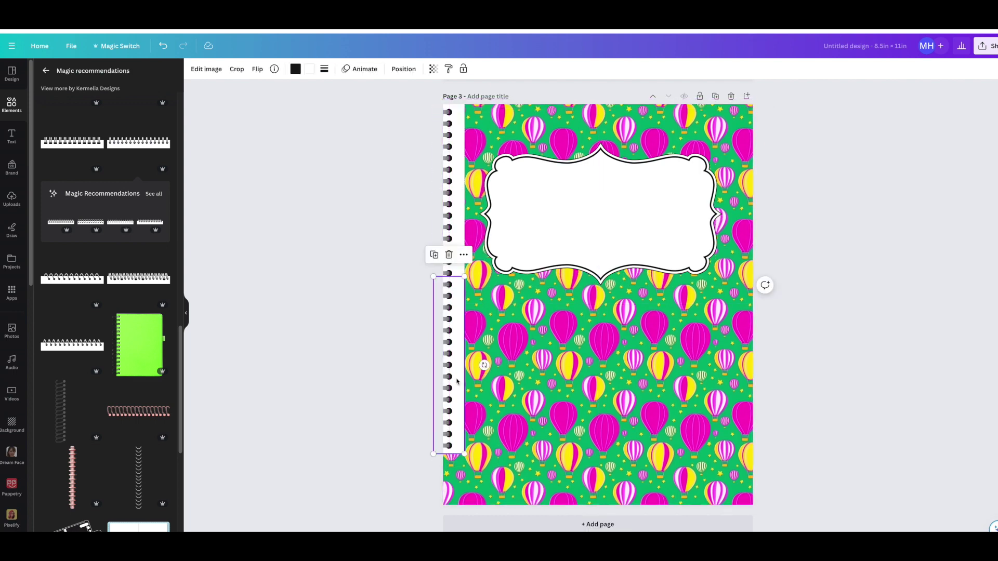
key("ctrl+z")
left_click_drag(461, 374, 461, 419)
left_click(783, 441)
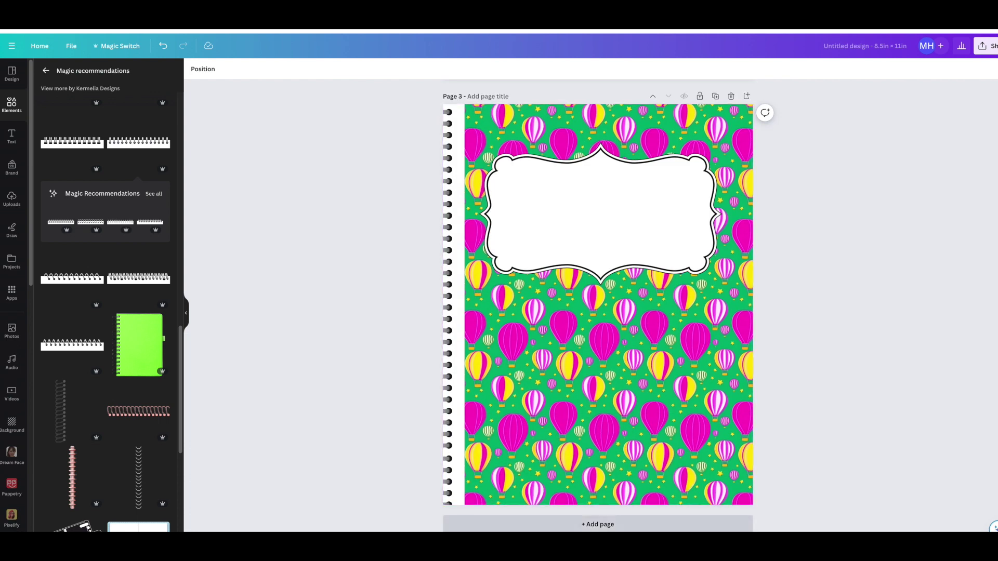
Add a blank Page 4 and launch the PatternedAI app beside it.
left_click(709, 528)
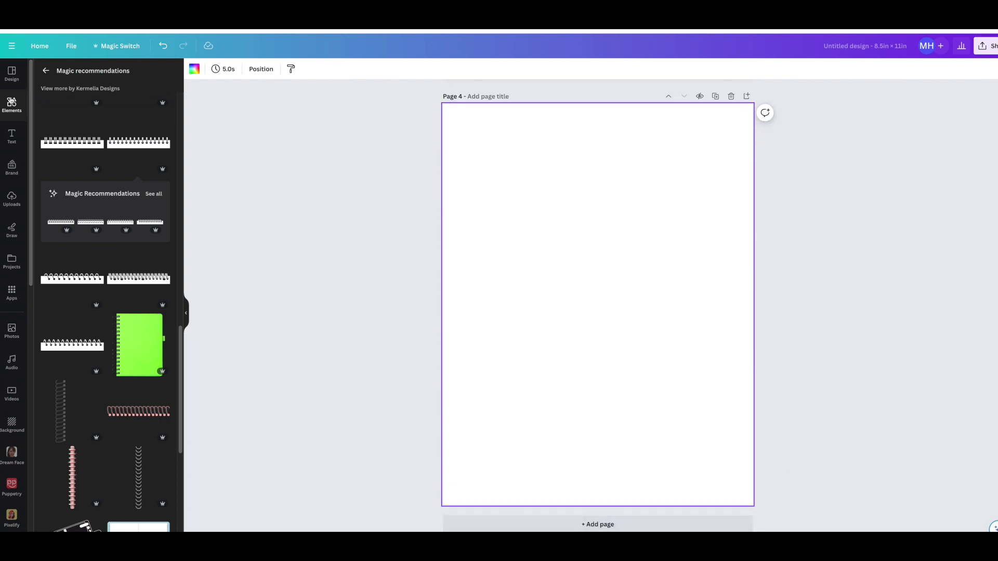
left_click(12, 291)
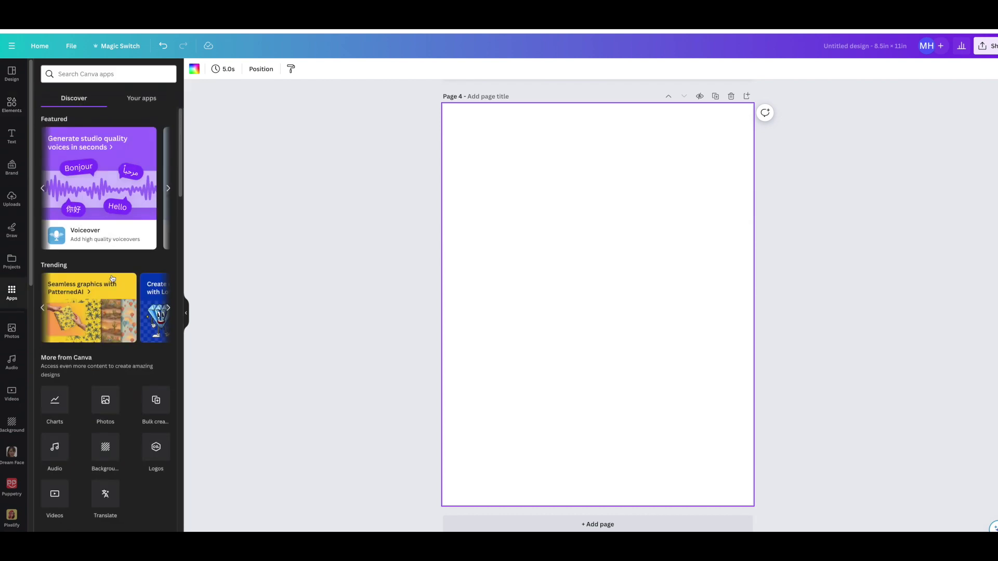
left_click(130, 306)
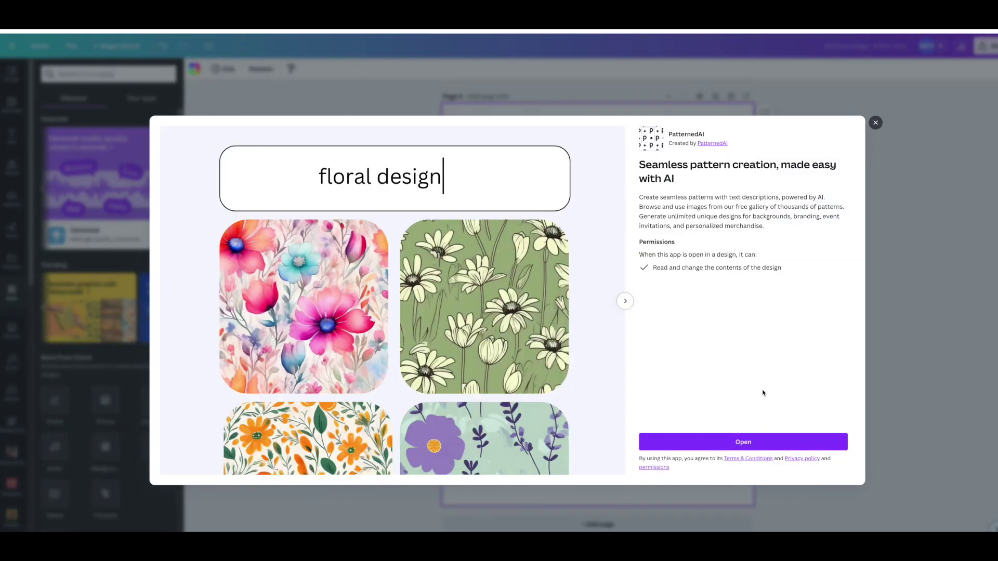
left_click(748, 442)
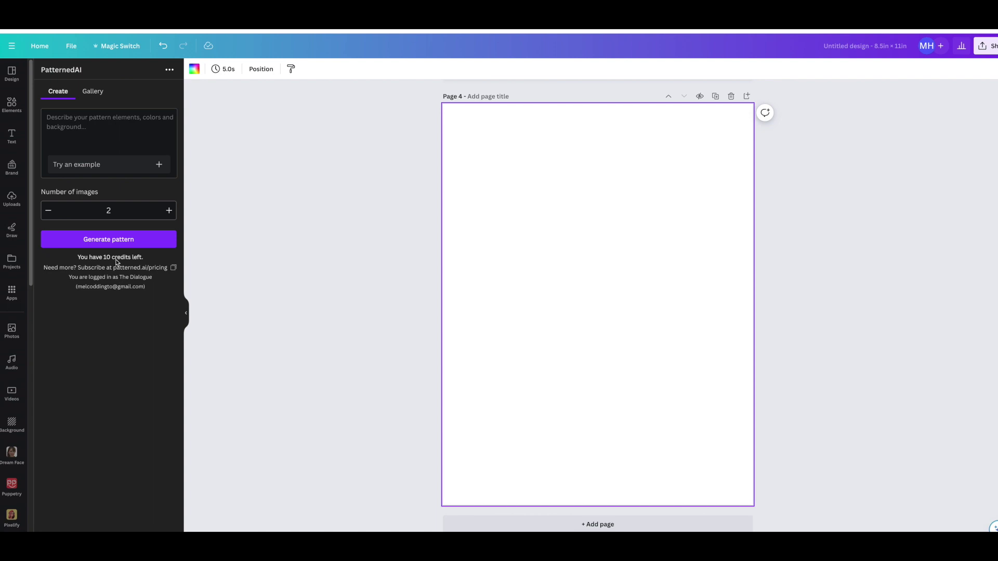
Generate flower patterns from a 'Beautiful bunch of flow' prompt and fill Page 4 with the pink cosmos result.
left_click(89, 130)
type("bea")
key("BackSpace")
key("BackSpace")
key("BackSpace")
type("Beautiful")
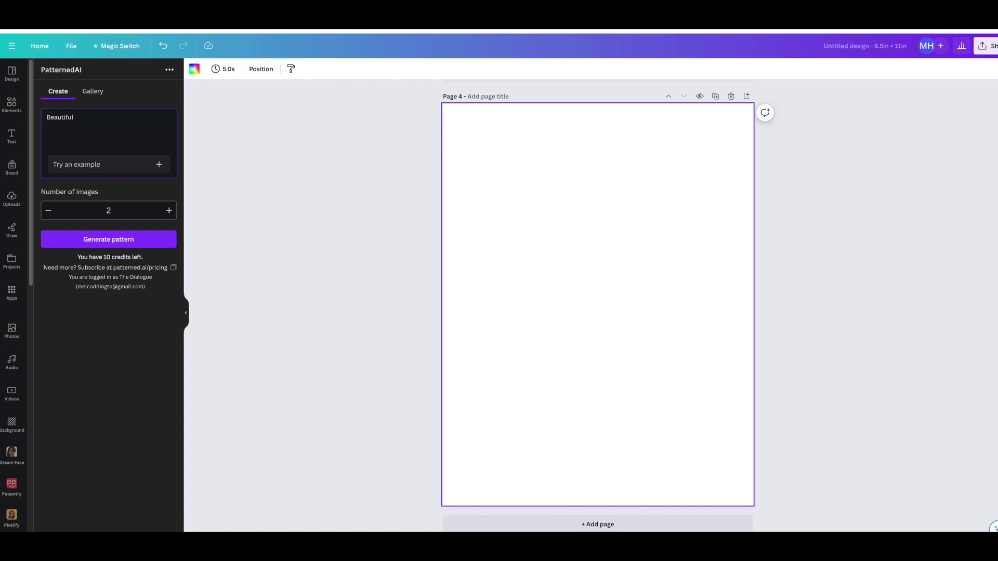
type(" bunch of flowers")
left_click(107, 239)
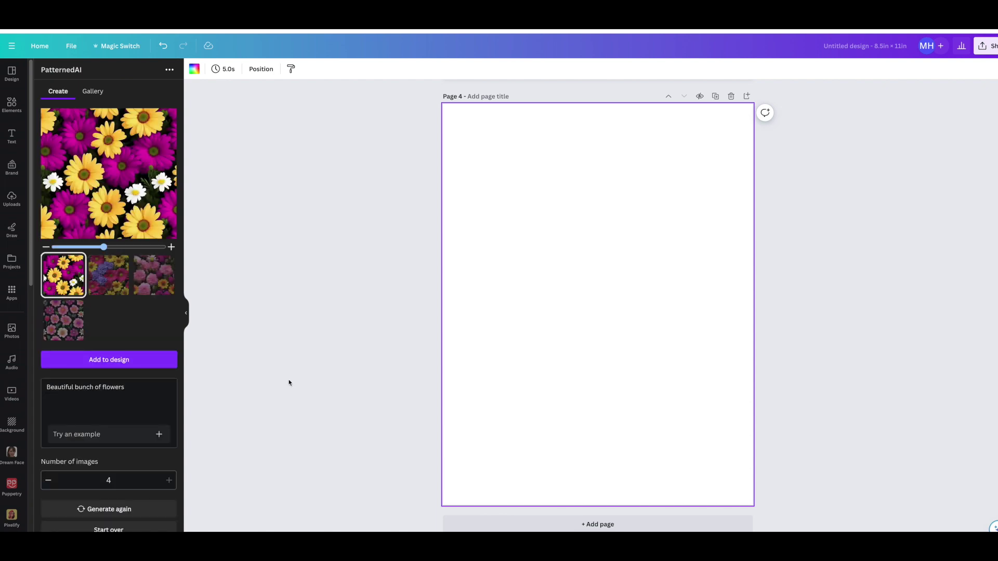
left_click(158, 284)
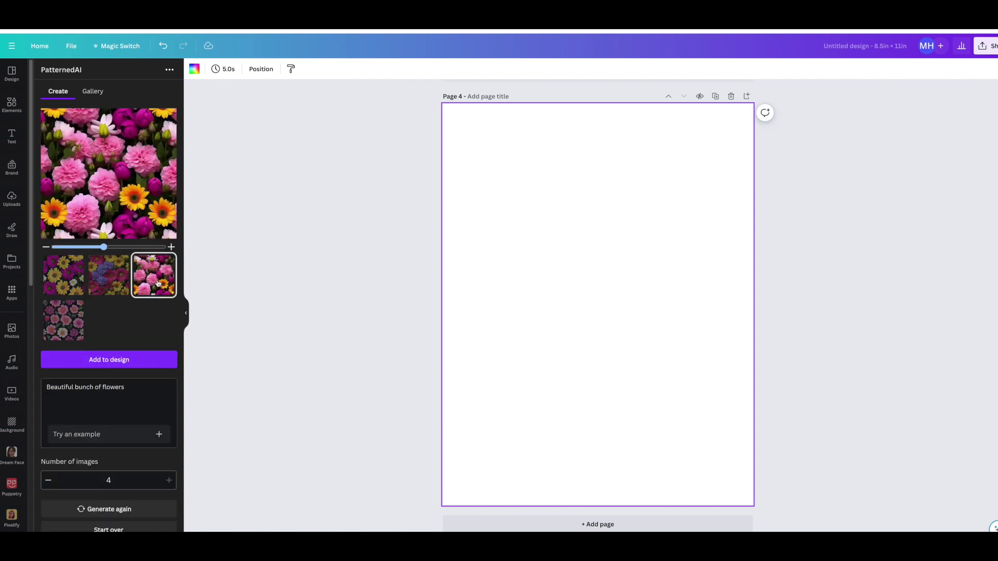
left_click(68, 330)
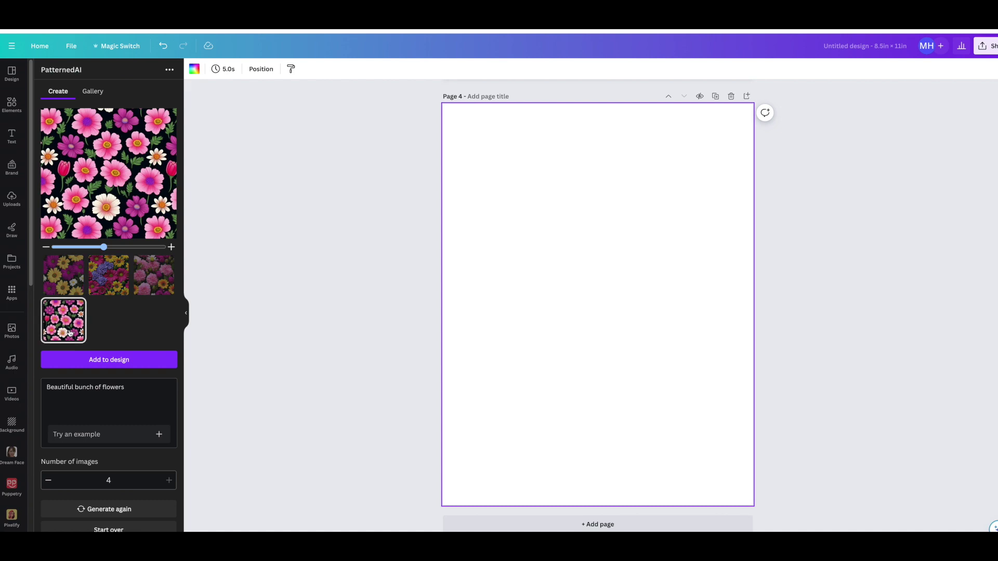
left_click(111, 365)
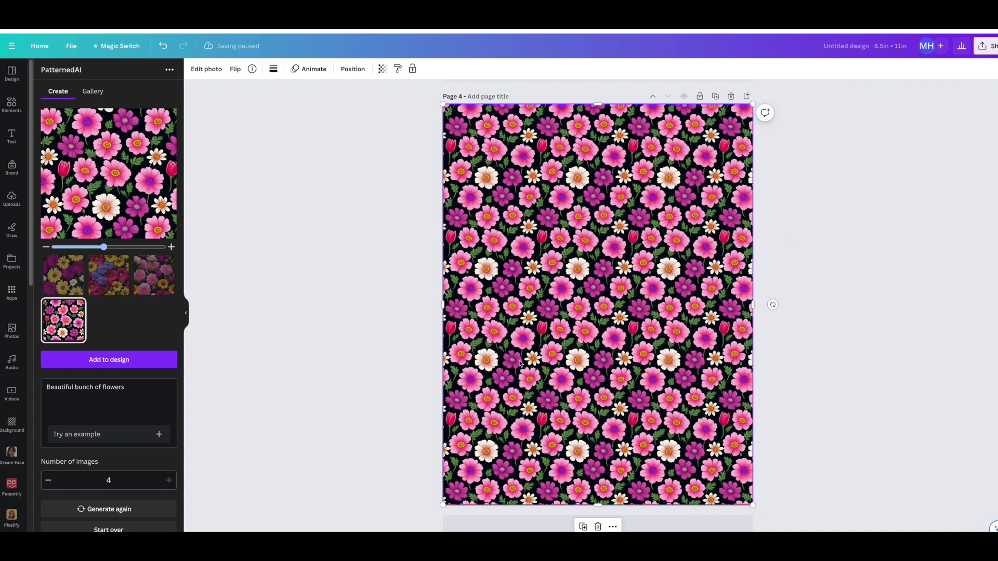
left_click(12, 107)
Search Elements for 'labels', try a cloud label on Page 4, then delete it.
left_click(46, 70)
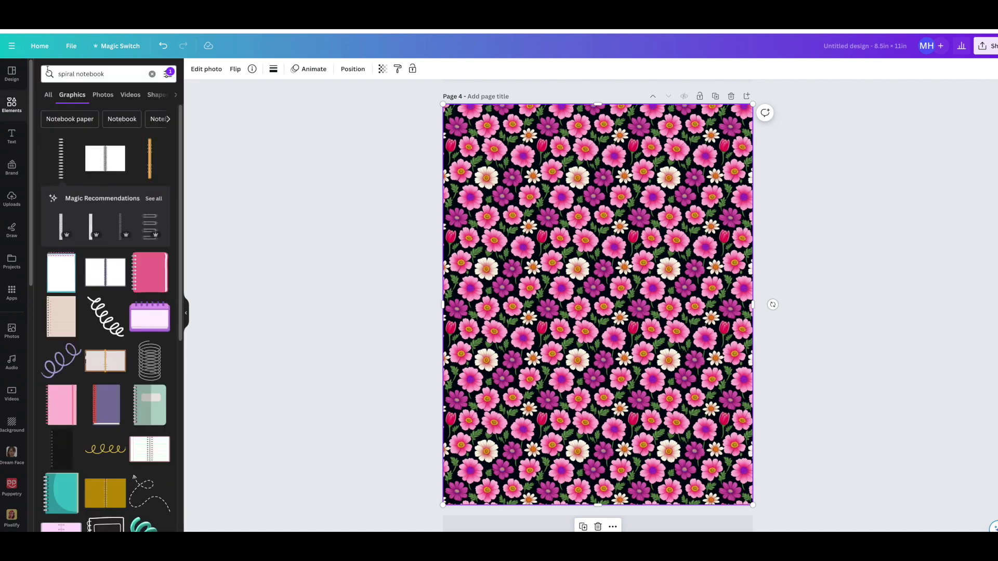
left_click(52, 69)
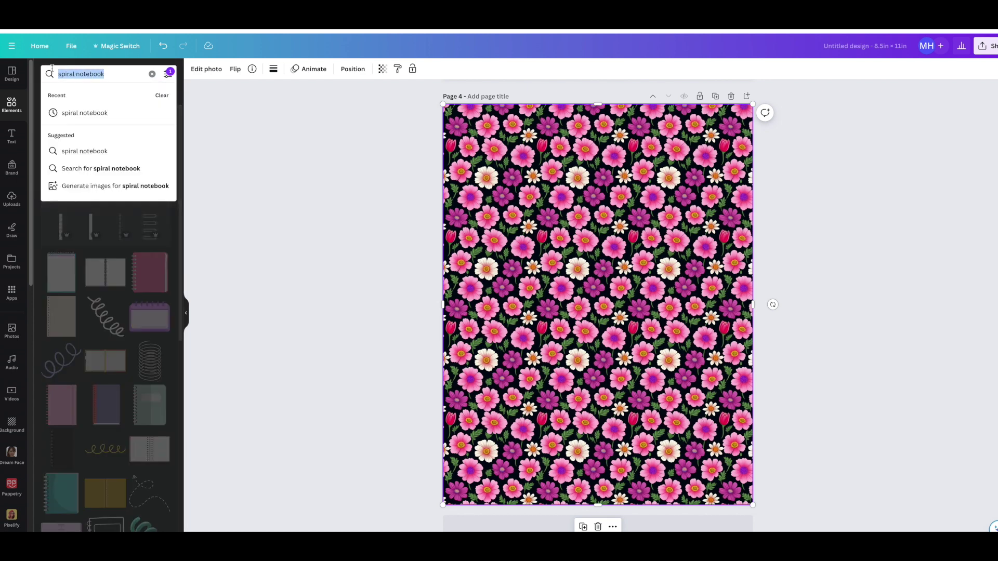
type("labels")
key("Return")
scroll(102, 306, "down", 1)
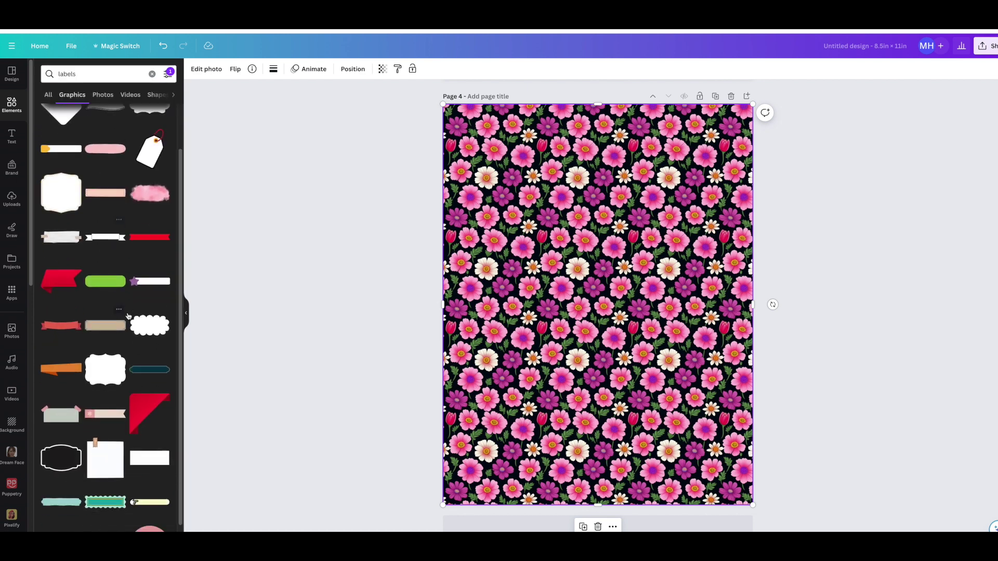
left_click(145, 325)
left_click_drag(591, 306, 544, 197)
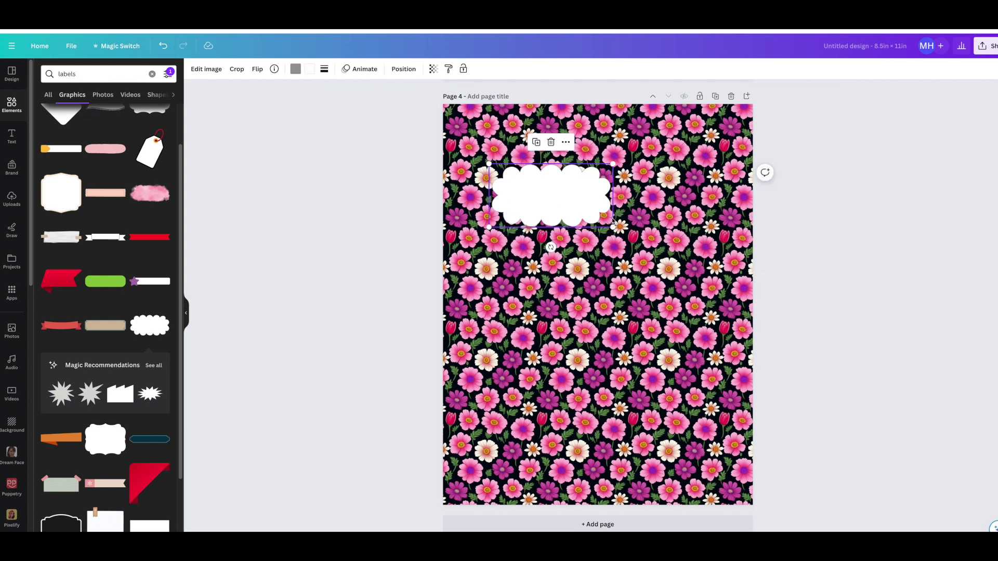
left_click_drag(614, 227, 699, 269)
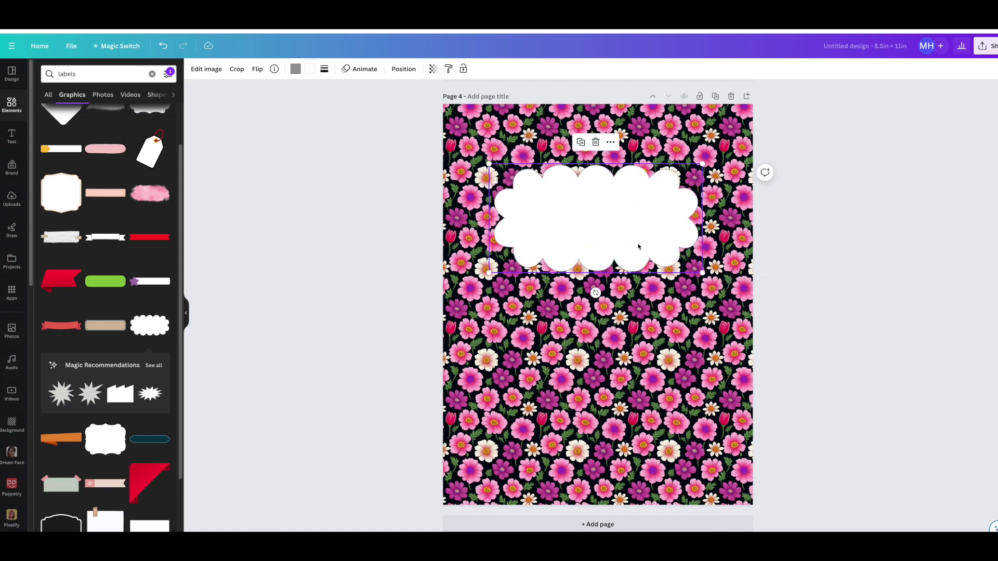
left_click_drag(639, 247, 634, 240)
key("Delete")
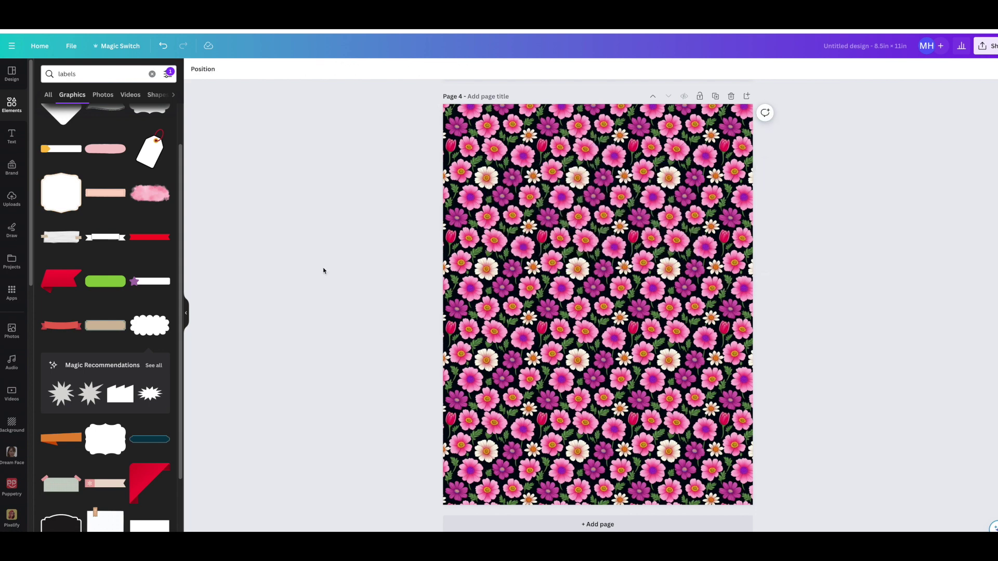
Add the scalloped frame label, enlarge it across the upper page and colour it pale sage-grey.
scroll(113, 331, "down", 2)
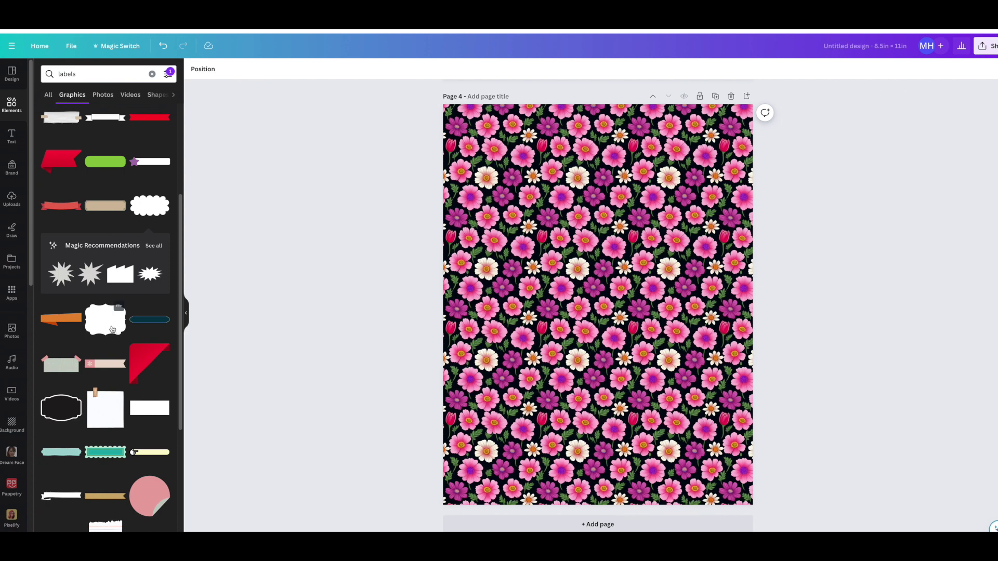
left_click(112, 330)
left_click_drag(598, 300, 542, 193)
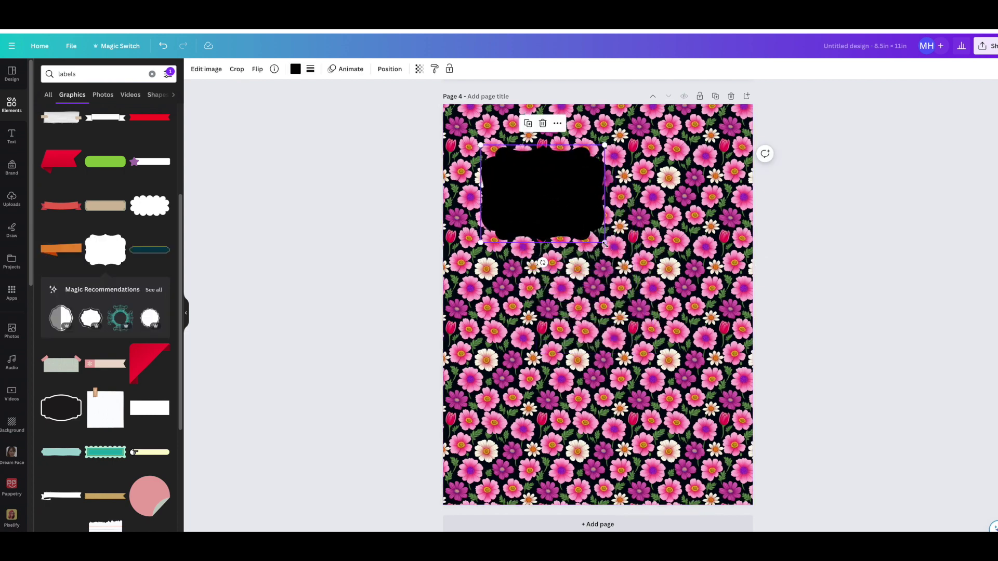
left_click_drag(605, 243, 702, 315)
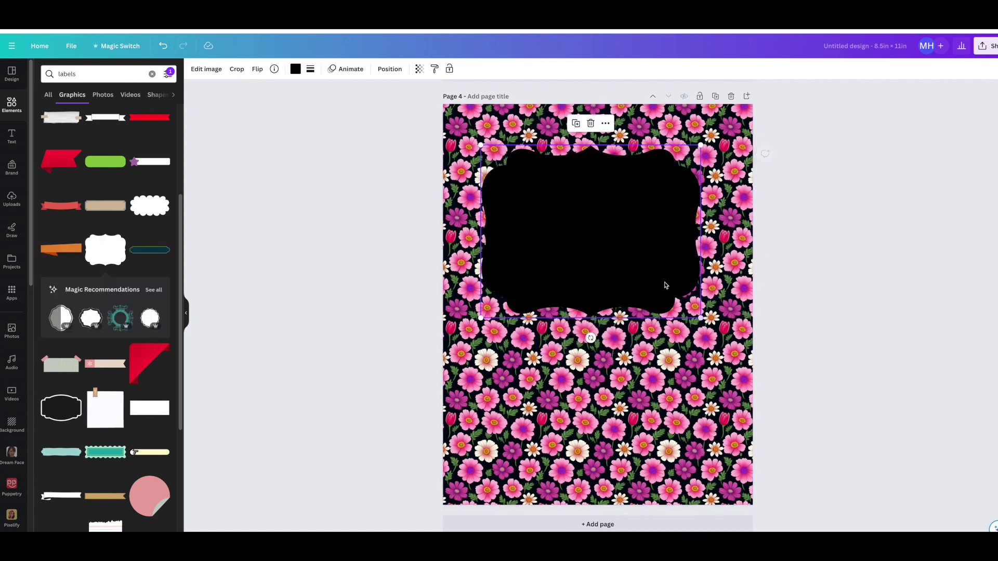
left_click(295, 68)
left_click(160, 121)
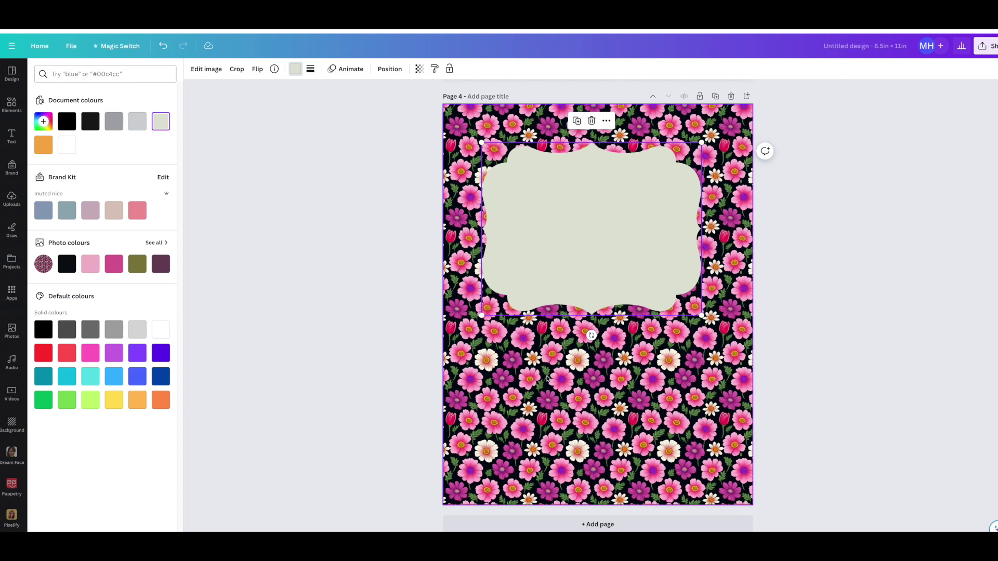
Try several photo colour swatches on the label and settle on magenta.
left_click(139, 266)
left_click(119, 269)
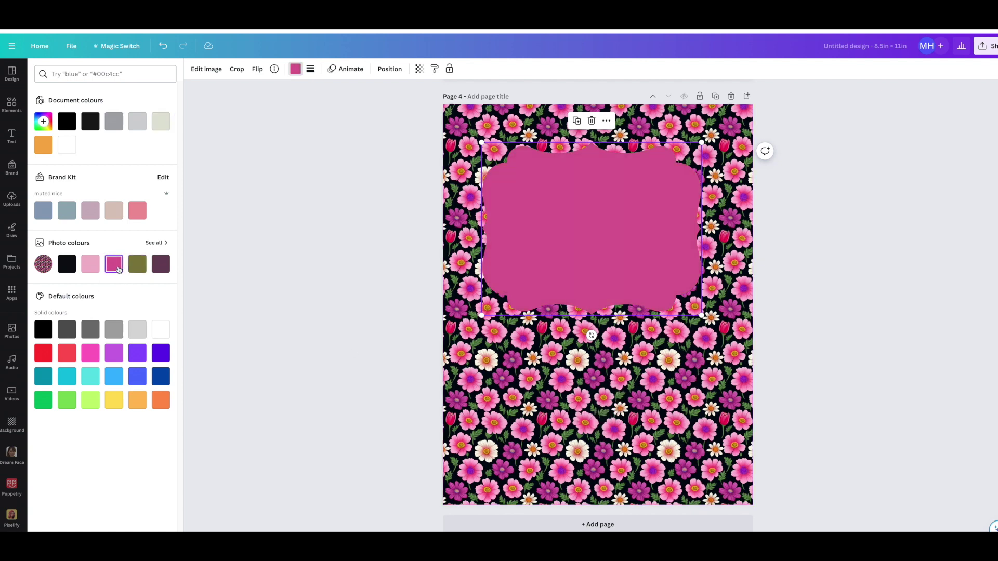
left_click(90, 269)
left_click(65, 269)
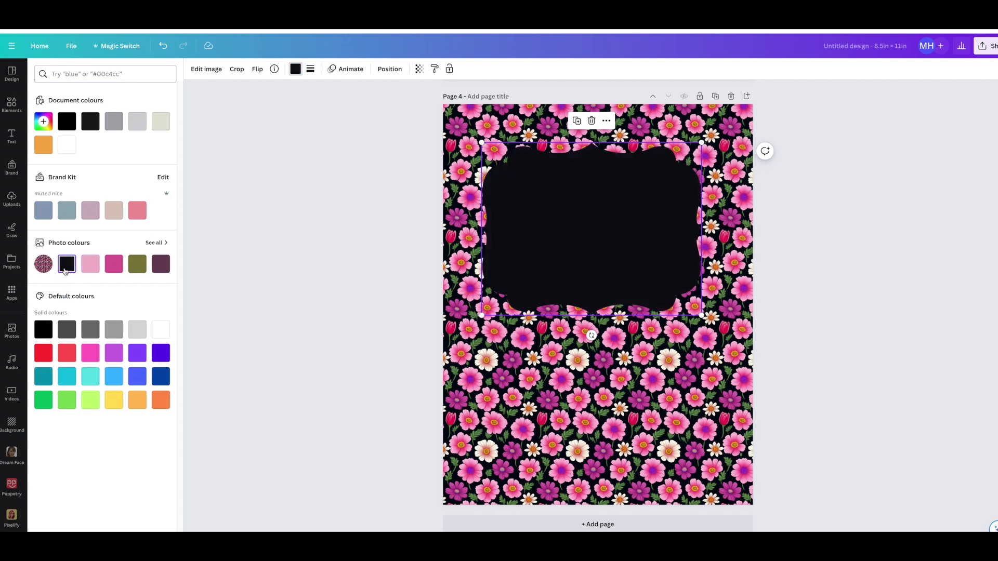
left_click(162, 268)
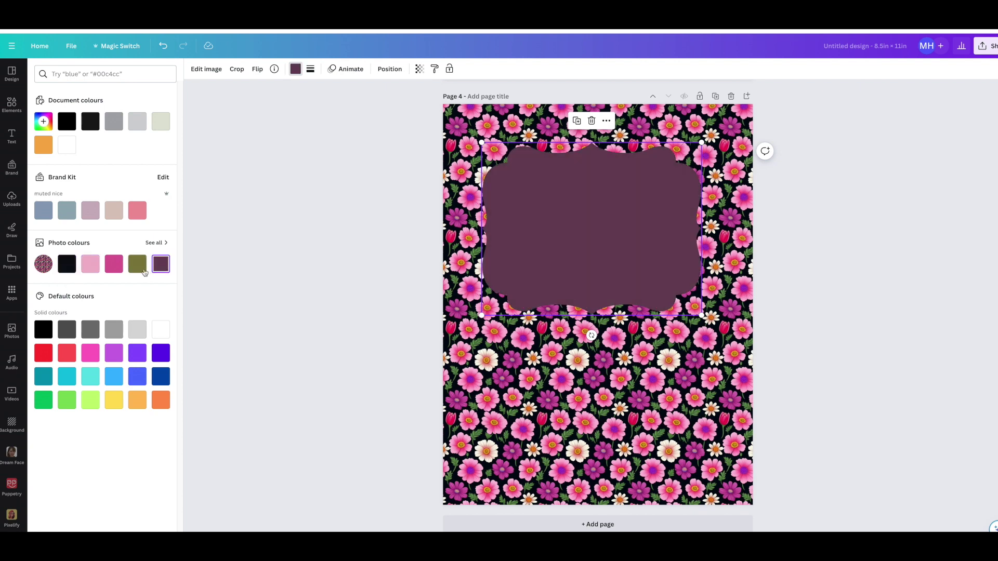
left_click(113, 270)
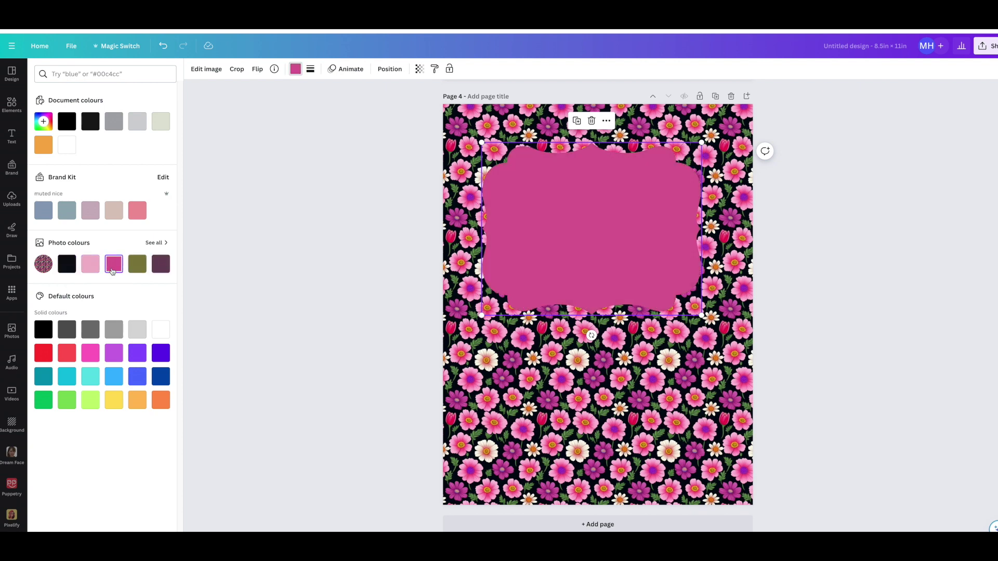
Shrink a copy of the label inside the magenta one and fill it Brand Kit beige.
left_click_drag(554, 262, 560, 268)
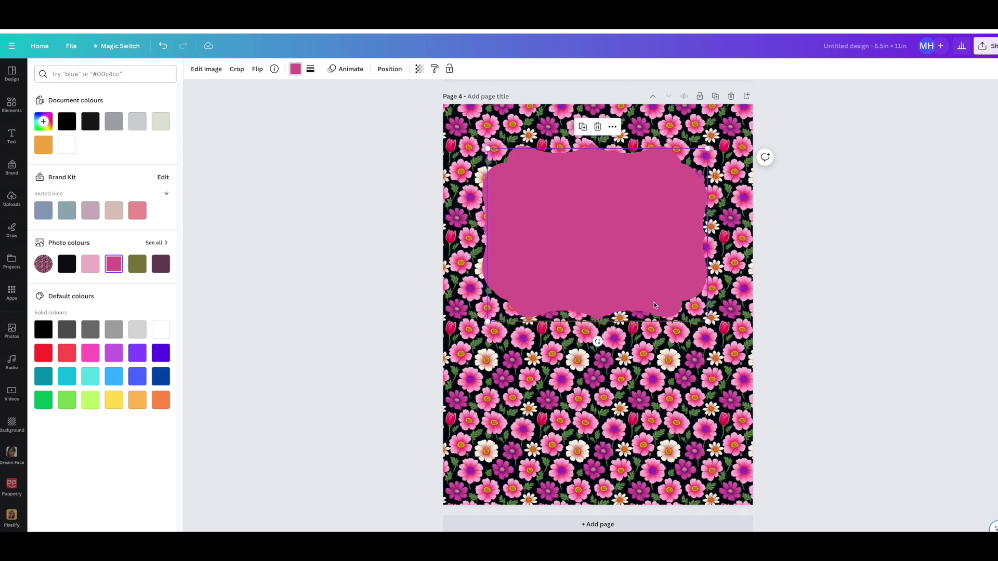
left_click_drag(708, 321, 690, 304)
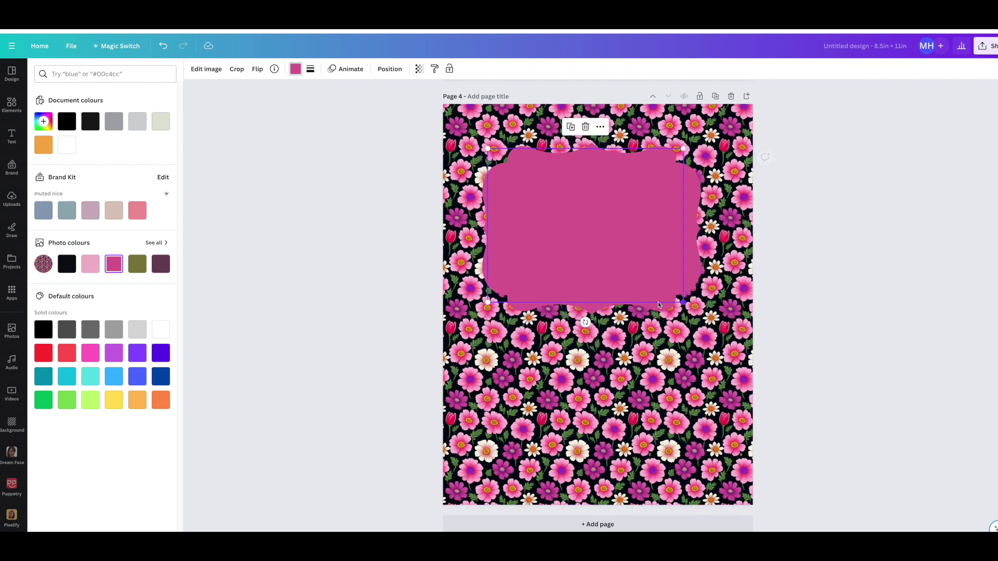
left_click(121, 212)
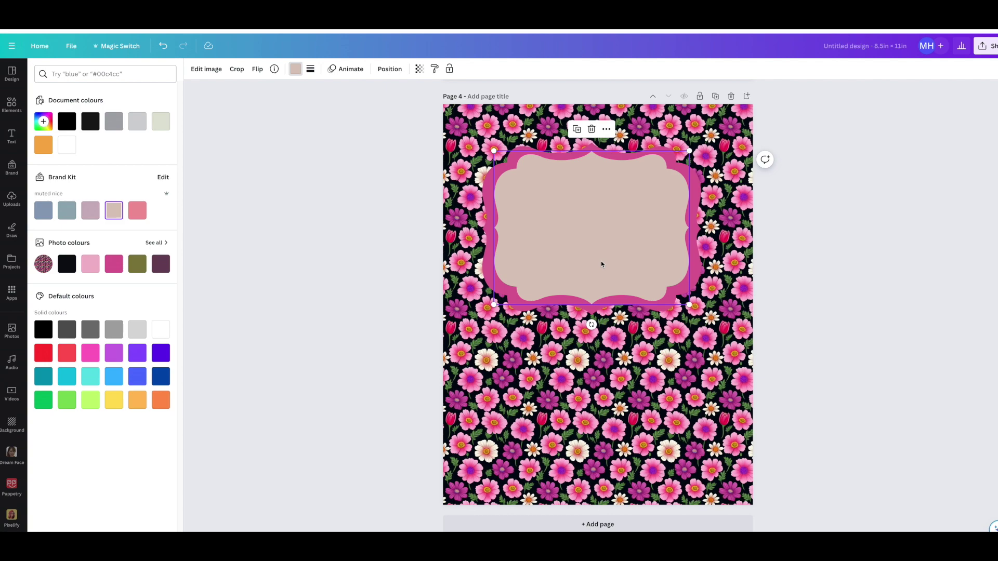
left_click(614, 369)
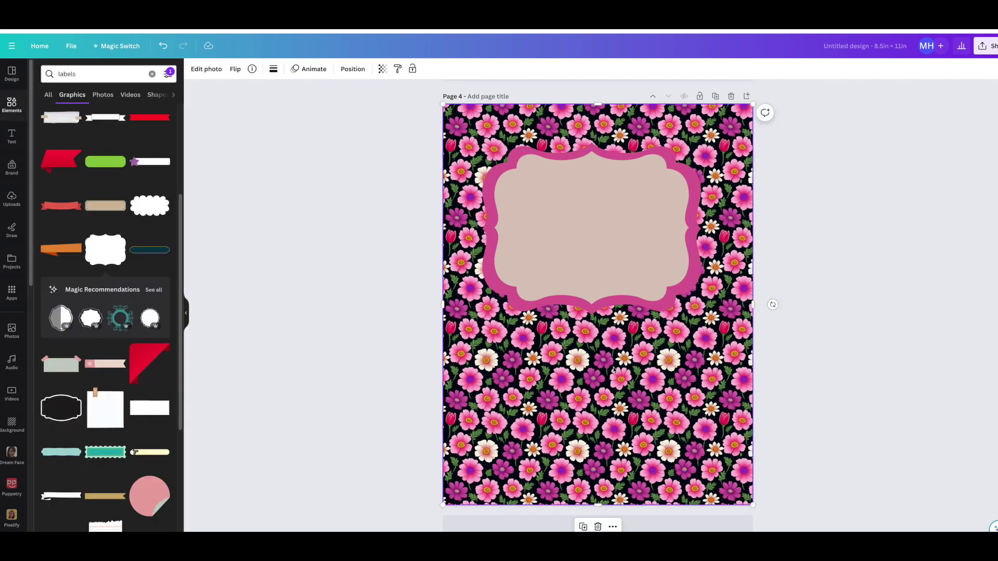
Search Elements for 'spiral' and 'notebook' graphics and browse the notepad suggestions.
scroll(654, 378, "up", 20)
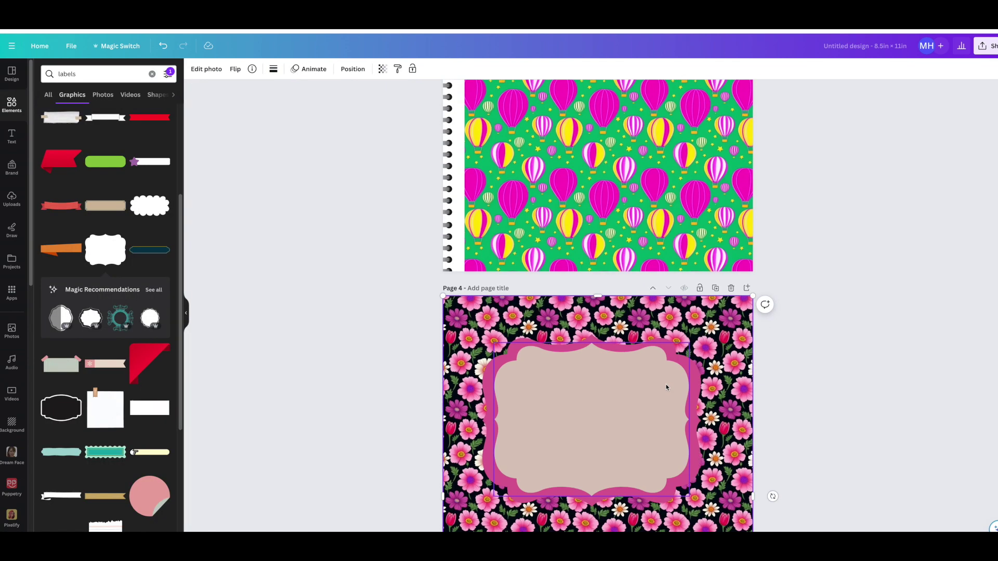
scroll(667, 387, "down", 20)
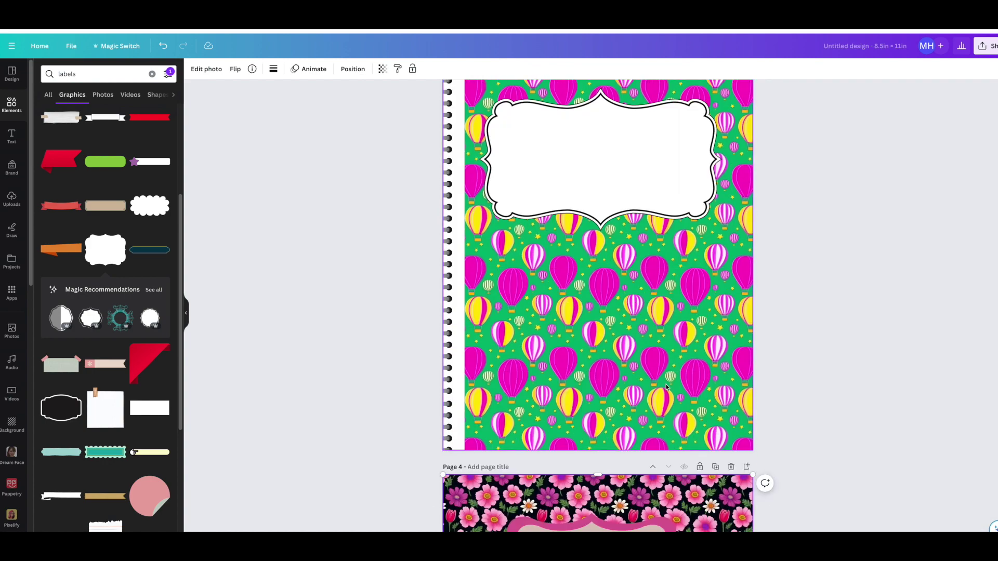
left_click(797, 390)
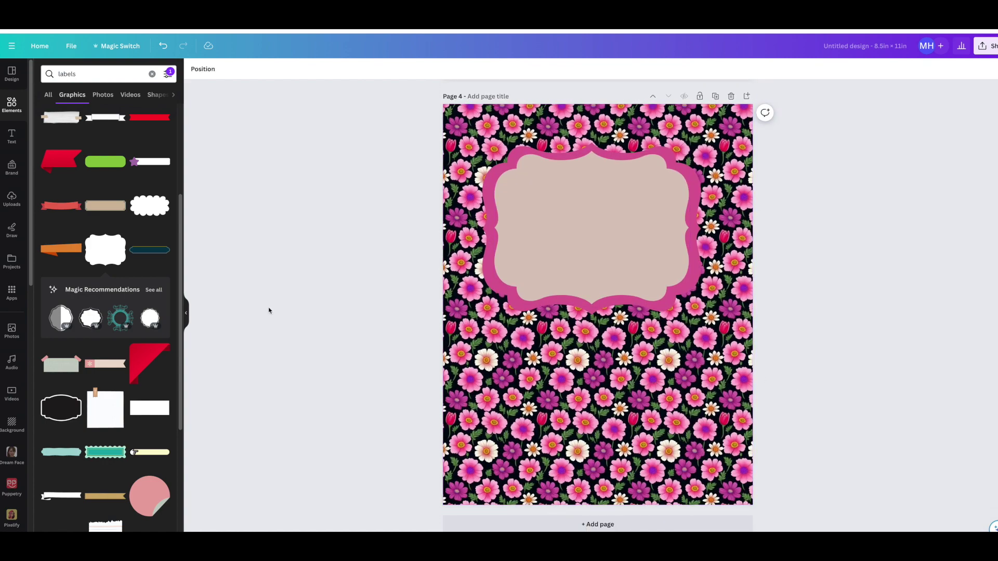
left_click(47, 74)
type("spiral")
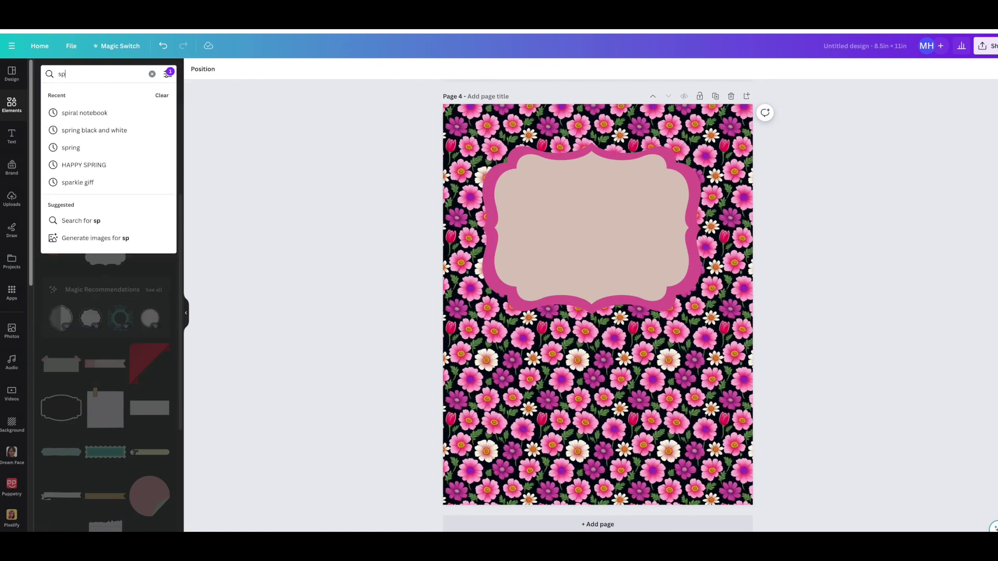
key("Return")
type("notebook")
key("Return")
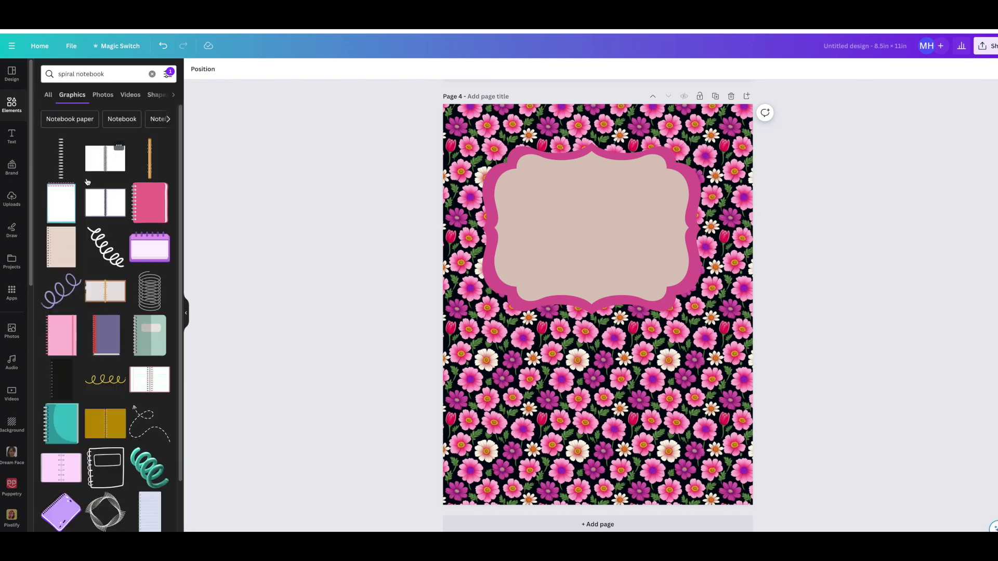
left_click(168, 119)
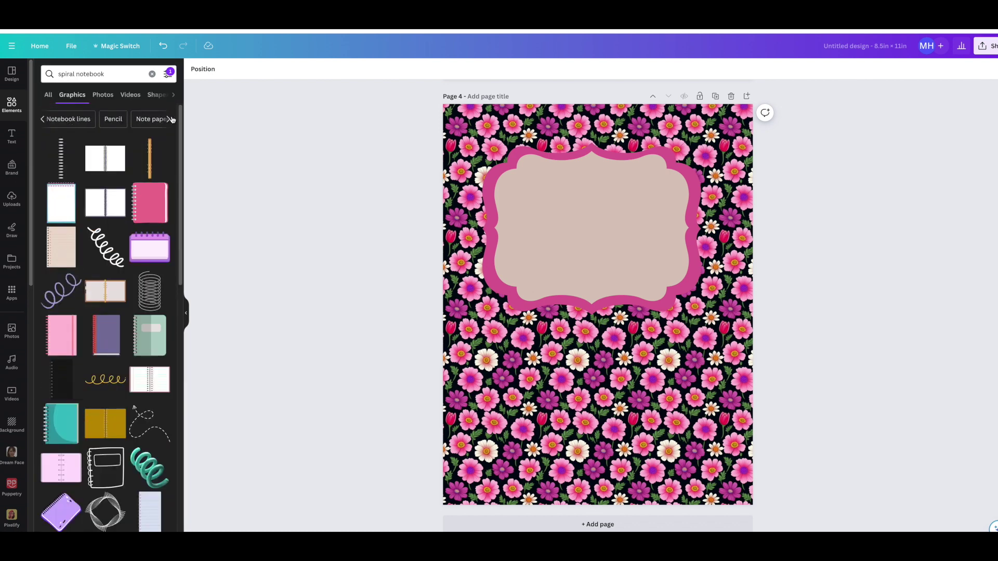
left_click(169, 121)
left_click(156, 119)
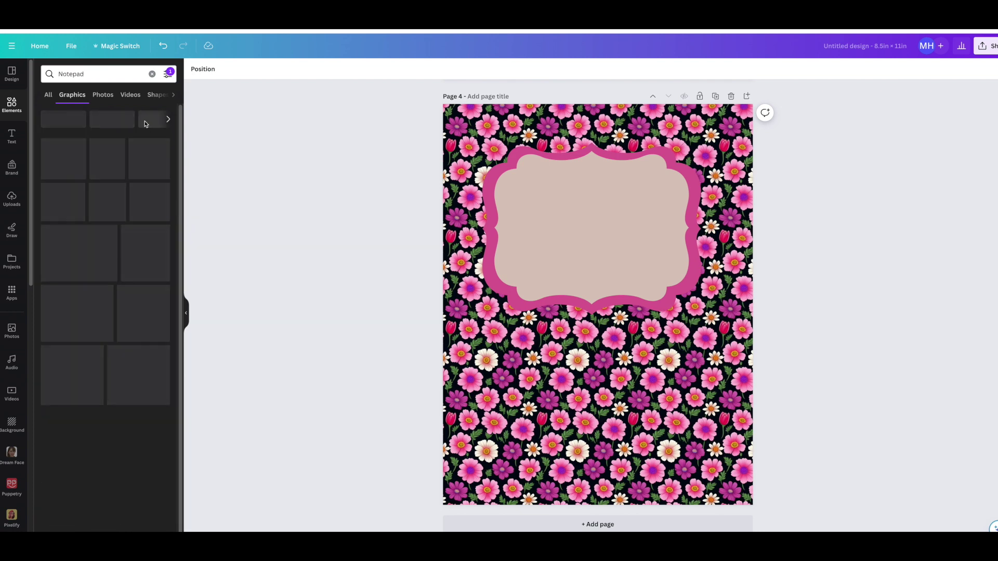
Search 'spiral for a notebook' and place the vertical spiral binding along Page 4's left edge.
left_click(94, 77)
key("ctrl+a")
key("BackSpace")
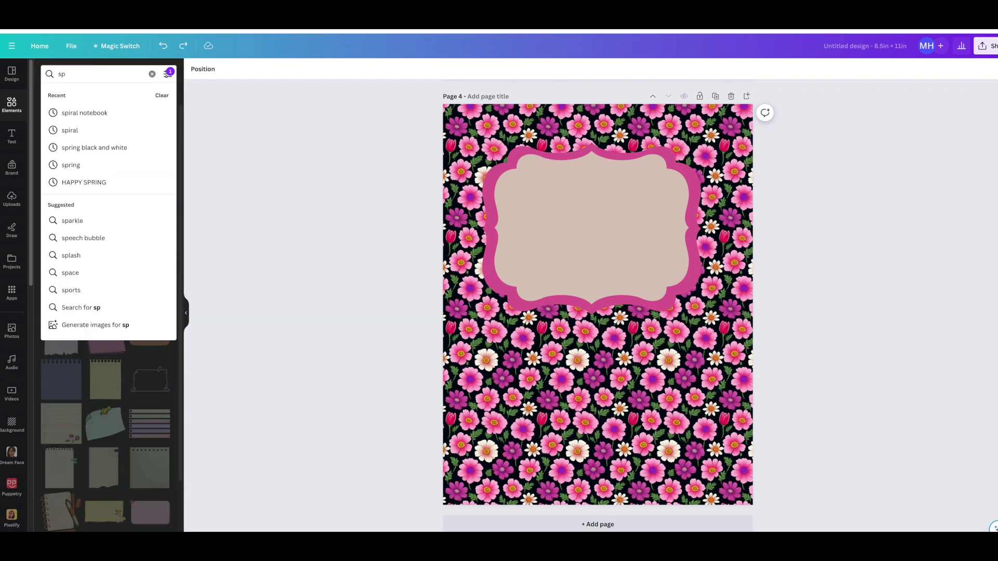
type("spiral for a notebook")
key("Return")
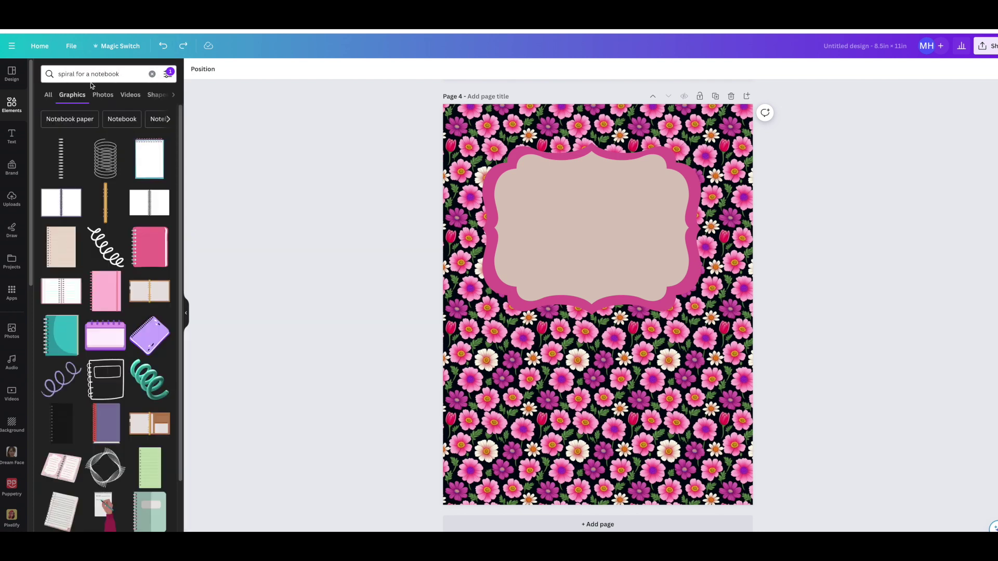
scroll(11, 312, "down", 3)
scroll(142, 319, "down", 2)
scroll(142, 319, "down", 5)
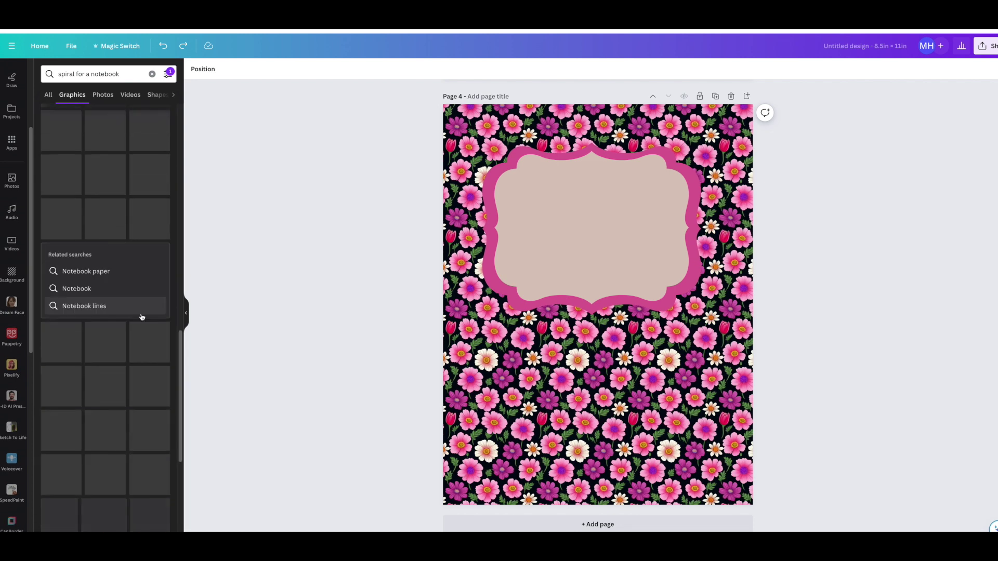
scroll(121, 393, "up", 10)
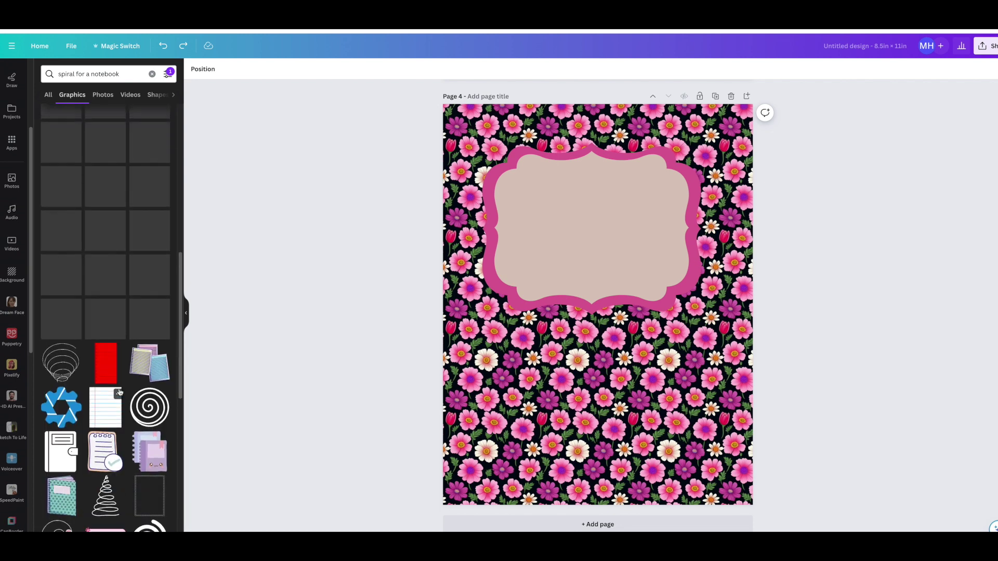
left_click(61, 159)
left_click_drag(598, 348, 460, 358)
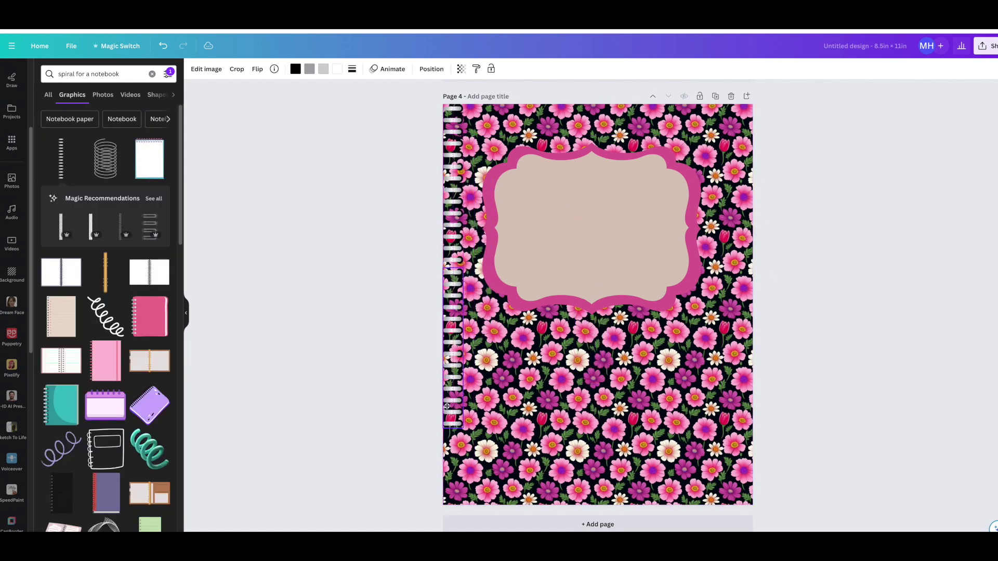
Duplicate the white spiral binding and place the copy along the lower left edge of page 4.
key("ctrl+d")
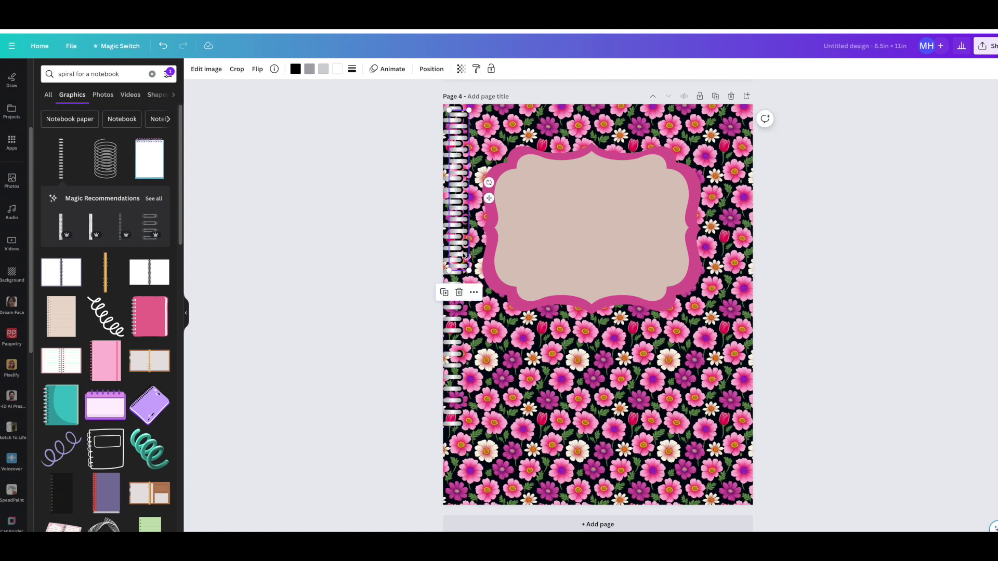
left_click_drag(456, 208, 456, 530)
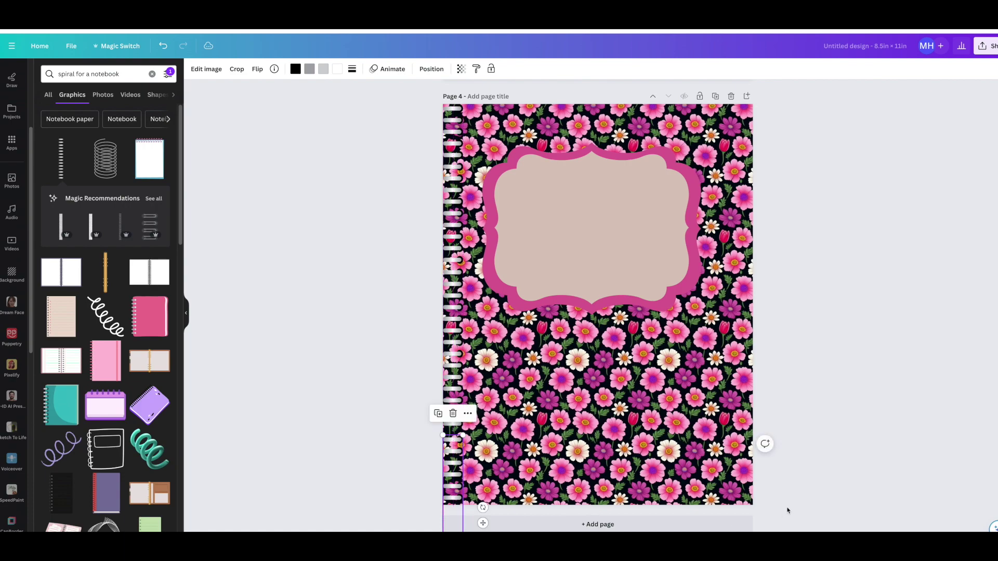
scroll(785, 440, "up", 15)
scroll(787, 447, "up", 4)
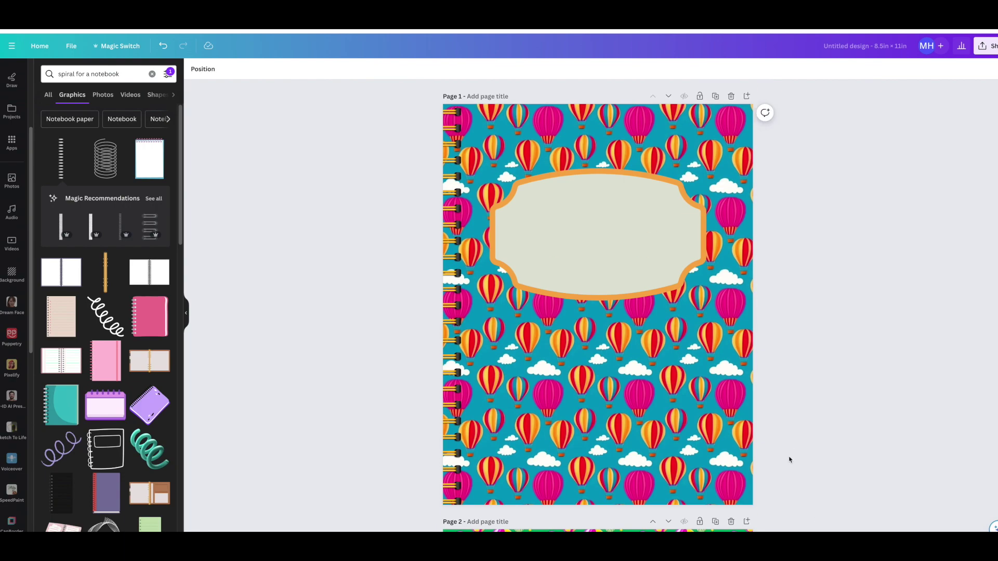
scroll(790, 450, "down", 12)
scroll(789, 460, "down", 8)
scroll(971, 201, "up", 2)
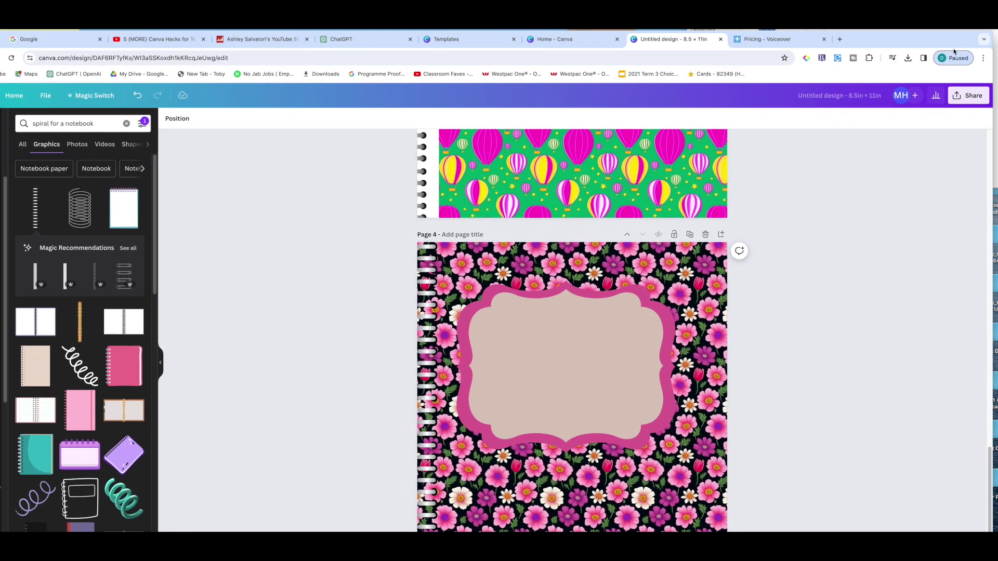
Download all 4 cover pages with the file type set to PDF Standard.
left_click(930, 66)
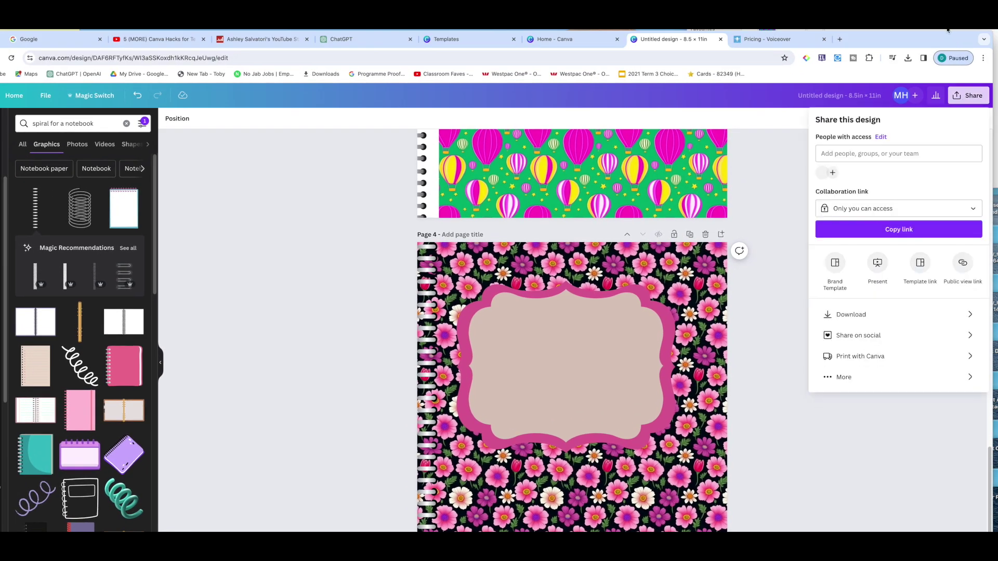
left_click(851, 314)
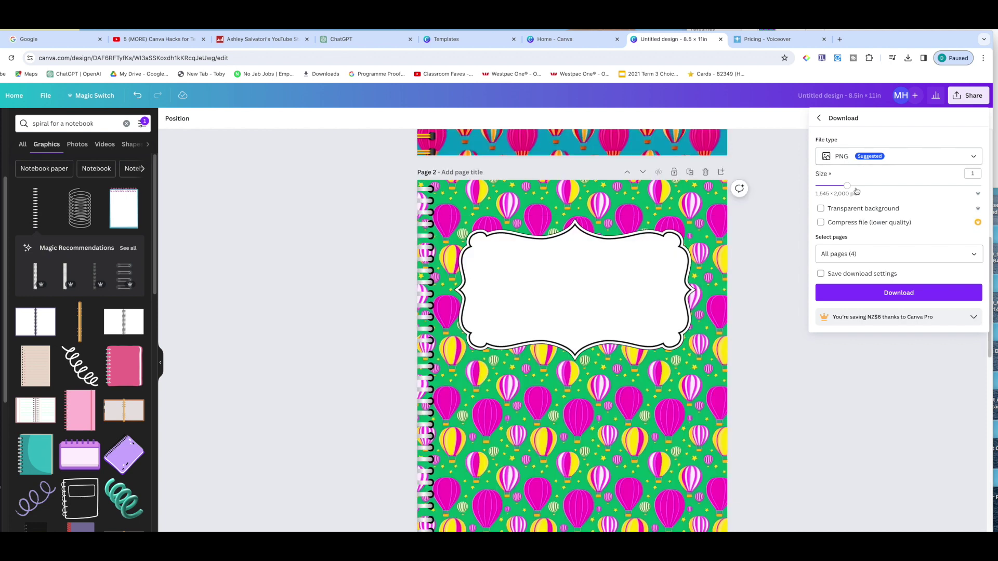
left_click(889, 157)
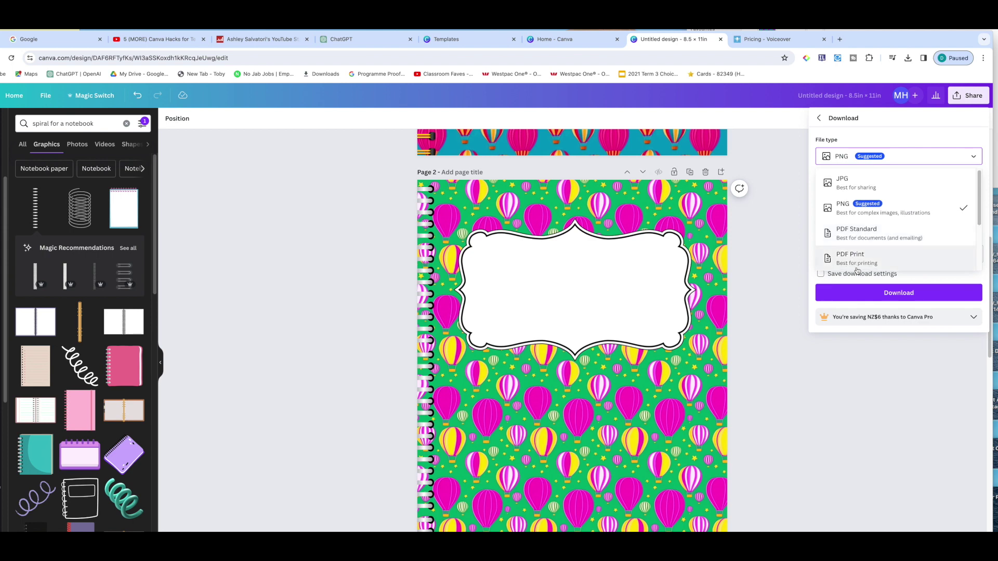
left_click(861, 236)
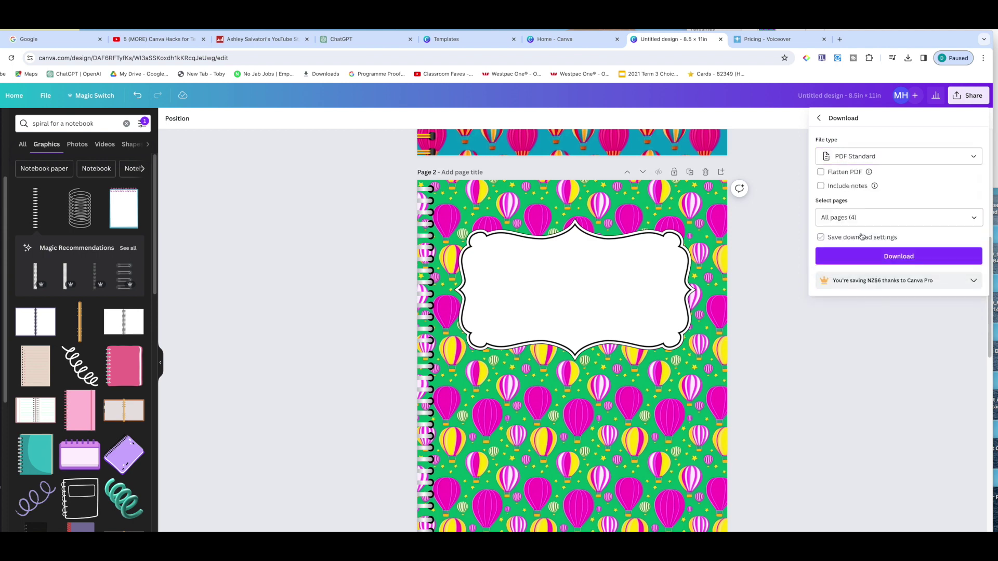
left_click(862, 258)
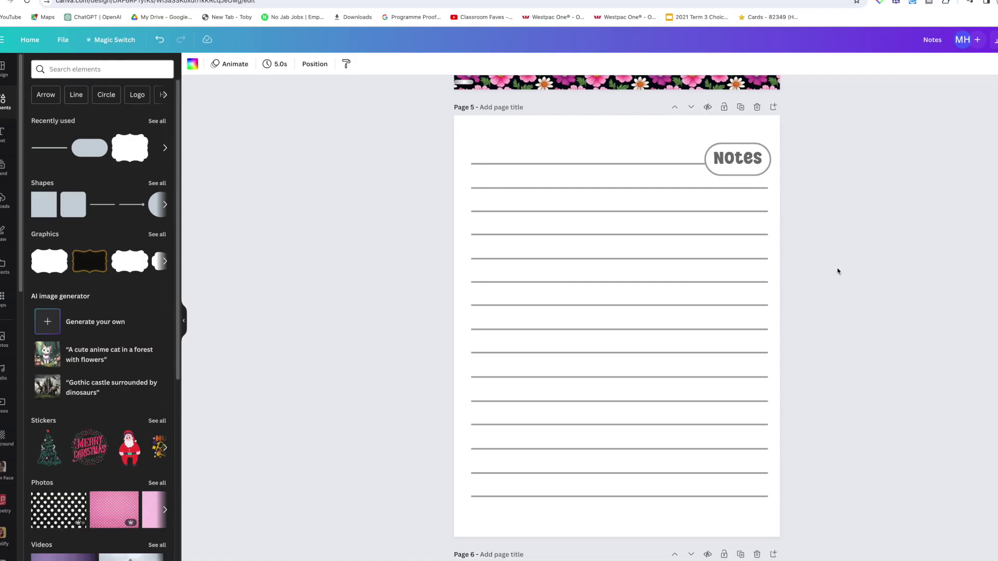
Duplicate the lined Notes page as page 6 and insert a blank page 7 after it.
scroll(838, 305, "up", 5)
scroll(837, 301, "down", 5)
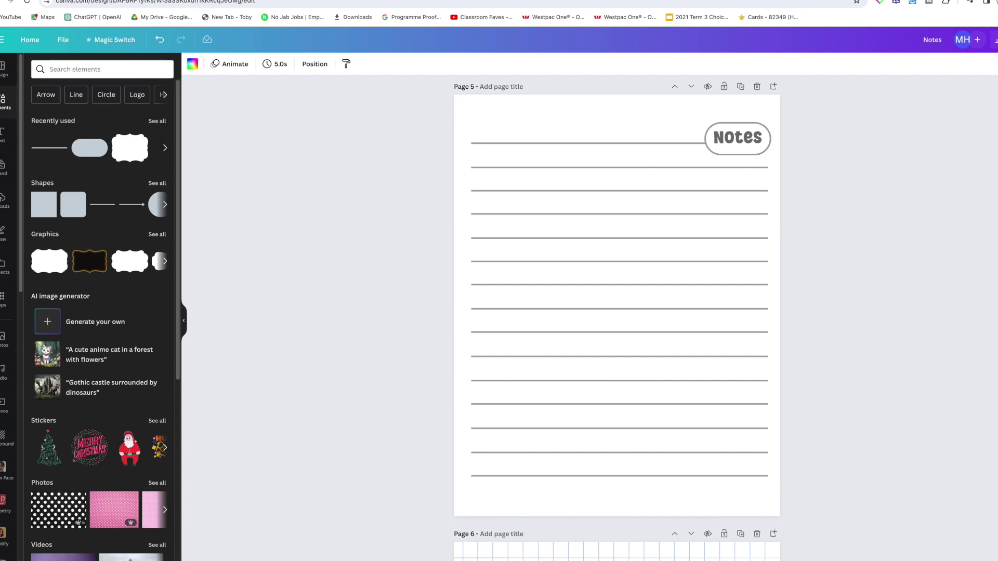
scroll(587, 312, "down", 5)
scroll(624, 328, "down", 5)
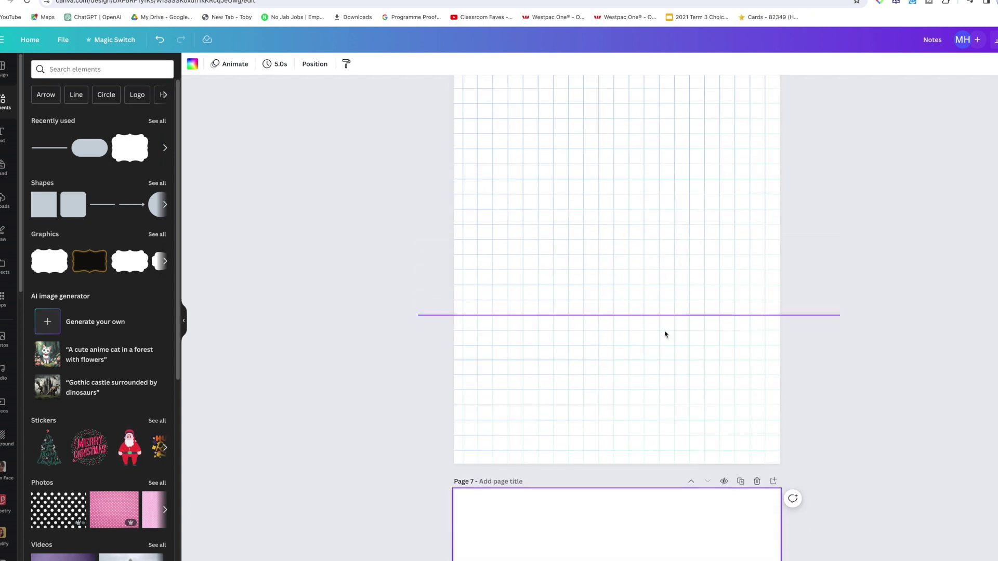
scroll(810, 332, "up", 4)
scroll(829, 338, "down", 1)
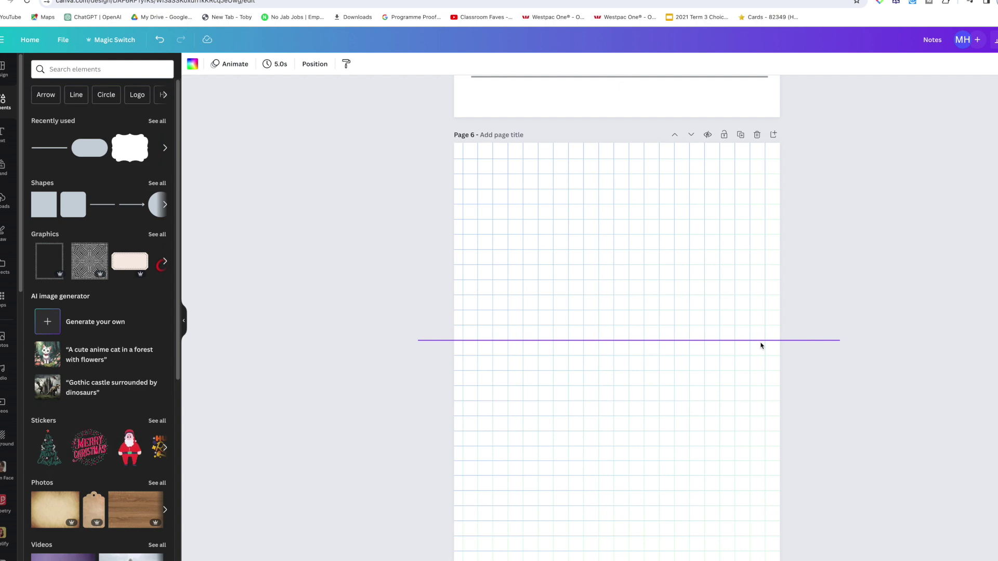
scroll(761, 346, "up", 8)
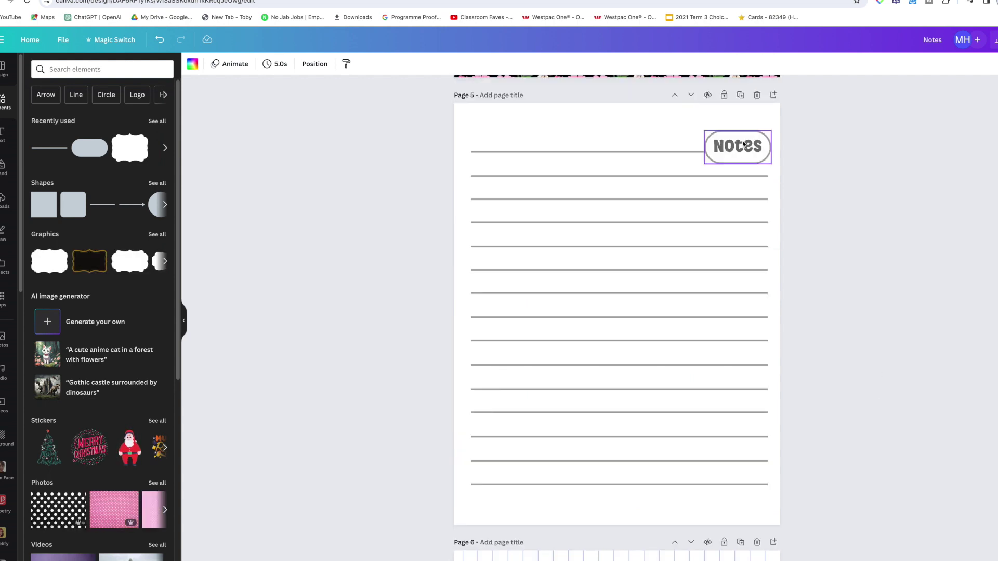
left_click(740, 95)
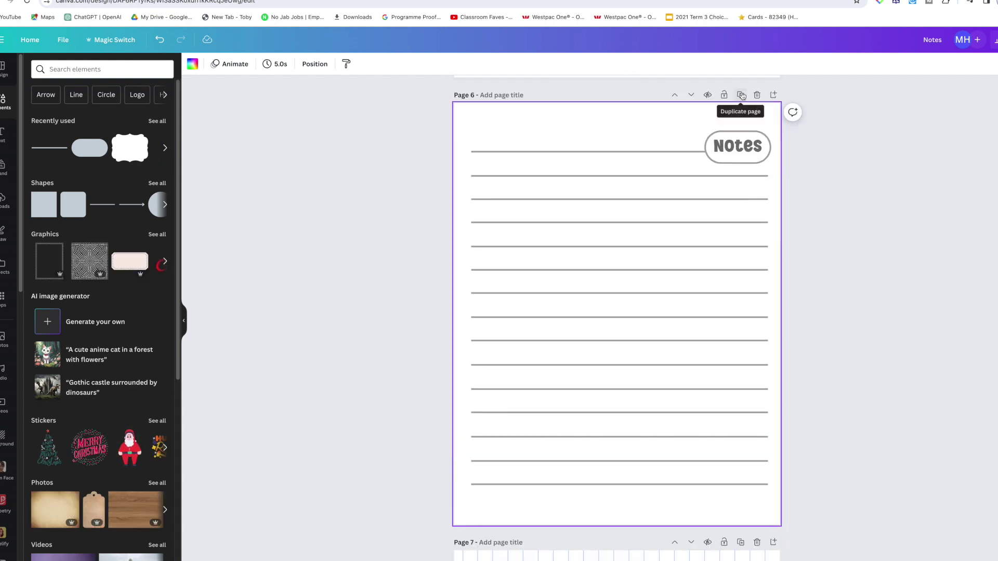
left_click(774, 95)
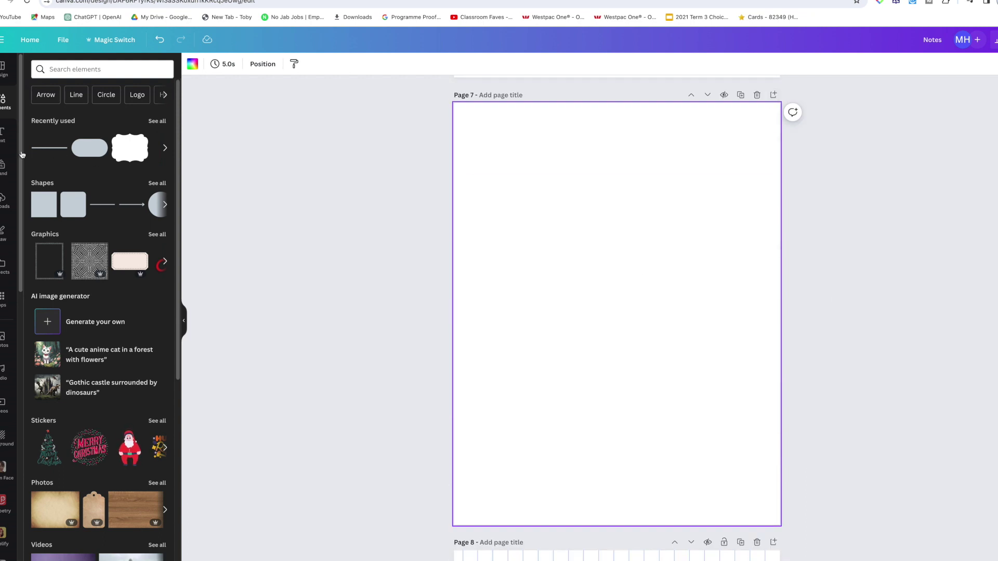
Add a line to page 7, stretch it across the page width, and set its weight to 2.
left_click(45, 153)
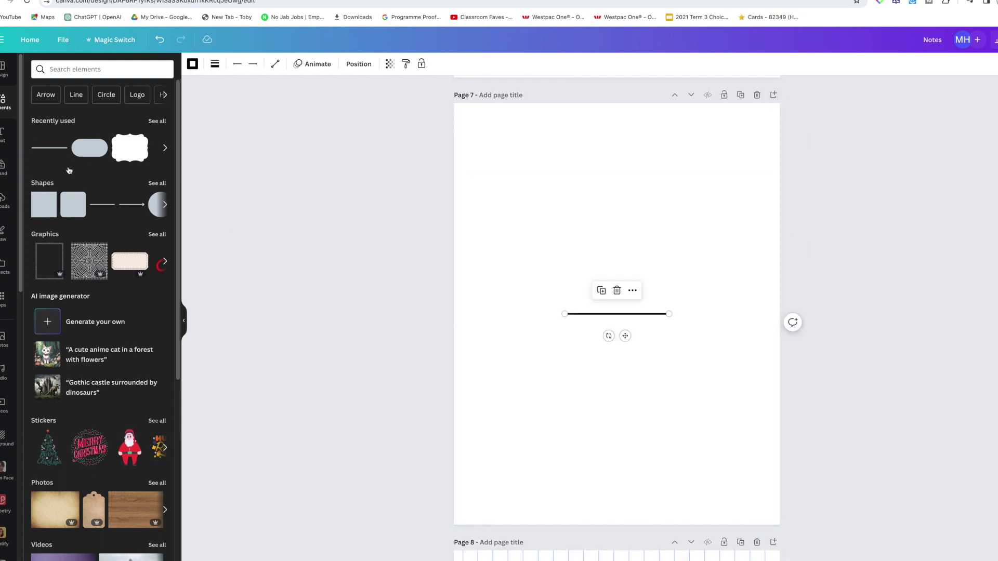
left_click(617, 351)
left_click(590, 314)
left_click_drag(568, 281, 768, 259)
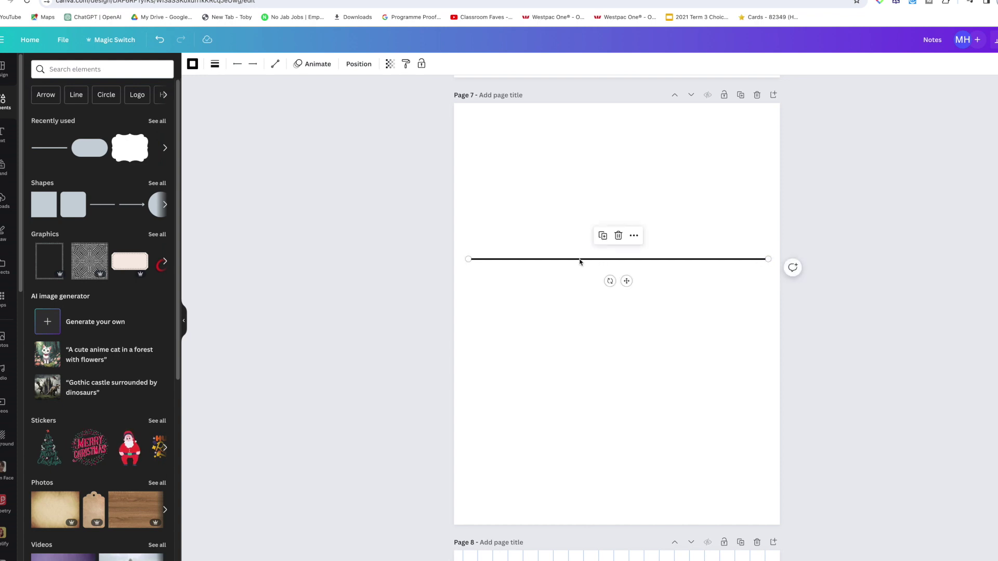
left_click(215, 64)
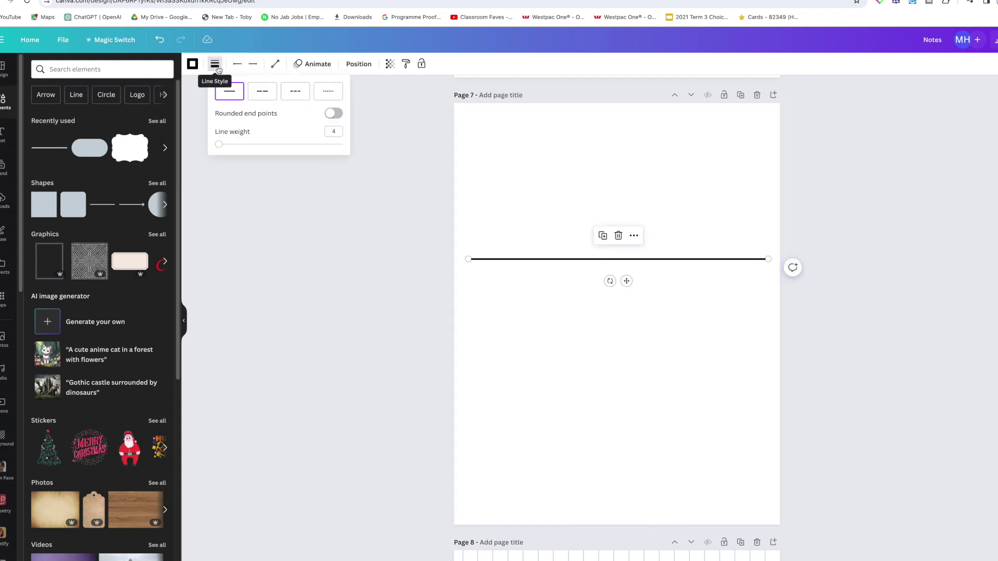
left_click_drag(219, 145, 216, 145)
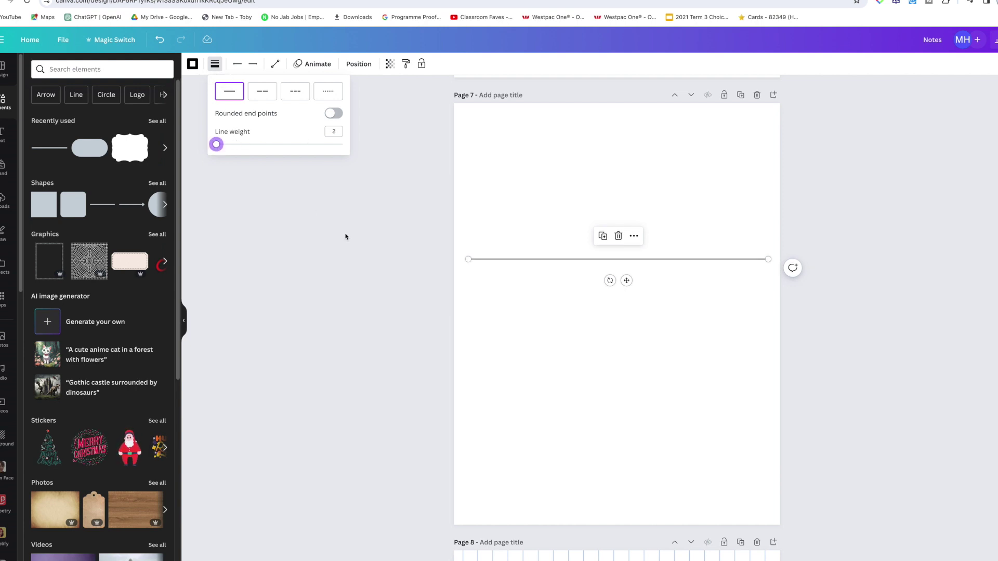
left_click(528, 339)
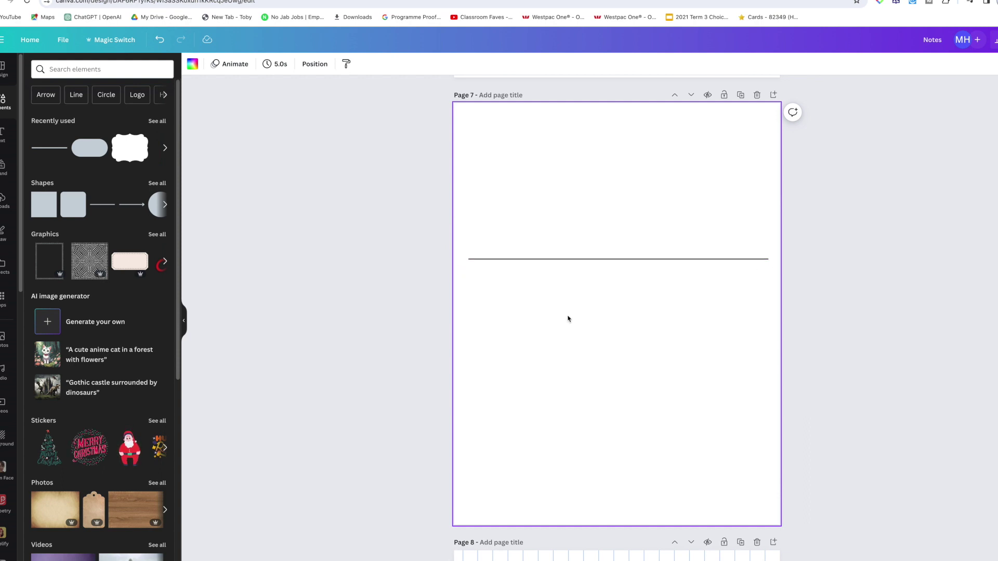
Duplicate the line, then copy the pair to make four evenly spaced lines on page 7.
left_click(537, 260)
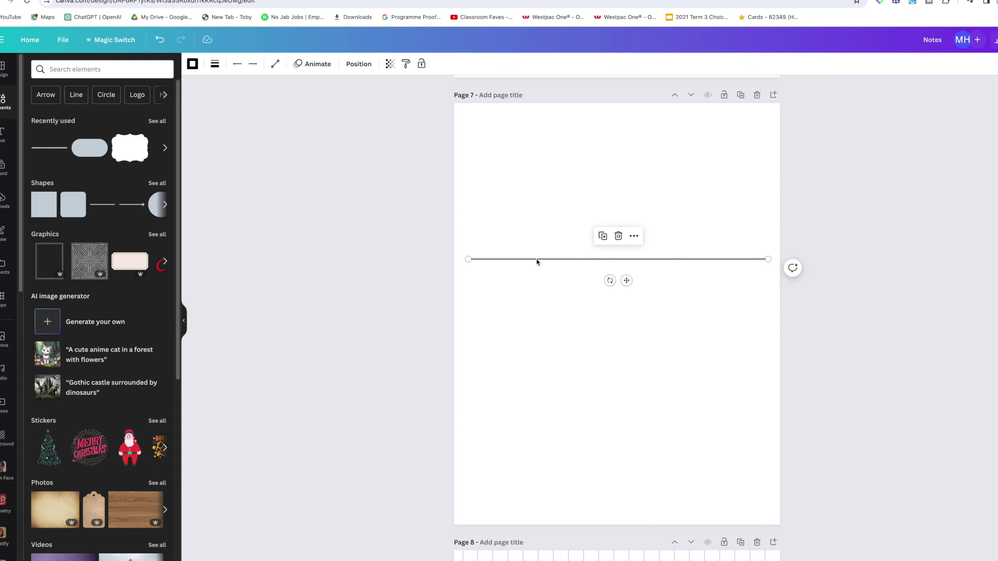
key("ctrl+d")
left_click_drag(537, 261, 531, 274)
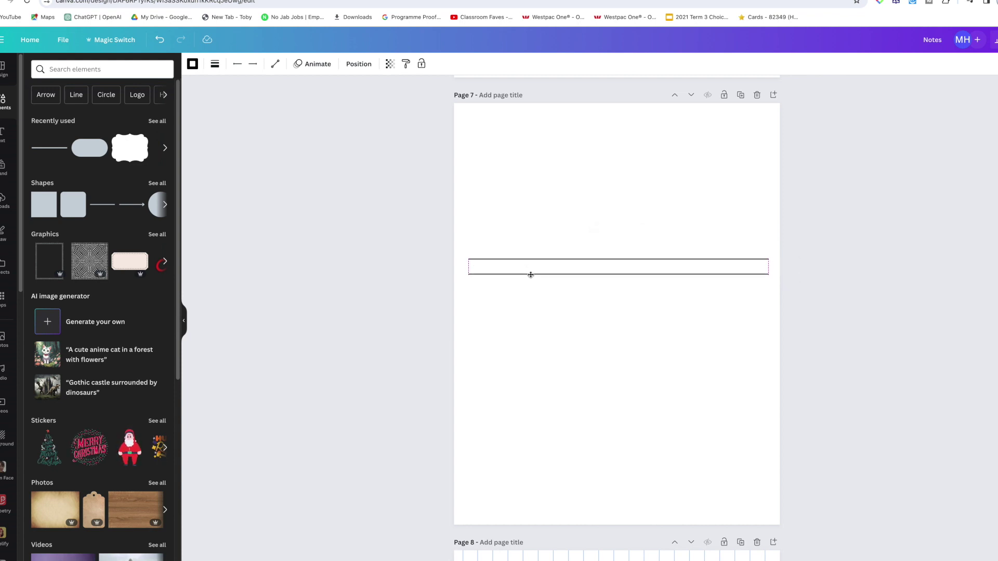
left_click_drag(530, 274, 531, 274)
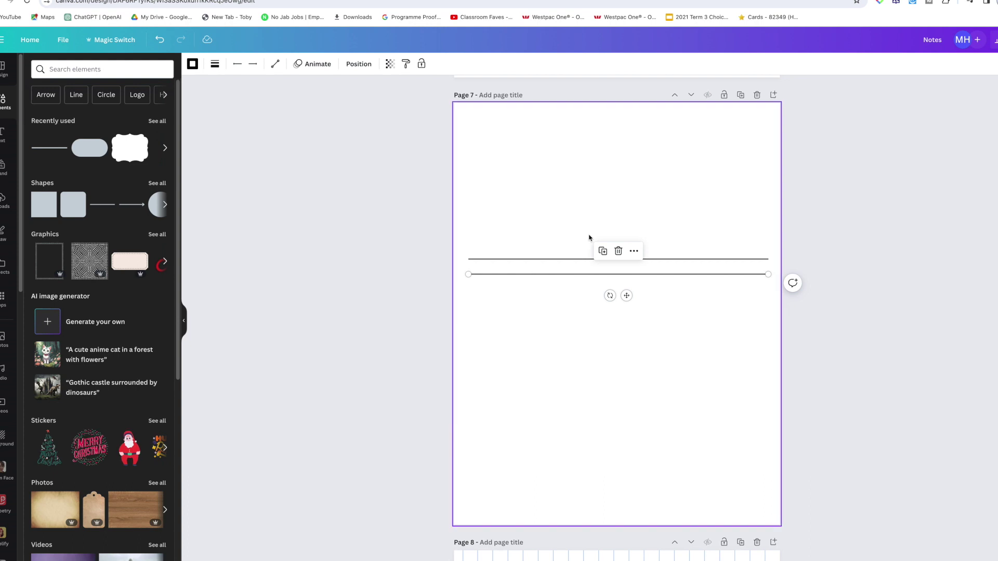
scroll(588, 234, "up", 10)
scroll(587, 236, "down", 10)
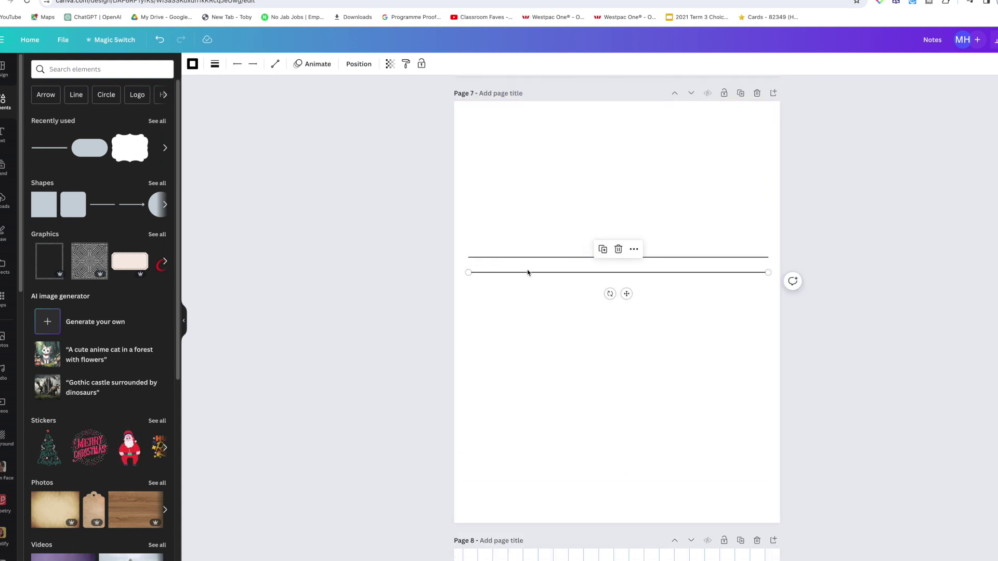
left_click(519, 261)
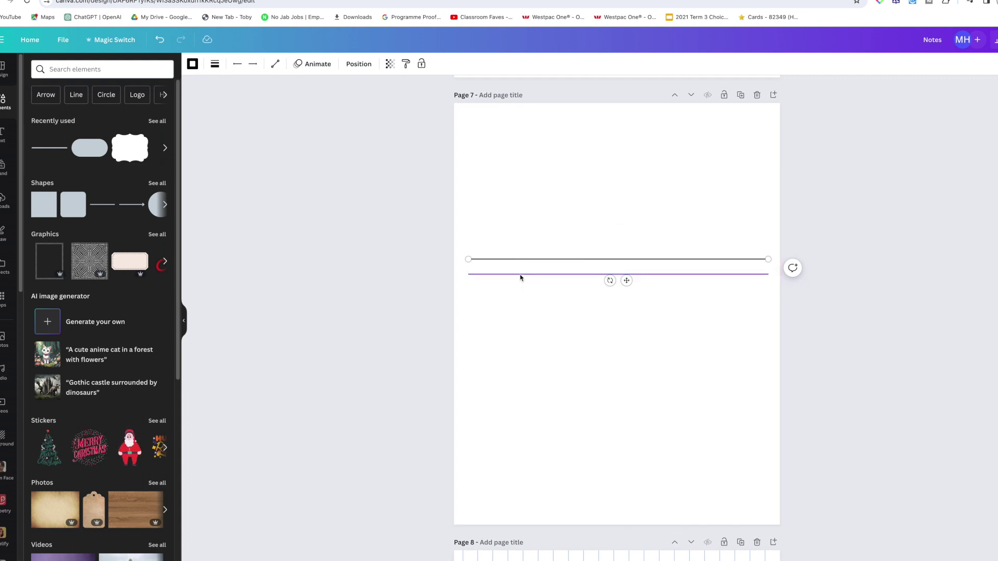
left_click(520, 274, "shift")
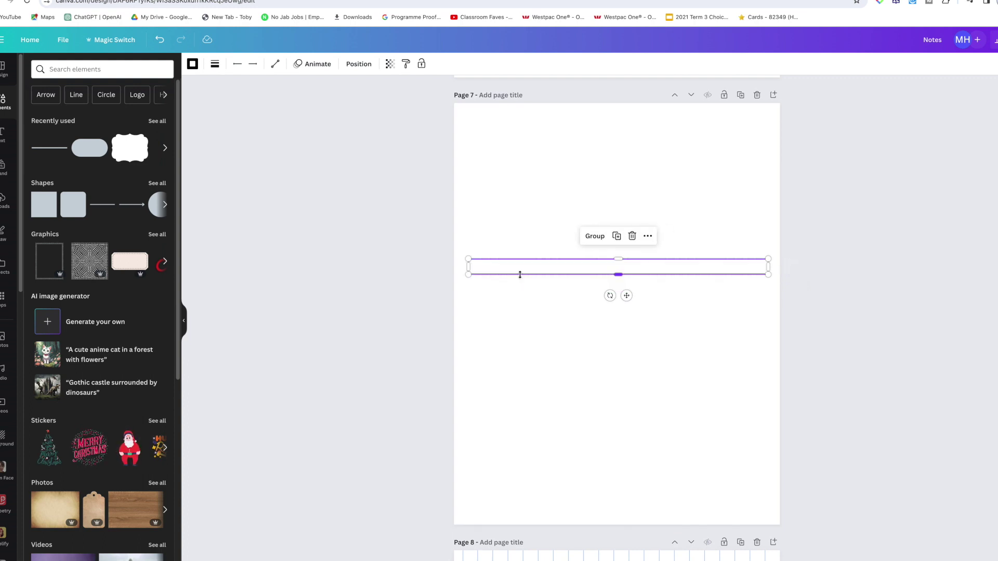
left_click(523, 297)
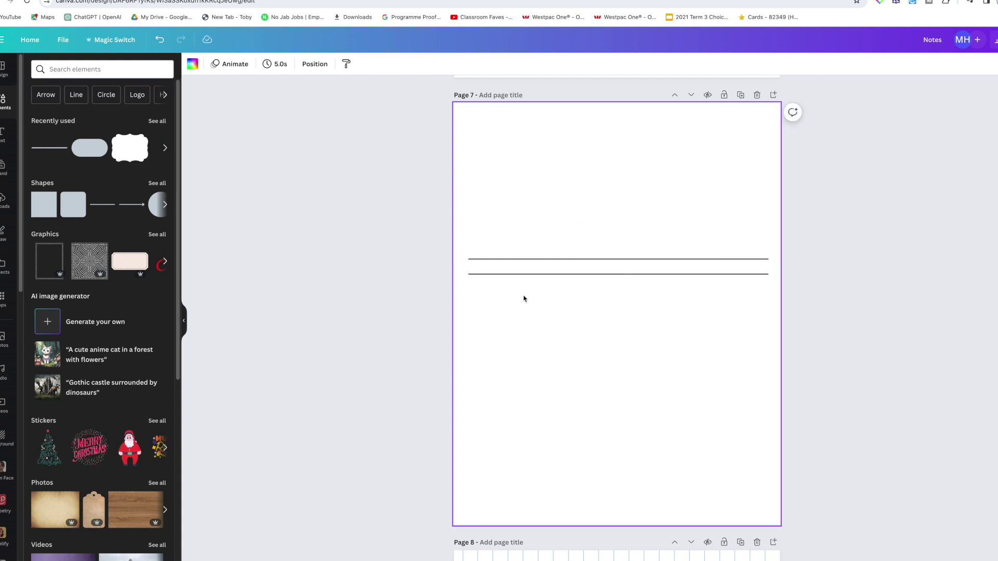
key("super+a")
left_click_drag(507, 272, 506, 298)
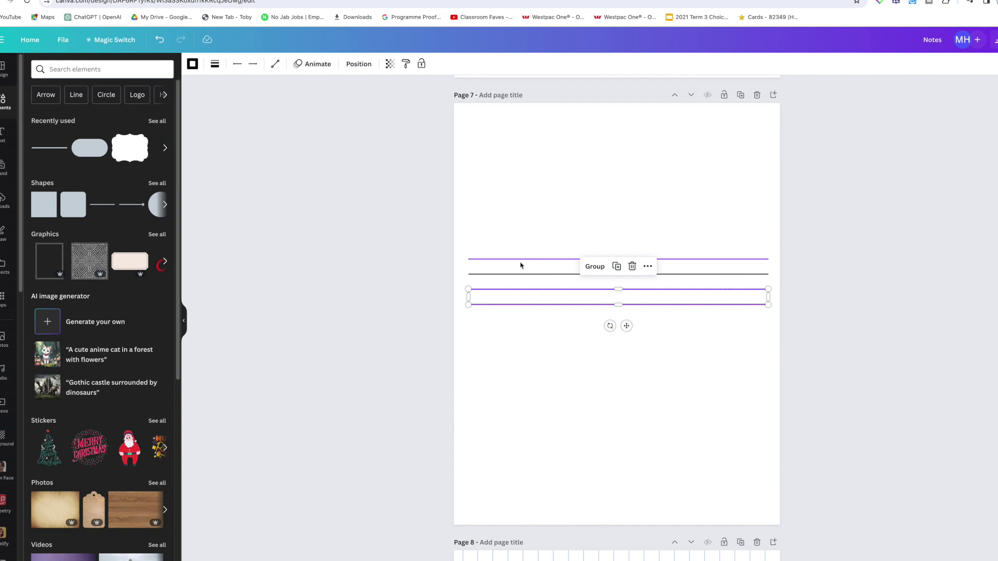
left_click_drag(534, 298, 536, 298)
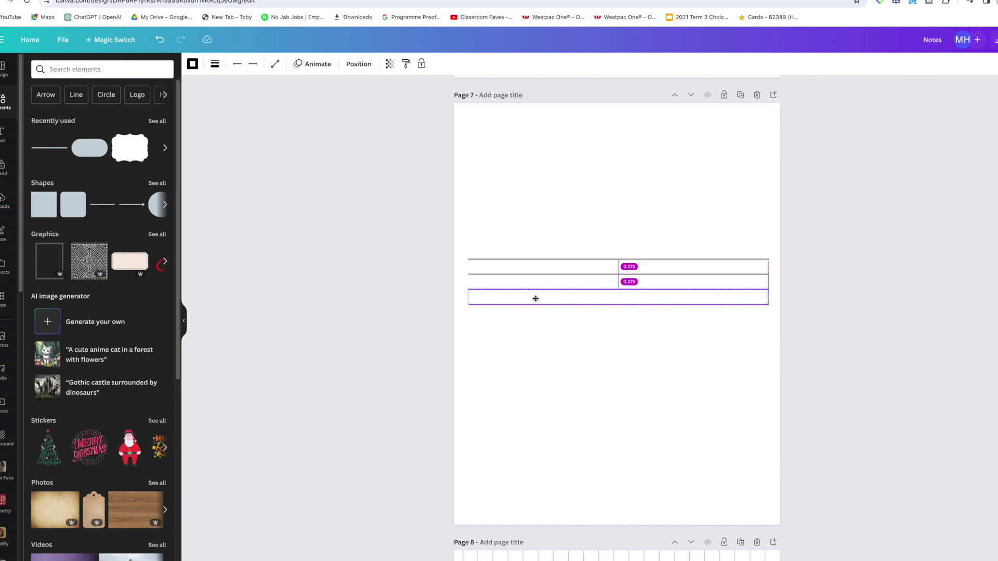
left_click_drag(535, 298, 535, 297)
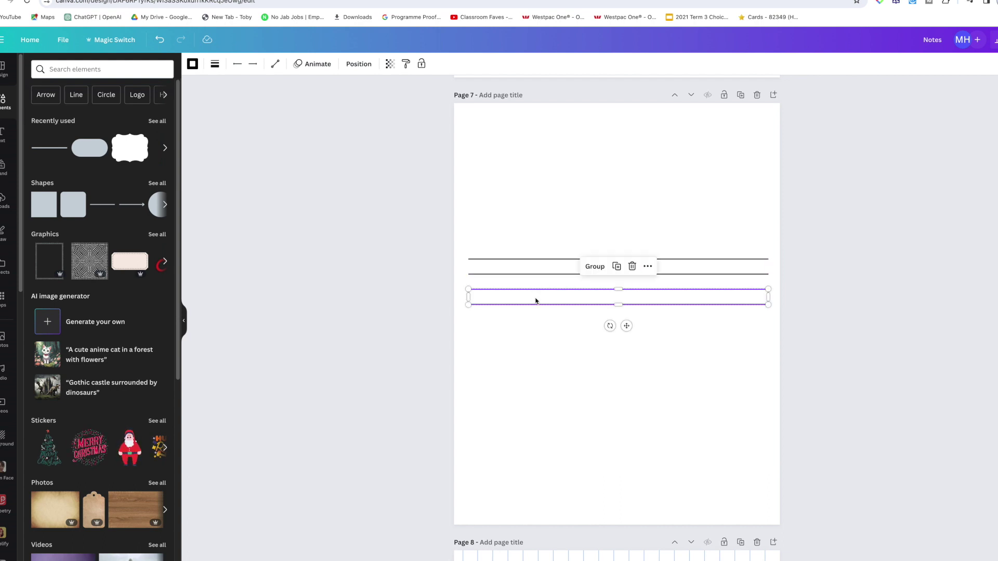
left_click(538, 370)
Copy the four-line group down the page until there are sixteen evenly spaced lines.
left_click_drag(585, 215, 621, 340)
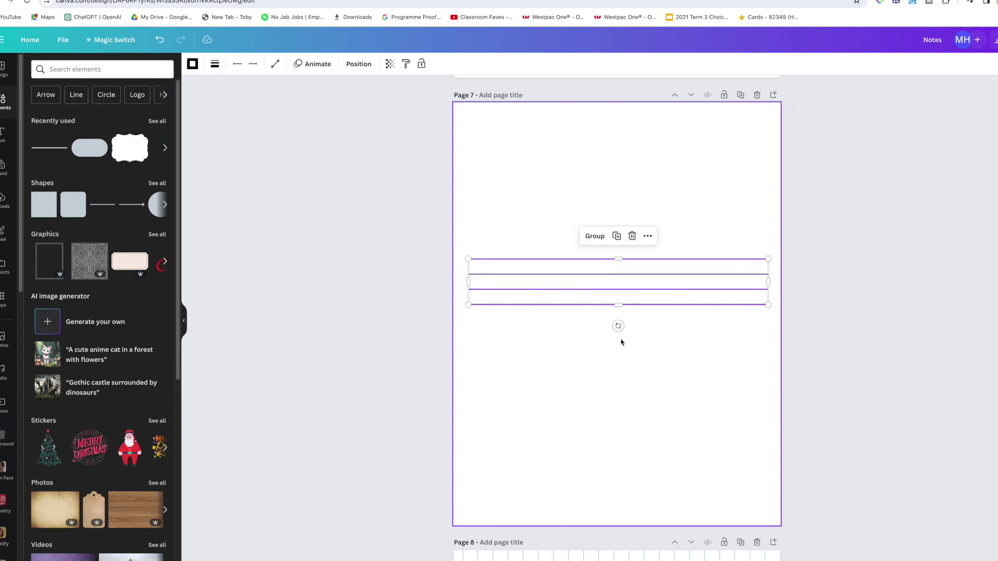
left_click(609, 366)
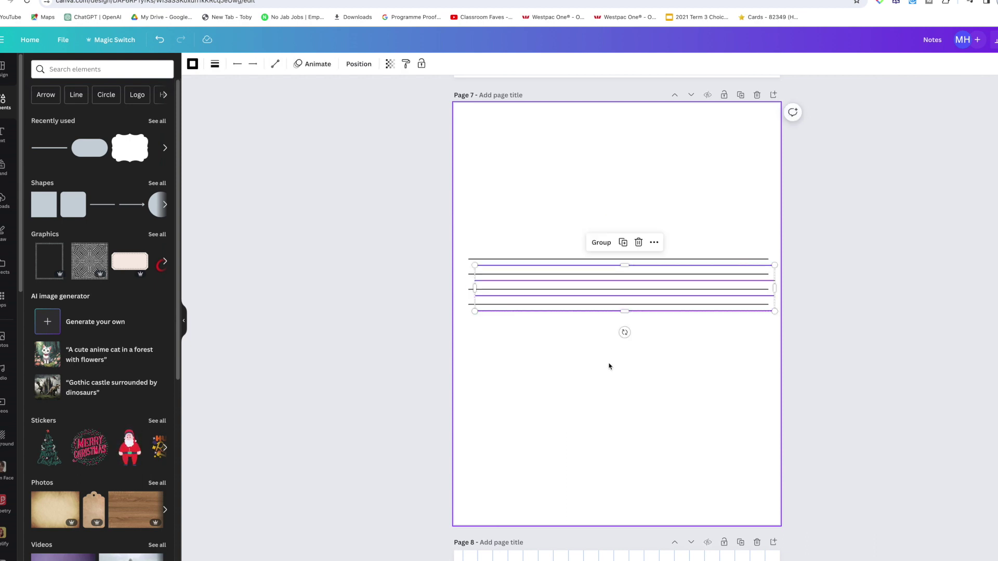
left_click_drag(550, 301, 547, 350)
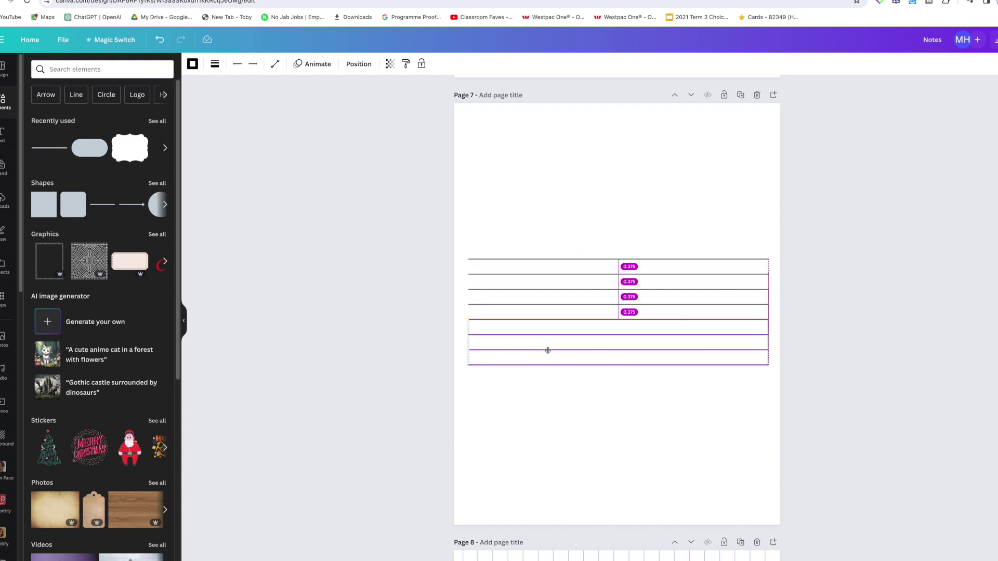
left_click_drag(548, 350, 548, 350)
left_click(563, 415)
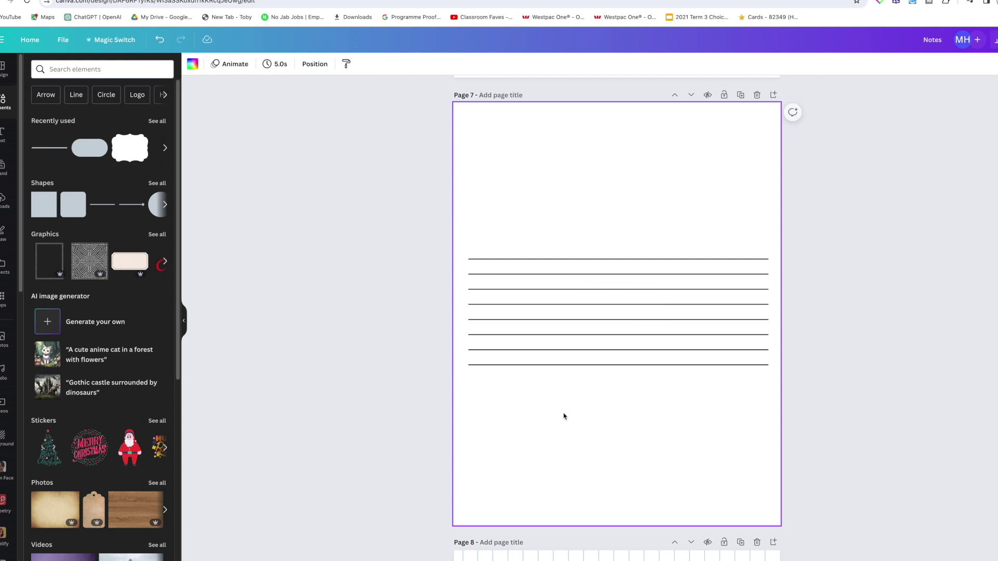
key("ctrl+z")
left_click_drag(601, 298, 598, 416)
left_click(613, 466)
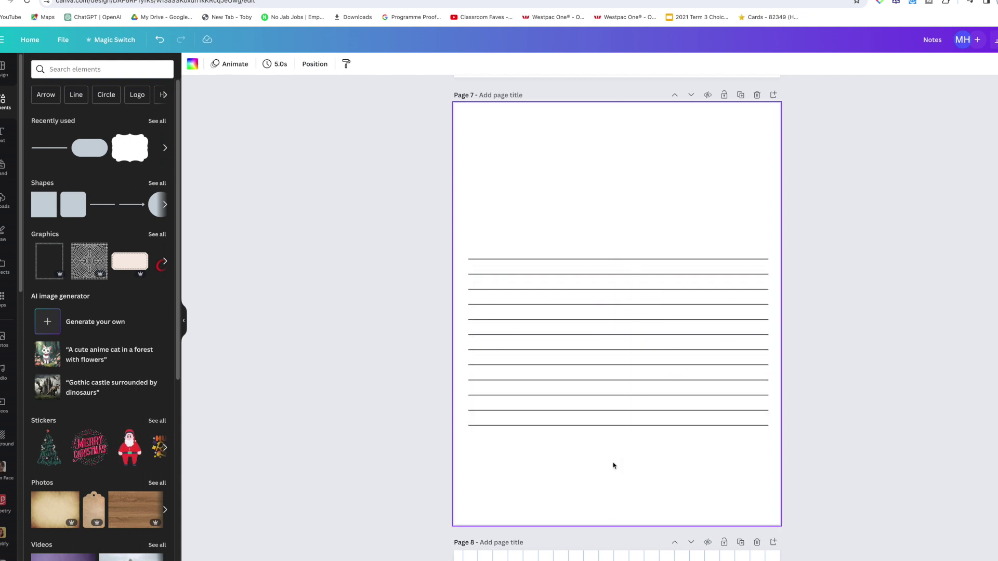
key("ctrl+z")
left_click_drag(626, 302, 619, 476)
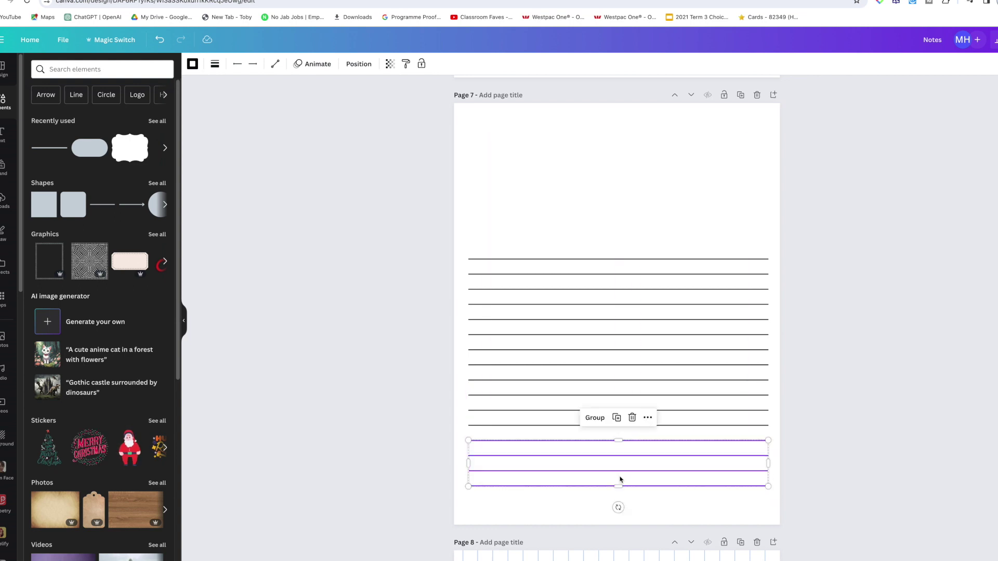
left_click(884, 499)
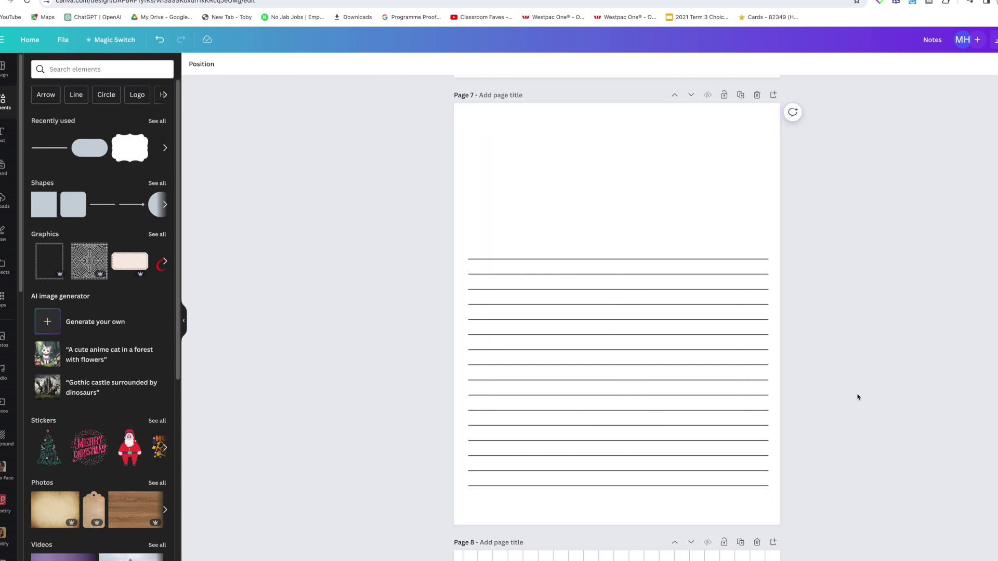
scroll(833, 390, "down", 5)
Add a rounded square from Recently used and reshape it into a wide pill on the top line.
scroll(831, 387, "up", 6)
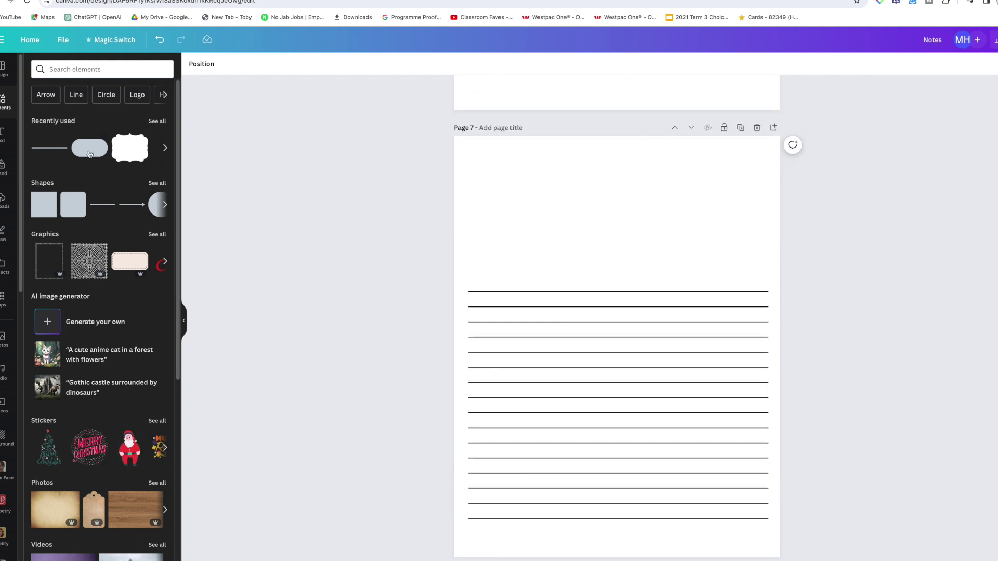
left_click(157, 121)
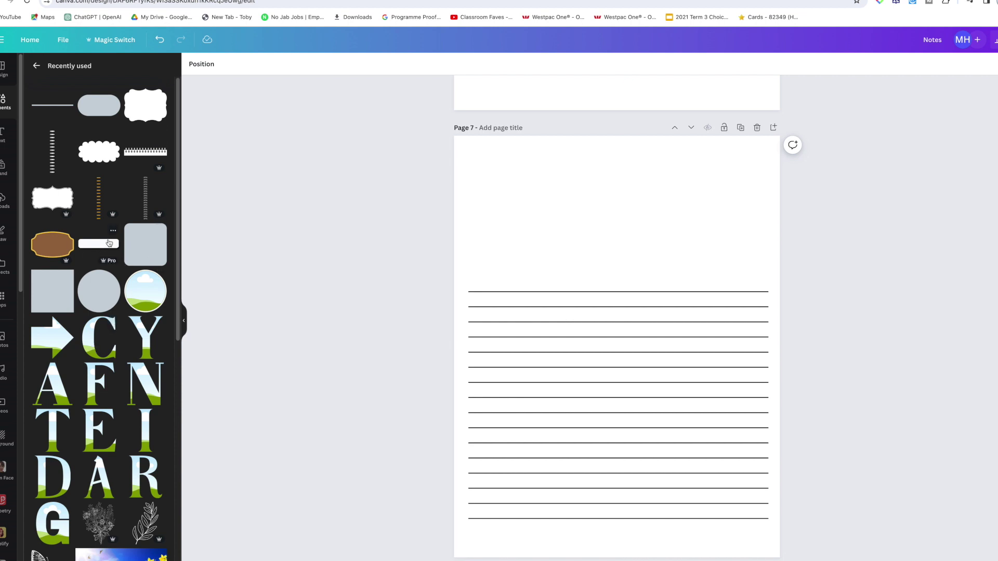
scroll(98, 345, "down", 4)
scroll(114, 346, "up", 1)
scroll(114, 346, "up", 2)
left_click(146, 244)
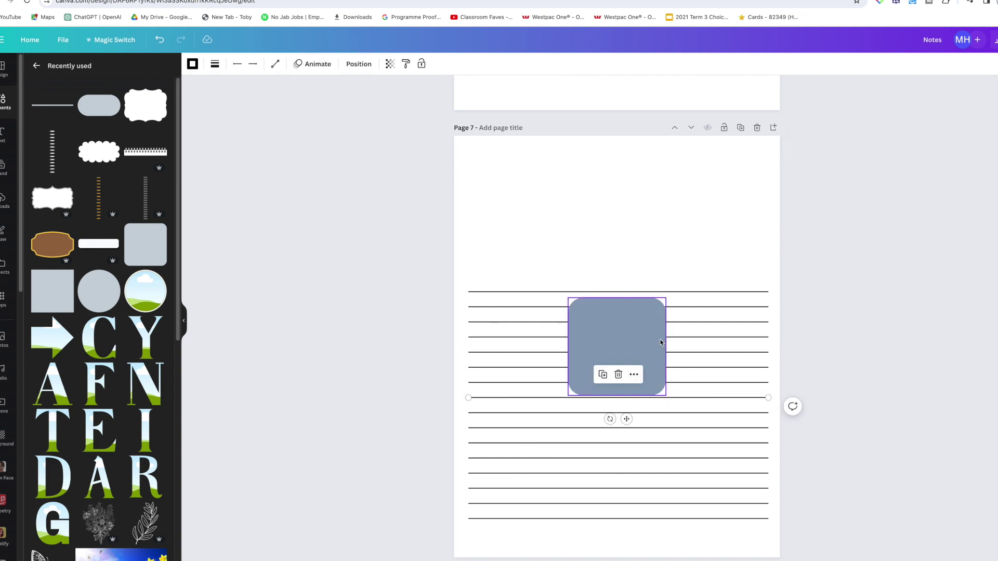
left_click_drag(664, 340, 768, 291)
left_click_drag(713, 341, 718, 258)
left_click_drag(744, 266, 744, 295)
Fill the pill white and give it a border of weight 2.
left_click(238, 64)
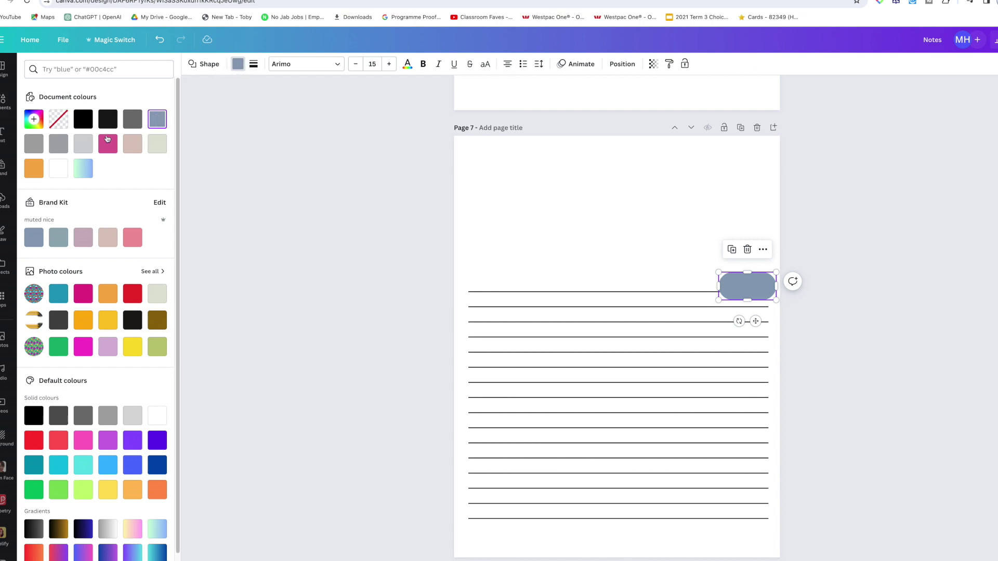
left_click(59, 168)
left_click(253, 64)
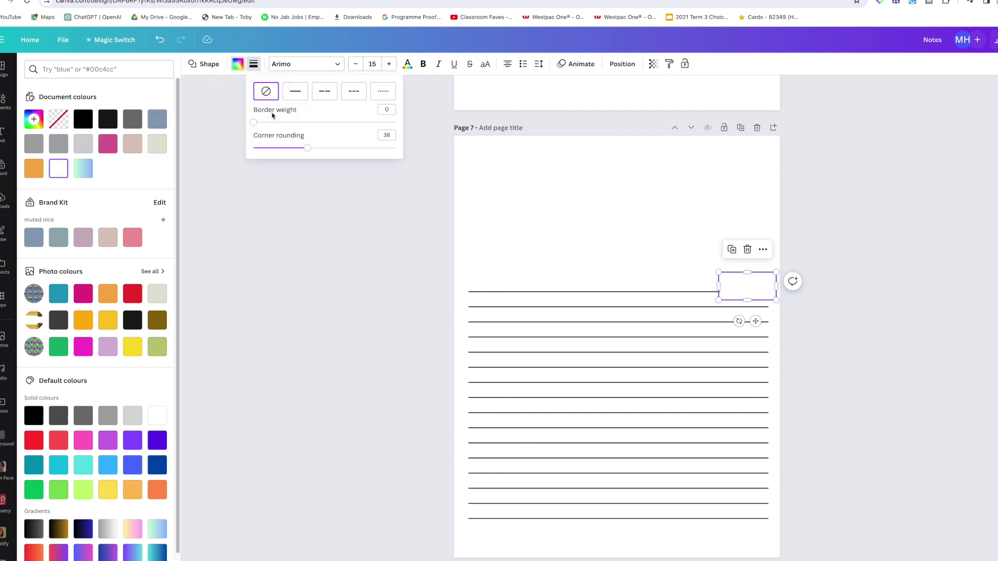
left_click_drag(250, 125, 256, 124)
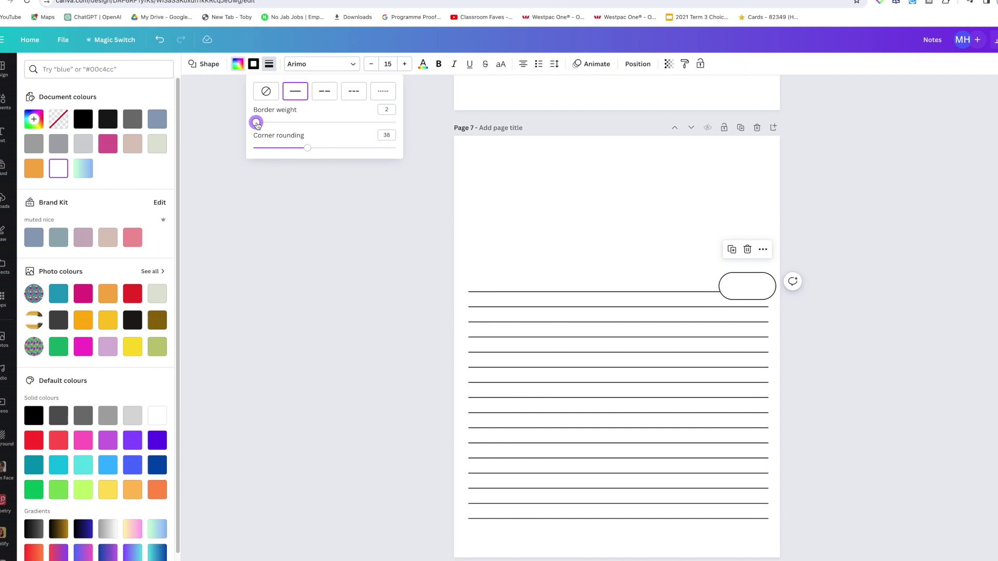
key("Escape")
key("Escape")
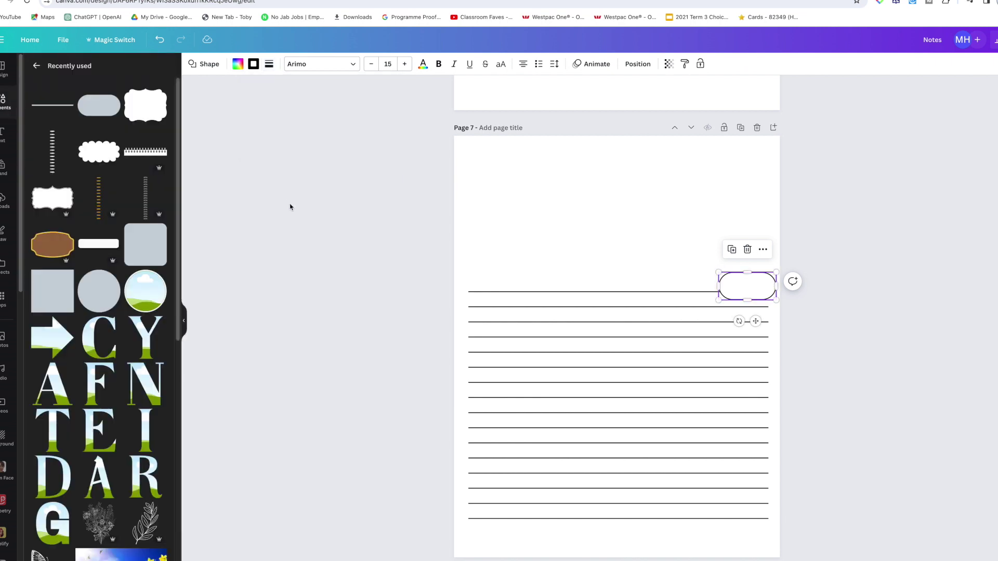
key("Escape")
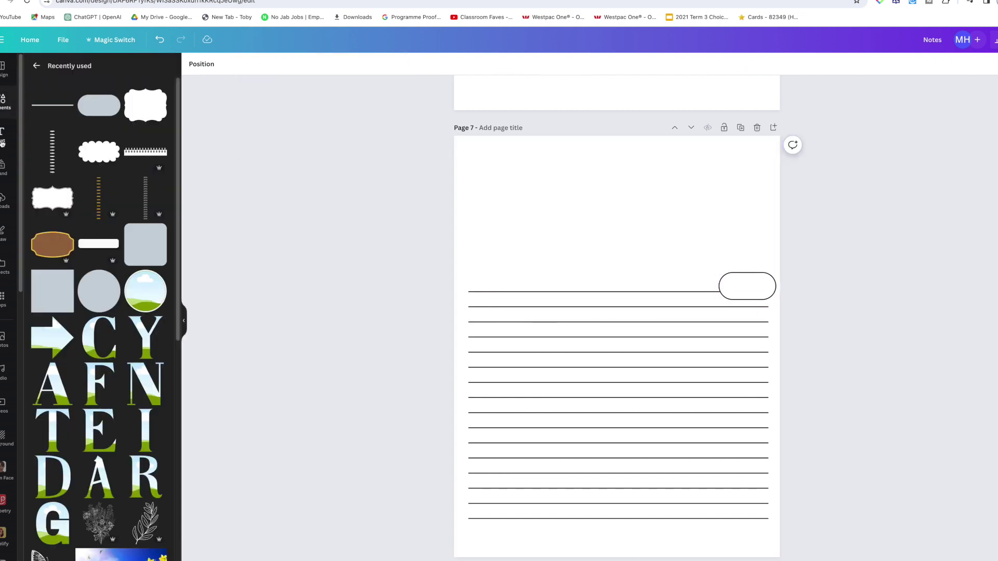
left_click(2, 137)
Add a 'Notes' heading inside the pill, set in the Fresh Juice font and coloured grey.
left_click(80, 139)
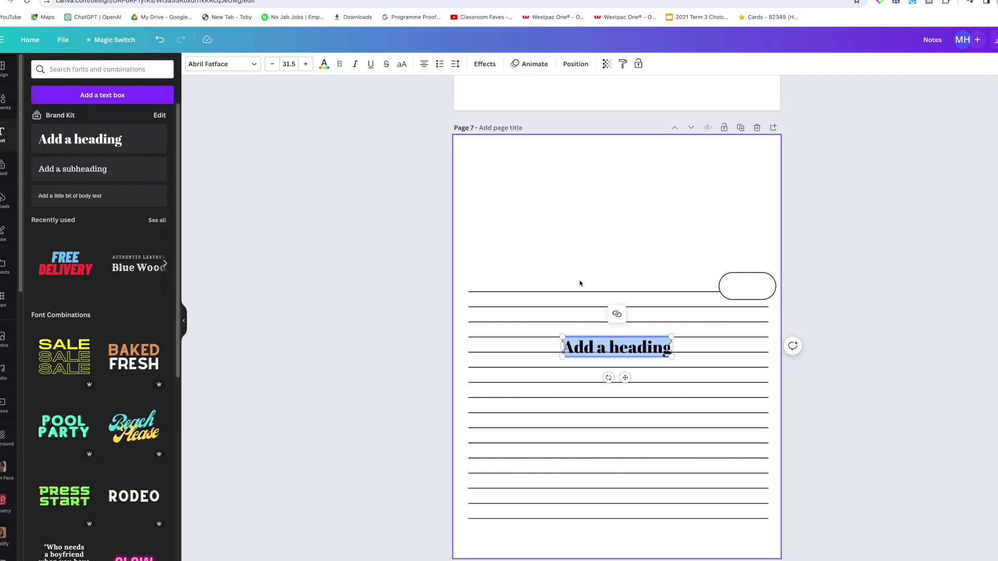
type("Notes")
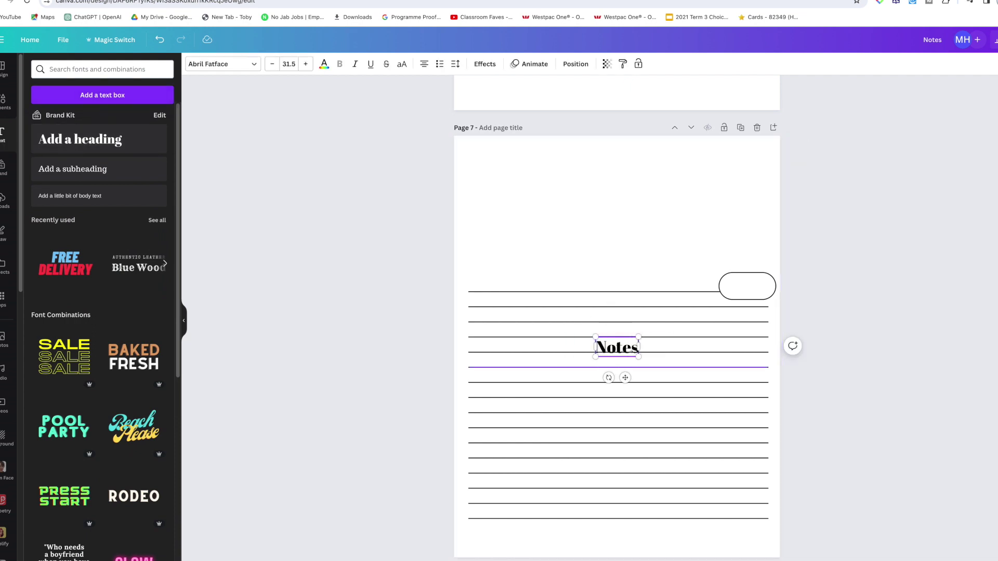
left_click(617, 415)
left_click_drag(618, 353, 731, 288)
double_click(747, 287)
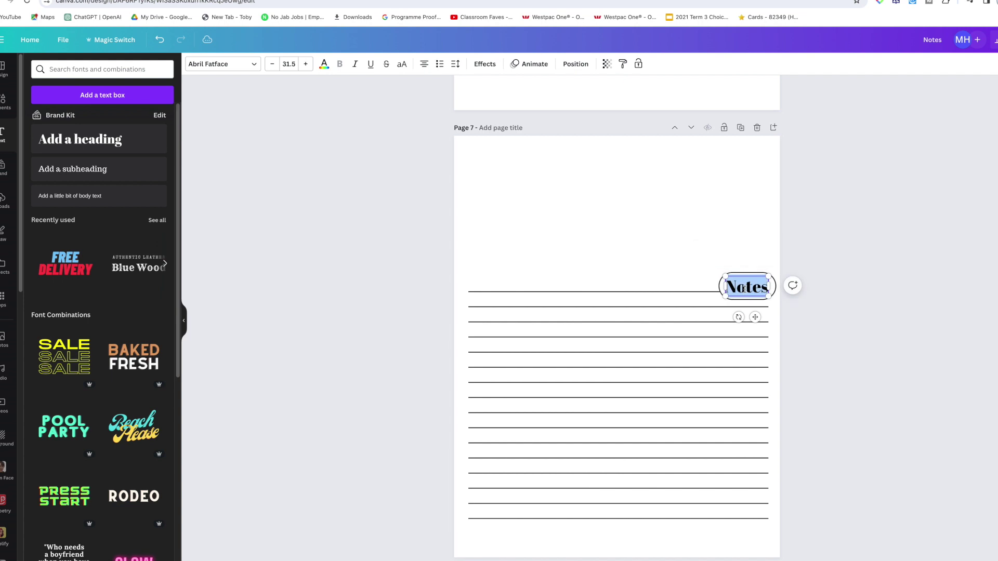
left_click(255, 66)
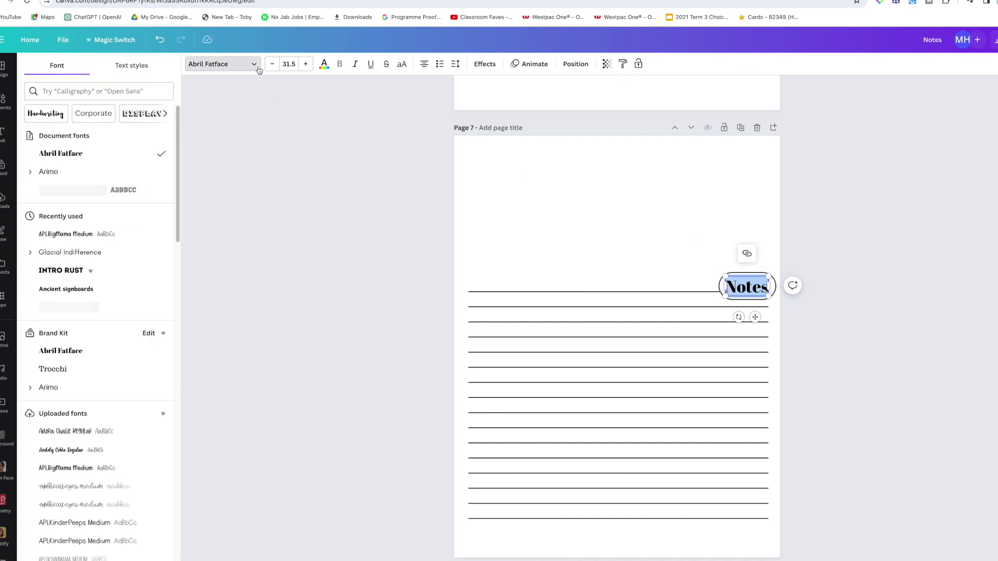
left_click(95, 189)
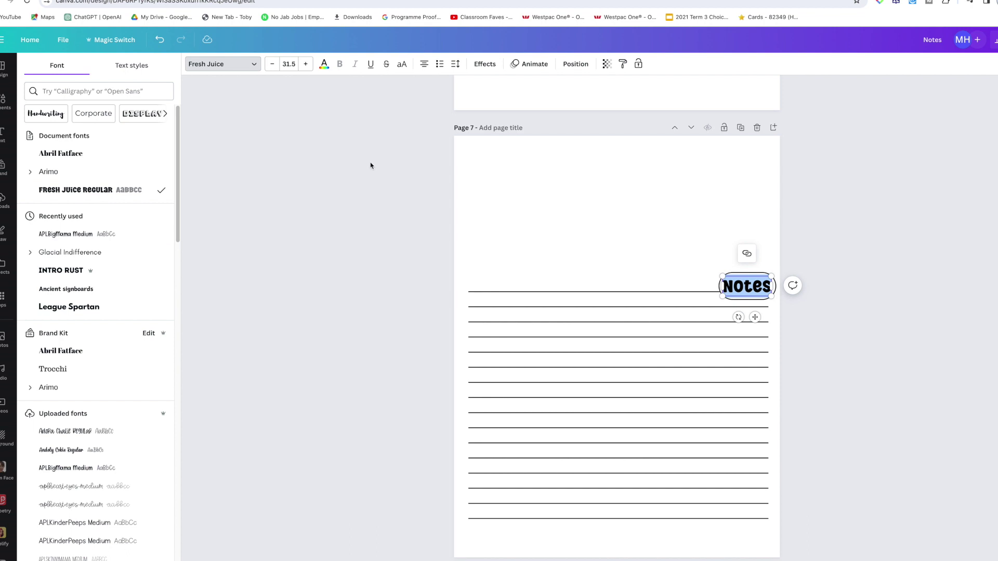
left_click(325, 68)
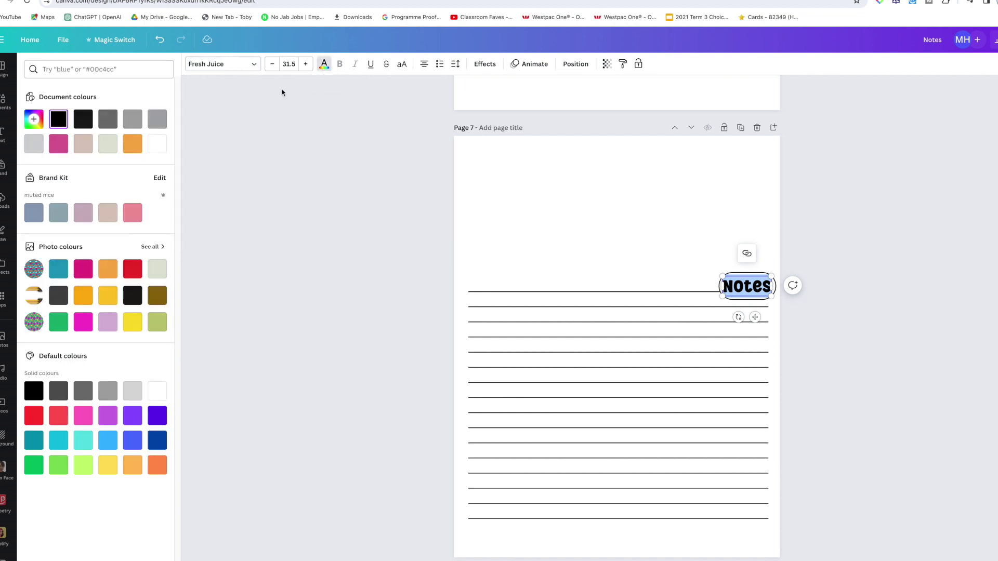
left_click(115, 123)
left_click(296, 291)
Recolour all the ruled lines on page 7 grey #a6a6a6.
left_click(289, 292)
scroll(403, 299, "down", 2)
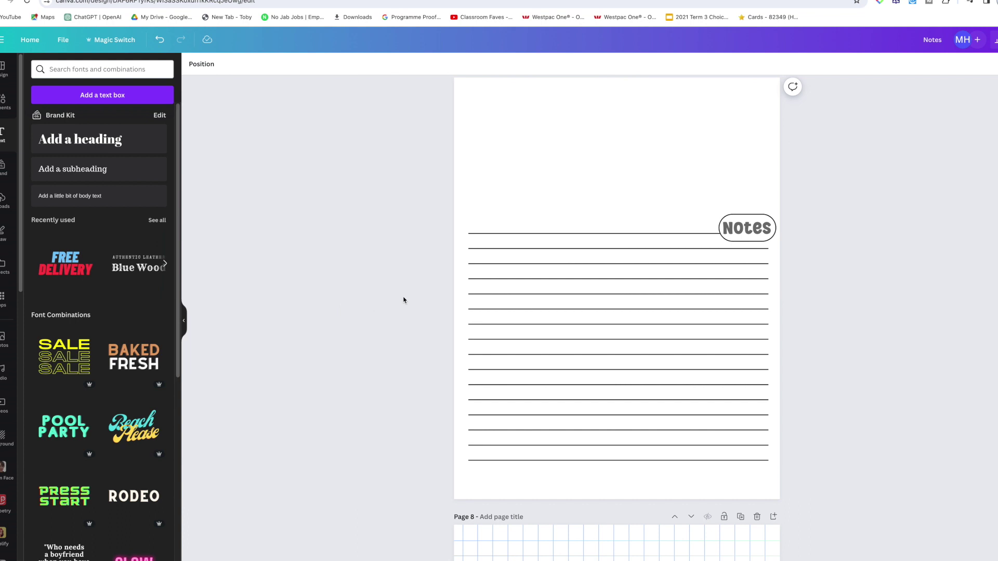
left_click_drag(465, 209, 684, 502)
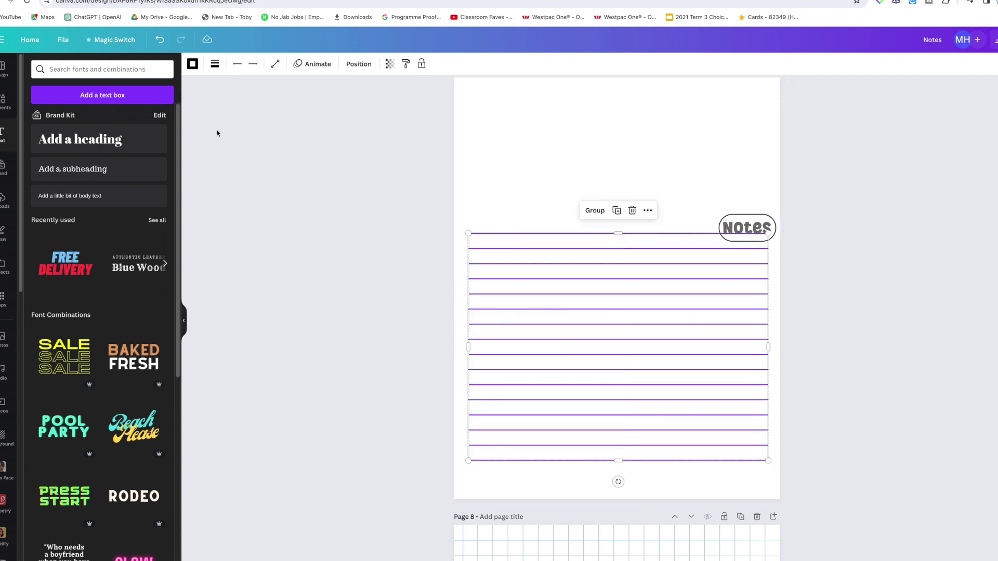
left_click(215, 65)
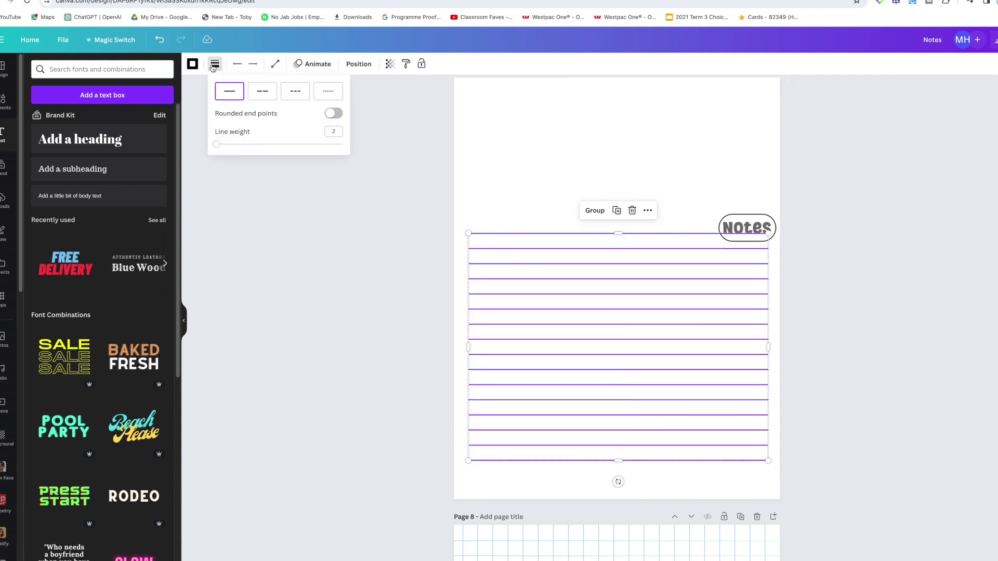
left_click(215, 64)
left_click(192, 64)
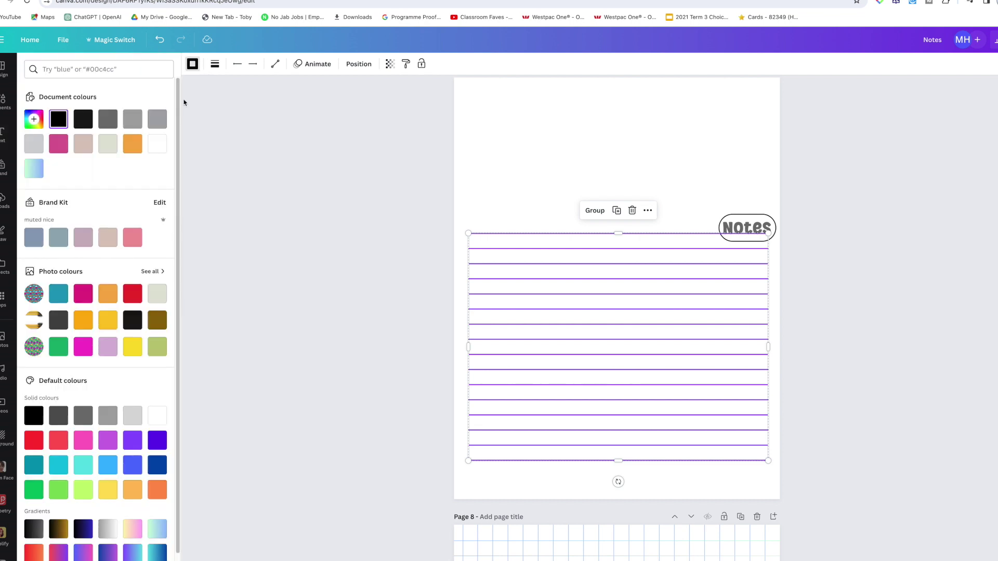
left_click(133, 125)
left_click(366, 252)
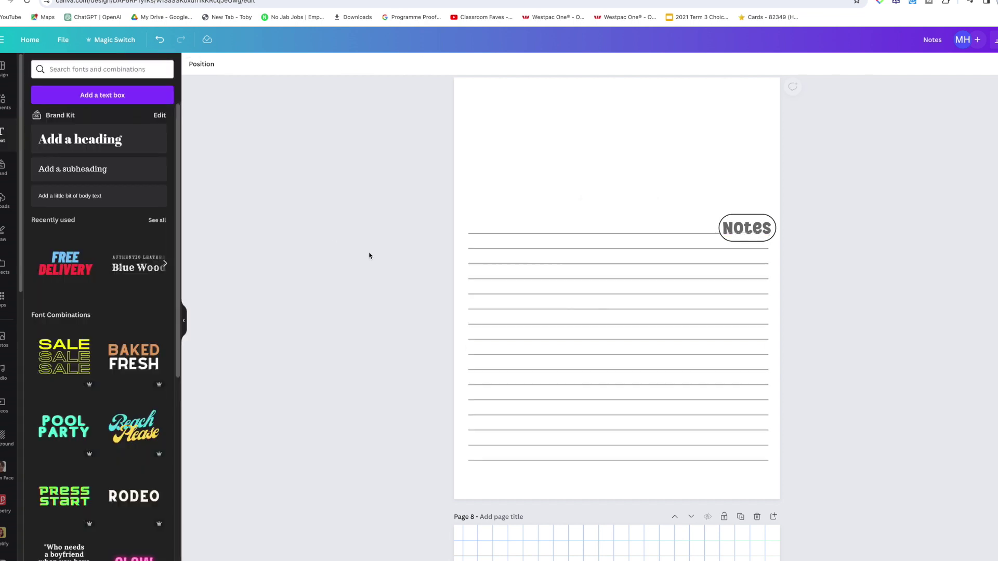
Make the Notes pill's border grey, then scroll down to blank page 9.
left_click(746, 228)
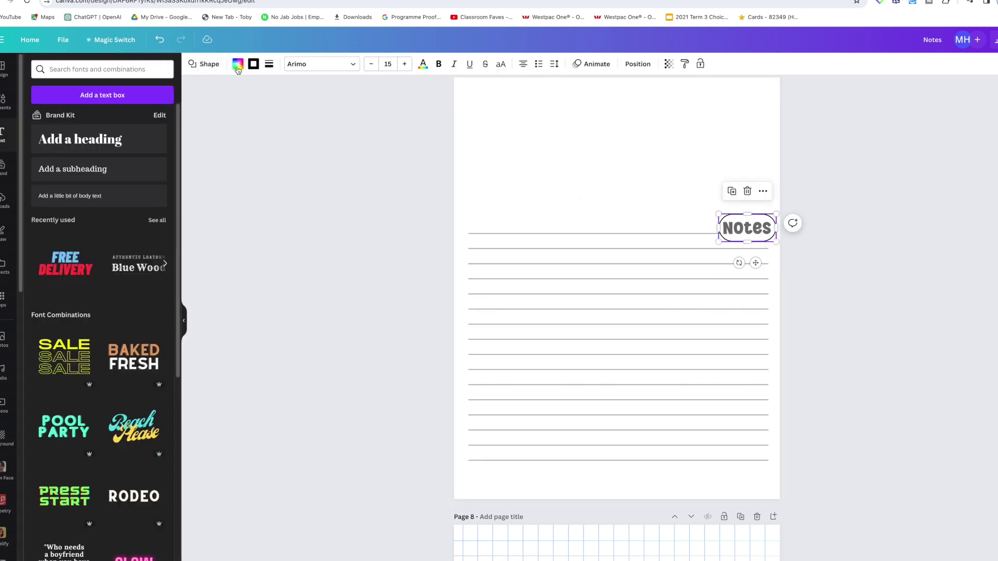
left_click(253, 64)
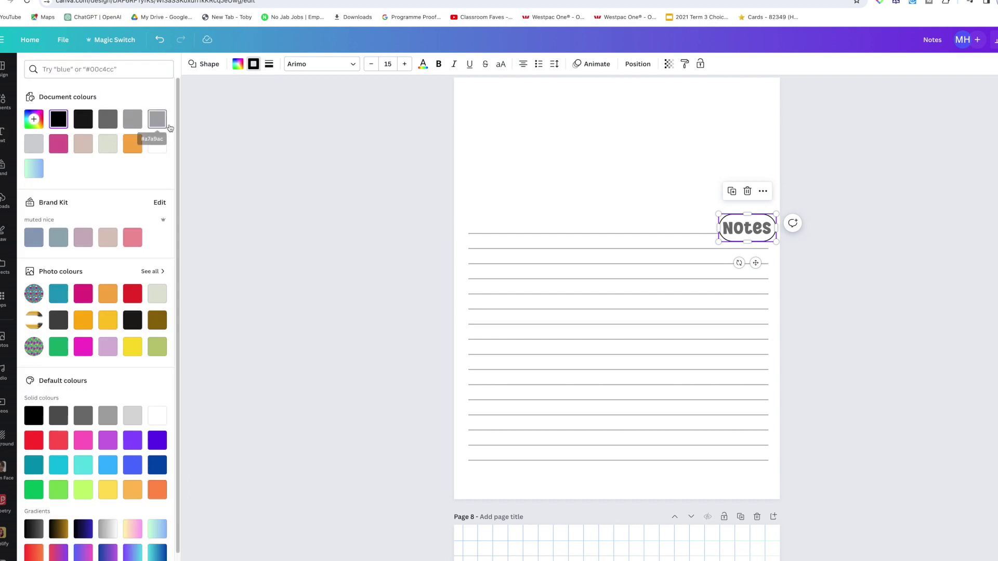
left_click(673, 278)
left_click(733, 284)
scroll(804, 289, "up", 3)
scroll(944, 350, "down", 3)
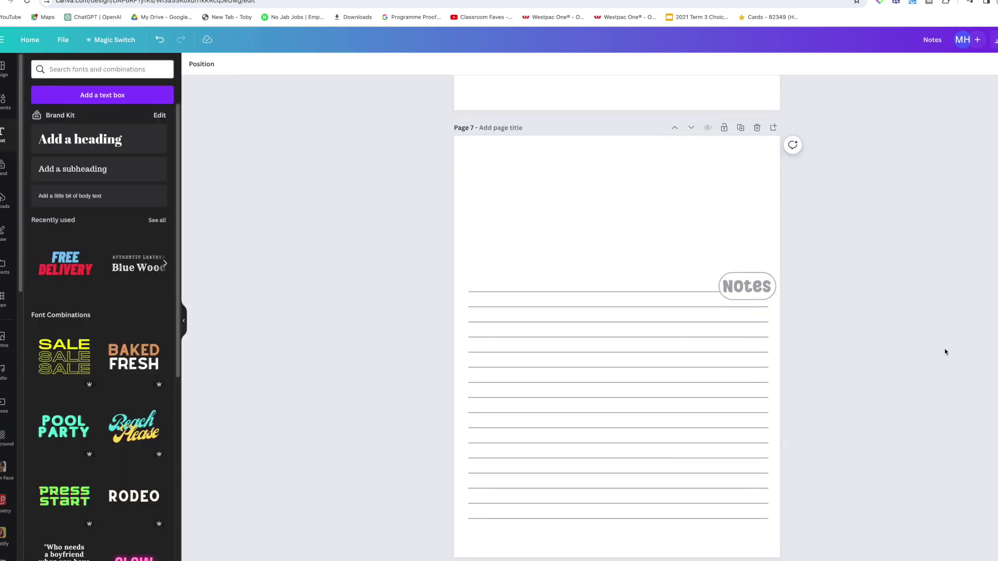
scroll(944, 352, "up", 1)
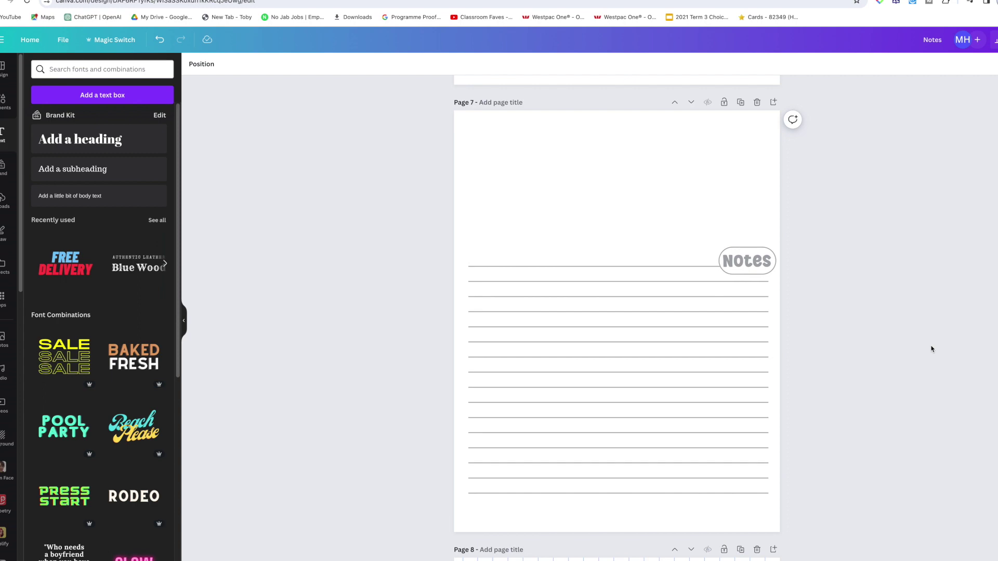
scroll(932, 348, "up", 10)
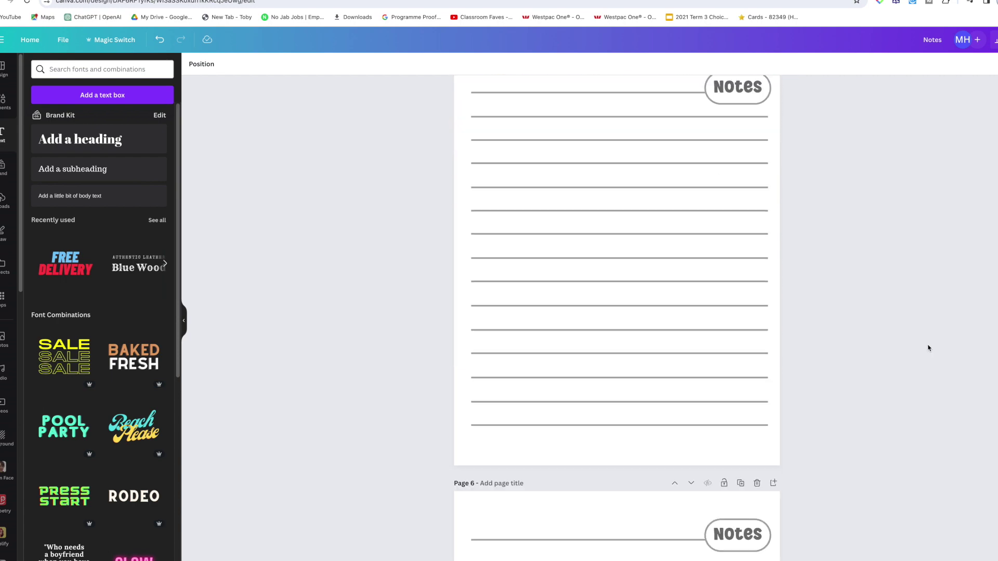
scroll(929, 348, "down", 10)
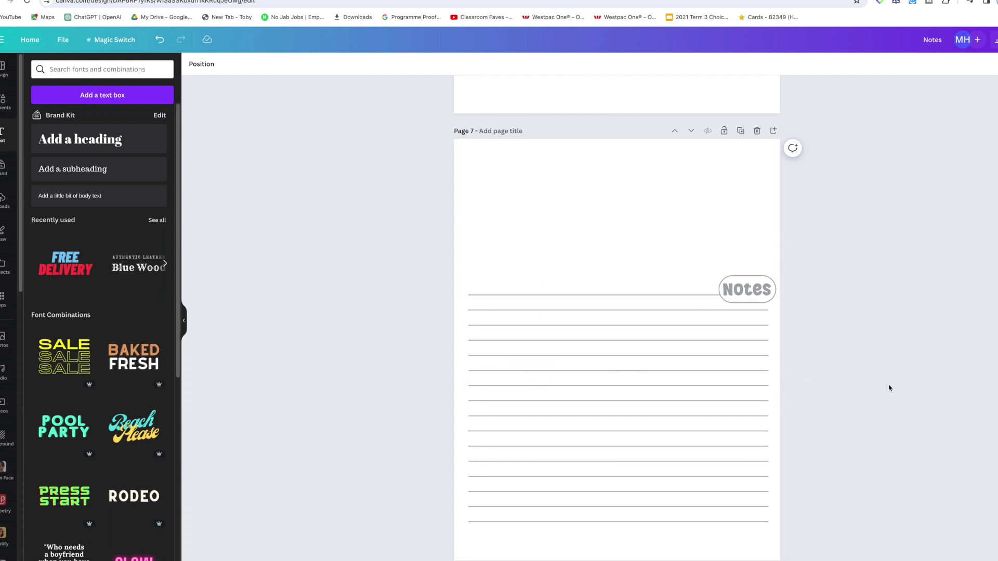
scroll(889, 388, "down", 10)
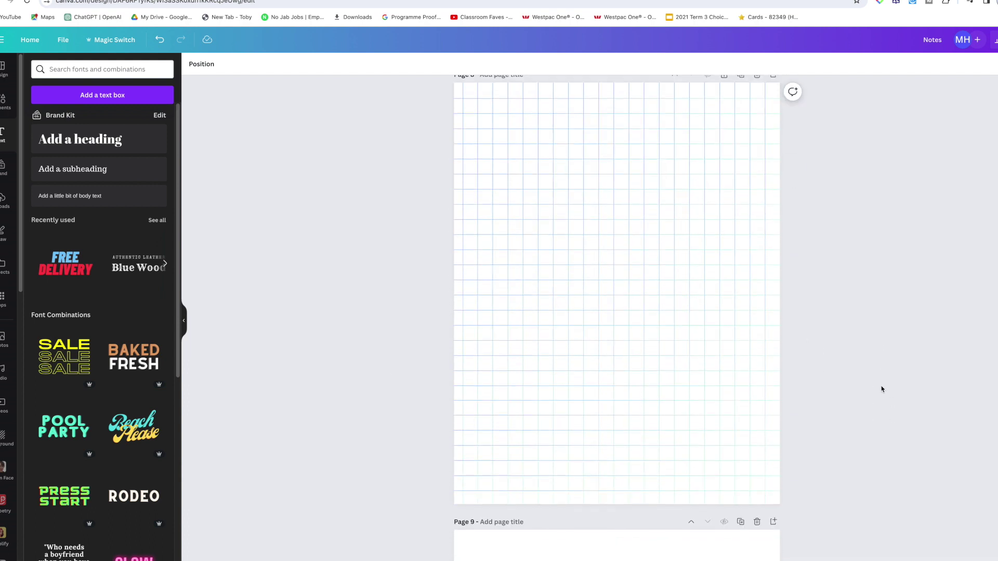
scroll(882, 389, "up", 1)
scroll(882, 389, "down", 8)
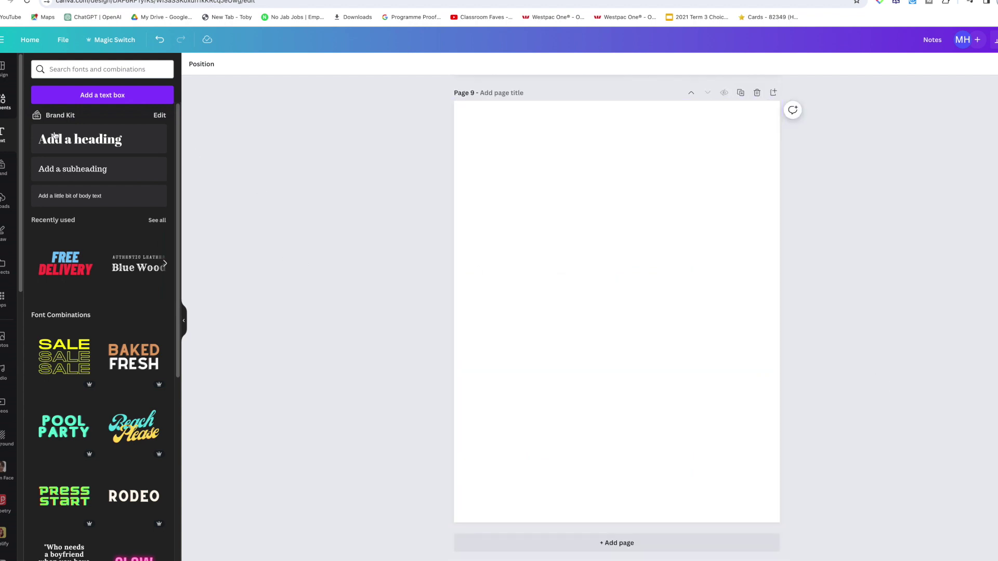
Add a line to page 9, stretch it across the full width, and thin it to minimum weight.
left_click(46, 109)
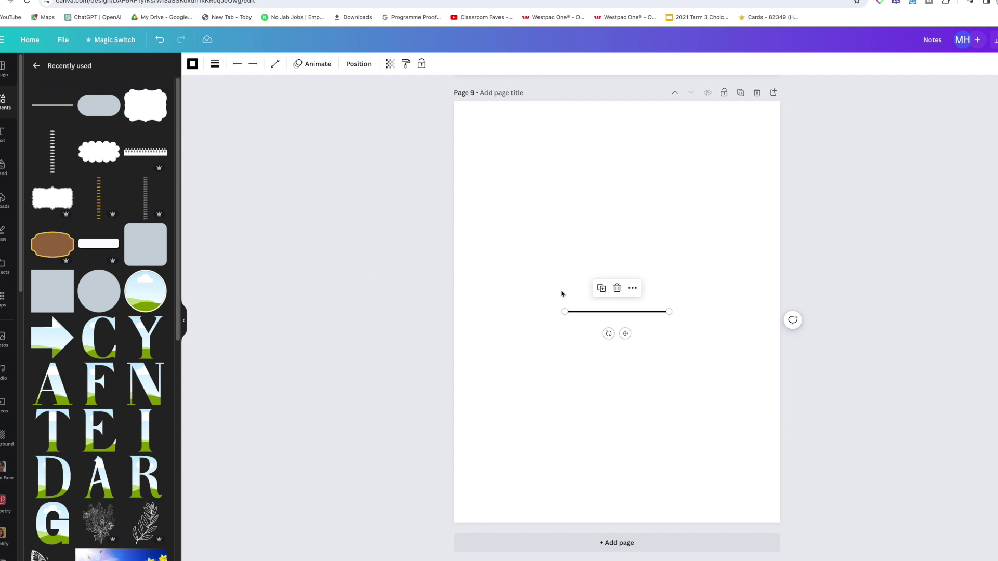
left_click_drag(594, 314, 485, 195)
left_click_drag(558, 196, 779, 195)
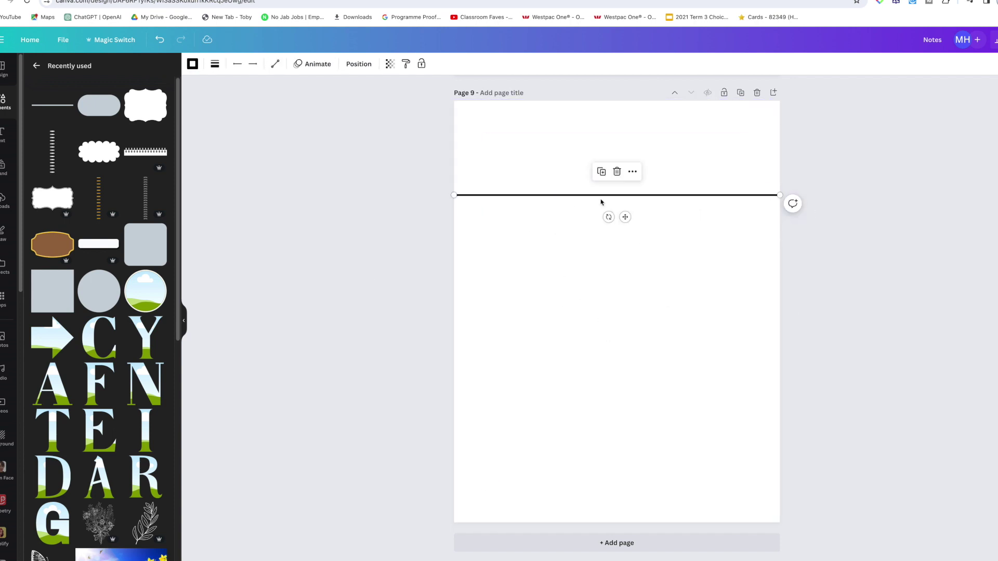
left_click(214, 65)
left_click_drag(221, 145, 217, 145)
left_click(377, 213)
left_click(377, 213)
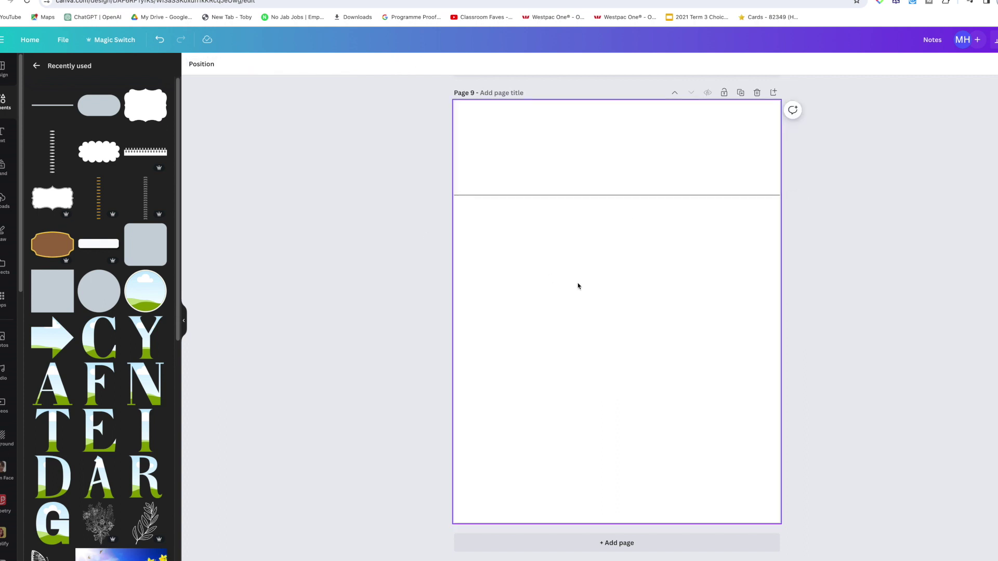
Duplicate the line and place the copy just below the first one.
left_click(566, 196)
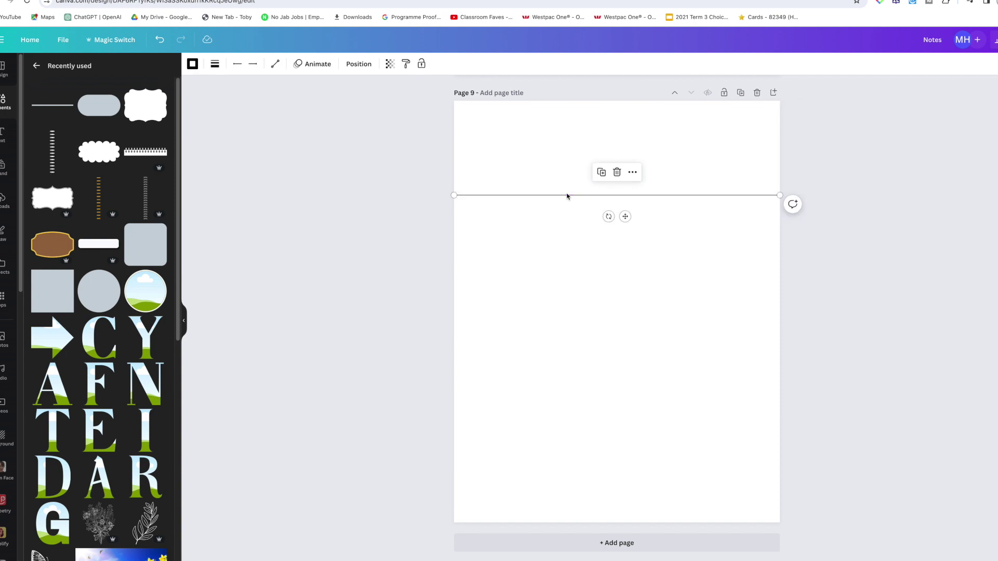
key("super+d")
left_click_drag(567, 195, 522, 208)
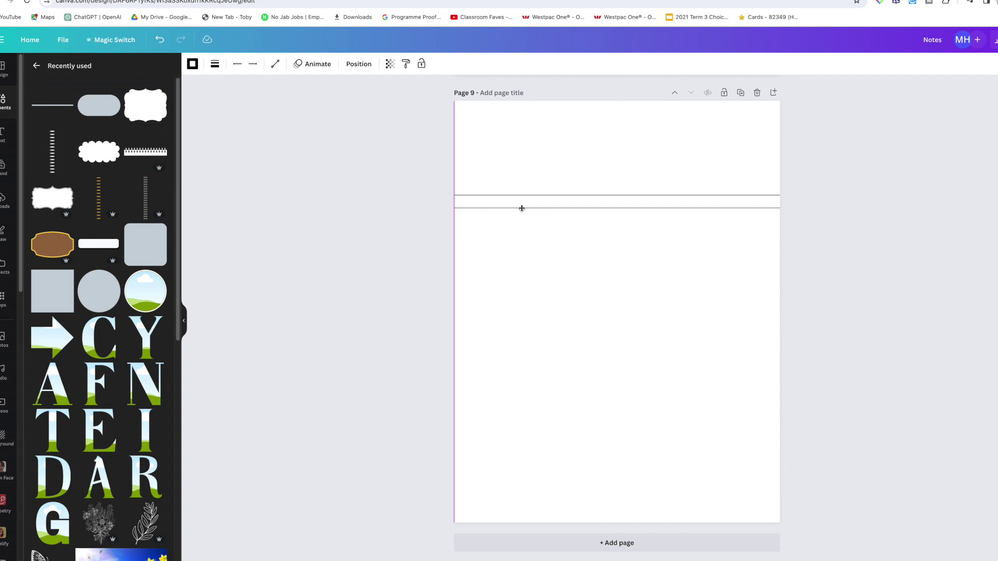
left_click_drag(521, 208, 521, 208)
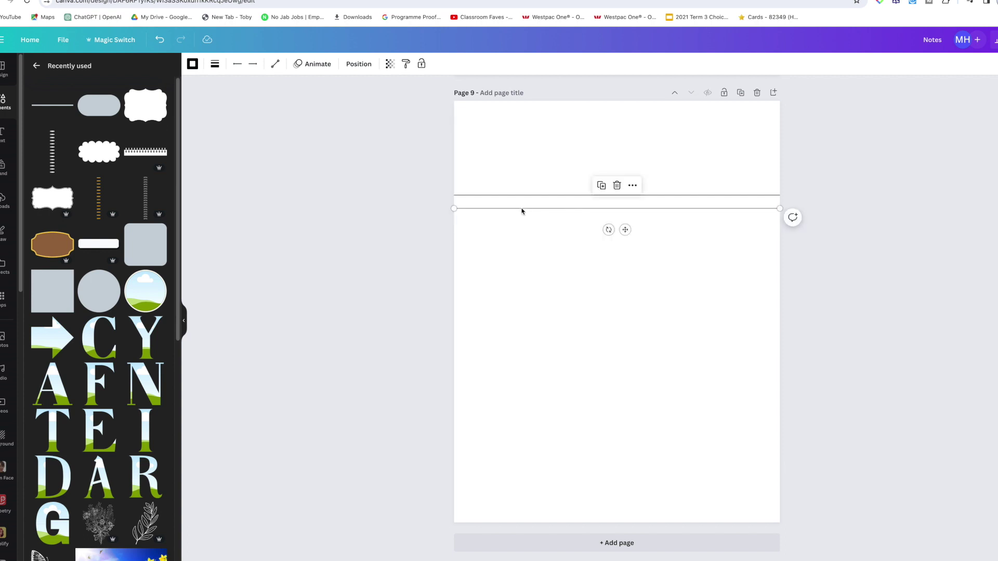
left_click_drag(499, 165, 519, 220)
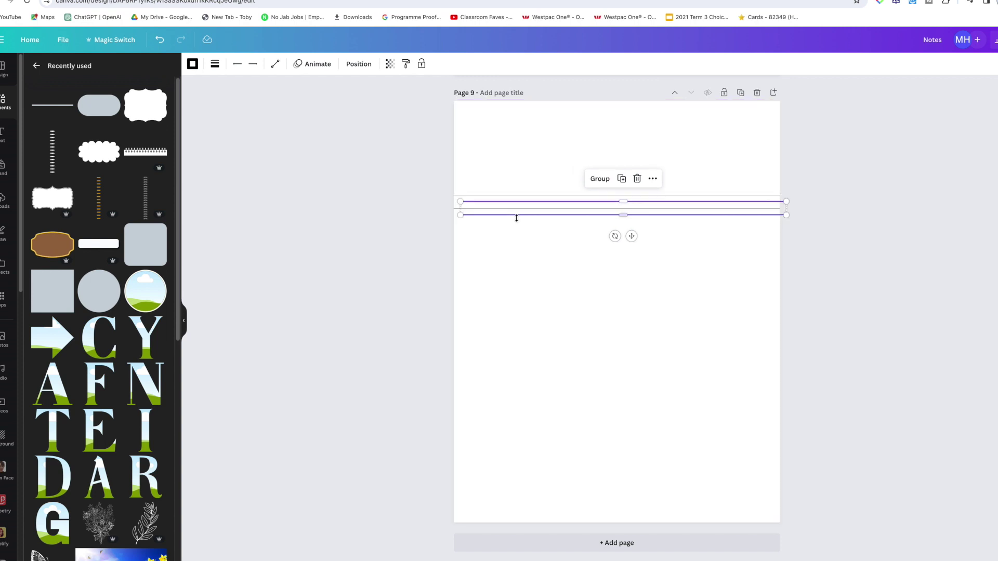
left_click(494, 203)
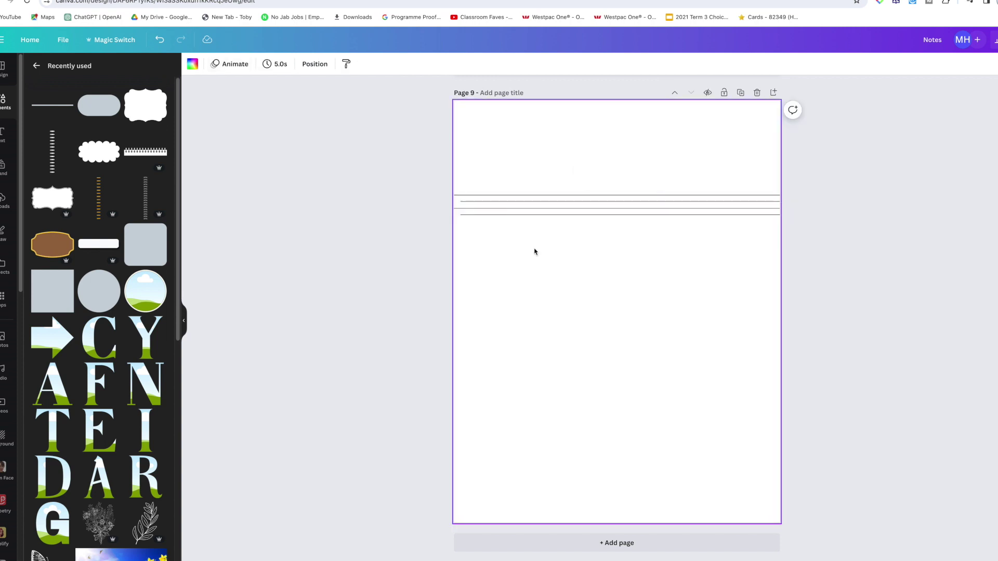
Undo the extra lines, add a third equally spaced line, and copy the three-line set below.
left_click(161, 41)
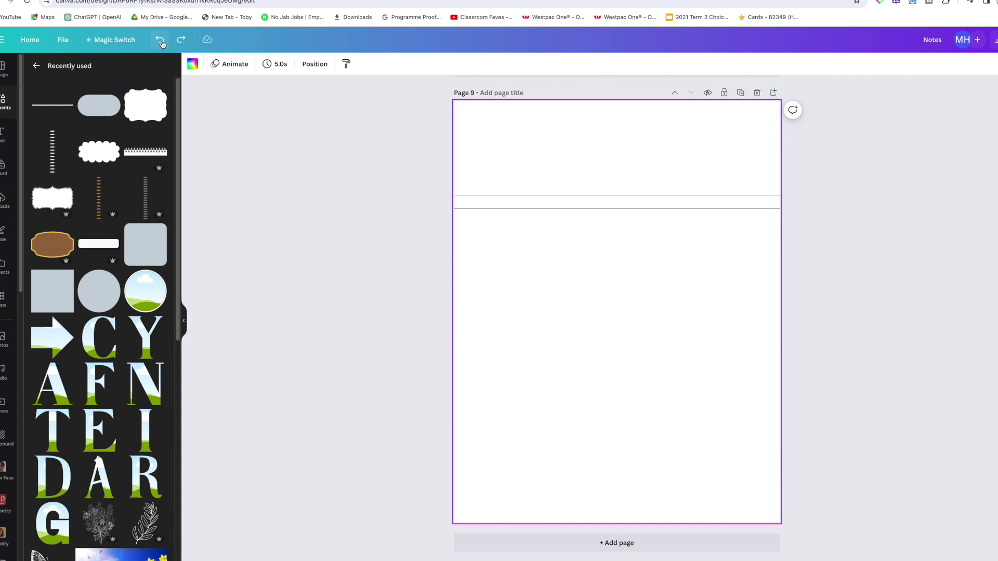
key("ctrl+a")
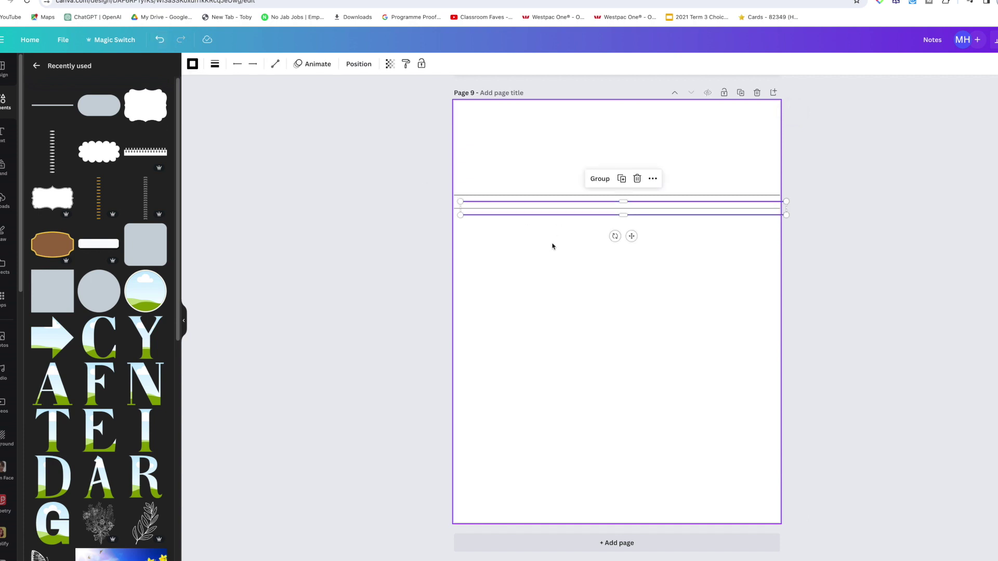
left_click_drag(544, 209, 539, 232)
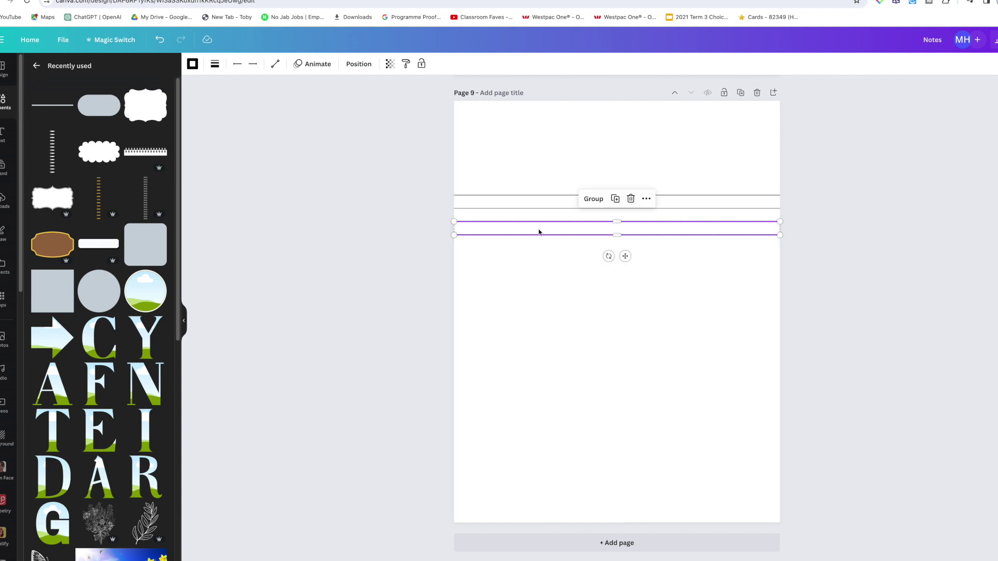
left_click_drag(590, 152, 623, 276)
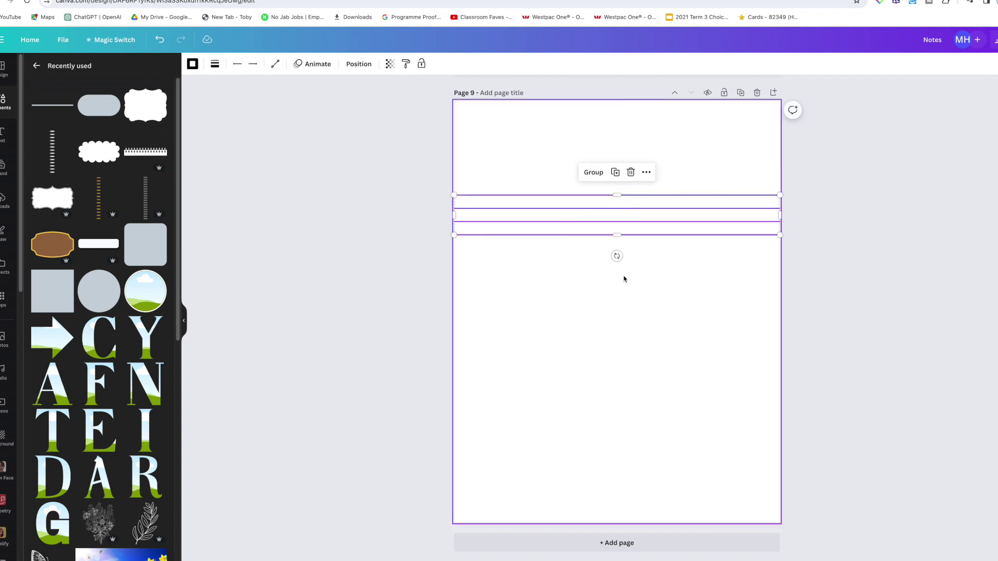
left_click(570, 285)
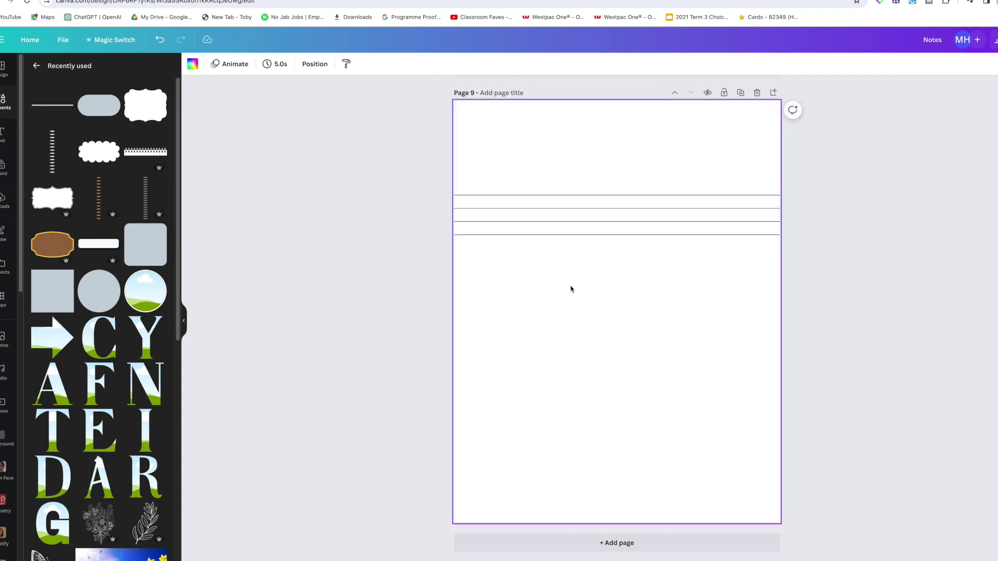
key("ctrl+v")
left_click_drag(554, 229, 550, 283)
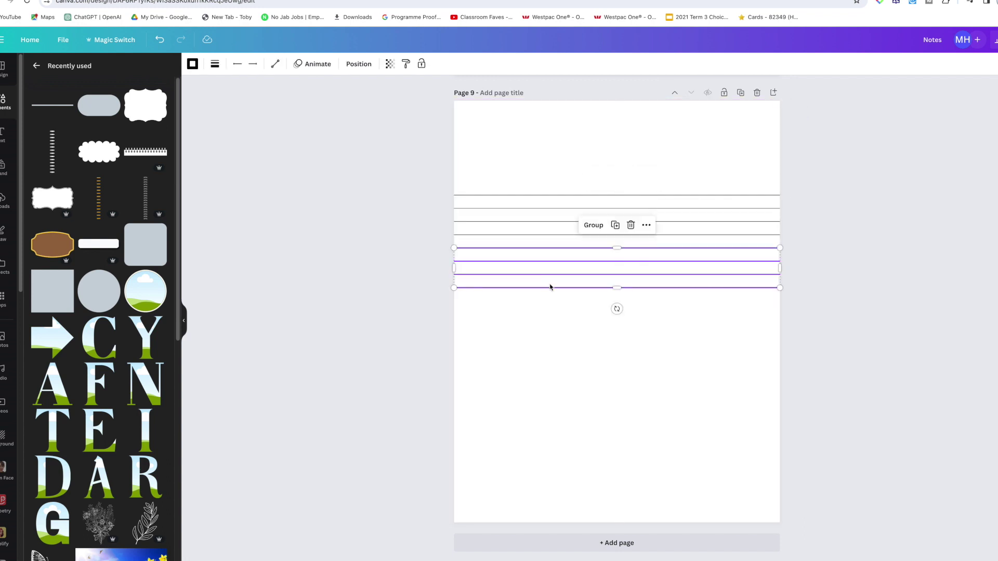
left_click(598, 339)
Paste copies of the line block at the top and bottom of page 9 and even out the spacing.
left_click_drag(539, 154, 570, 388)
key("ctrl+v")
key("ctrl+v")
left_click_drag(552, 289, 548, 494)
left_click(413, 444)
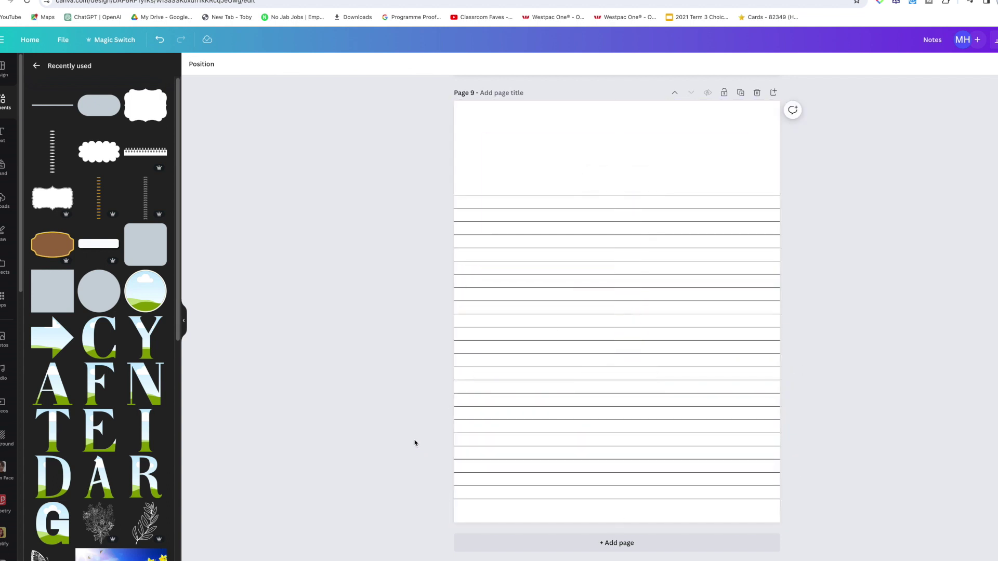
key("ctrl+v")
left_click_drag(639, 265, 632, 158)
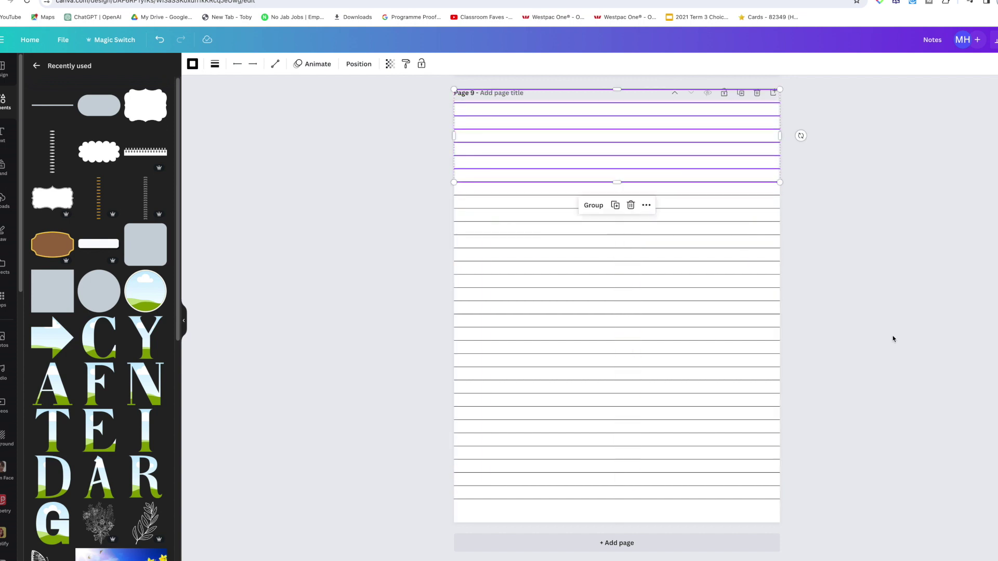
left_click(890, 338)
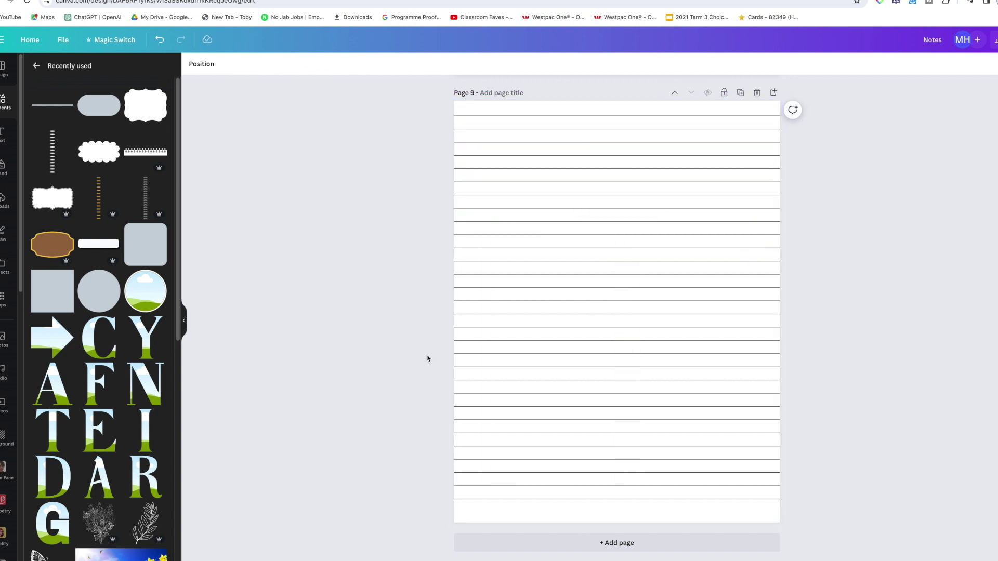
left_click(583, 267)
left_click_drag(579, 252, 579, 470)
left_click(882, 501)
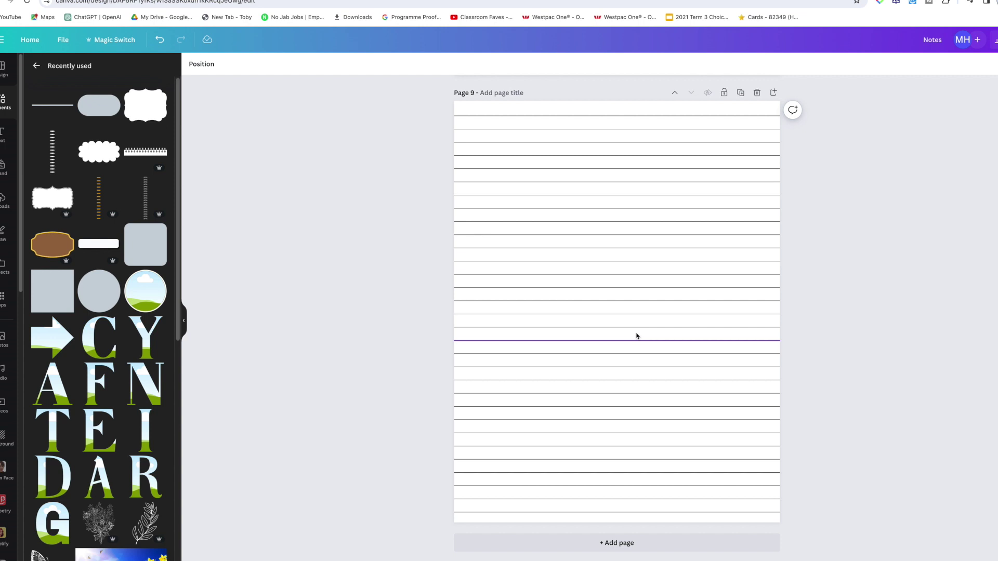
Paste eight lines, rotate them 90° to stand vertical, and stretch them to the page bottom.
key("ctrl+v")
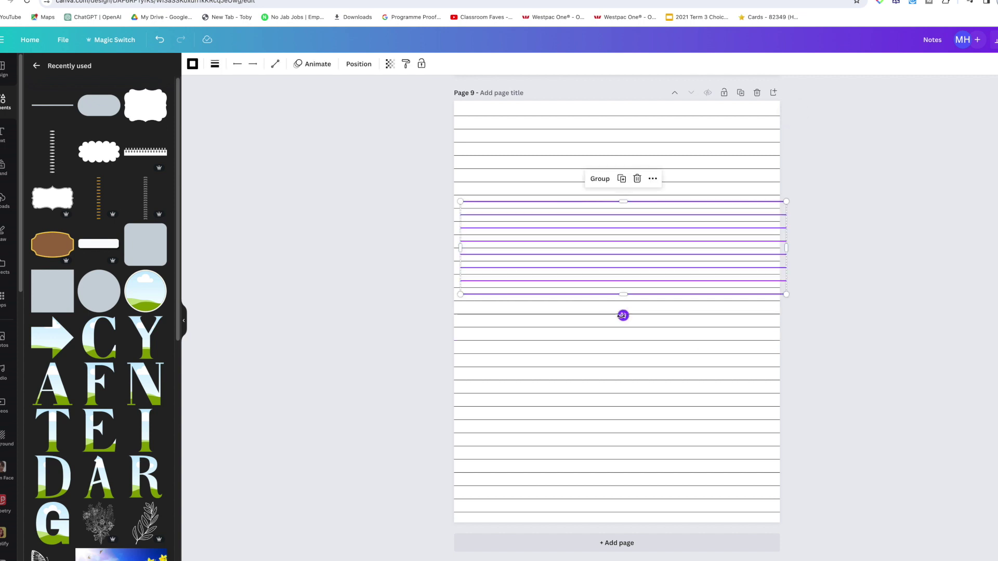
left_click_drag(622, 316, 477, 296)
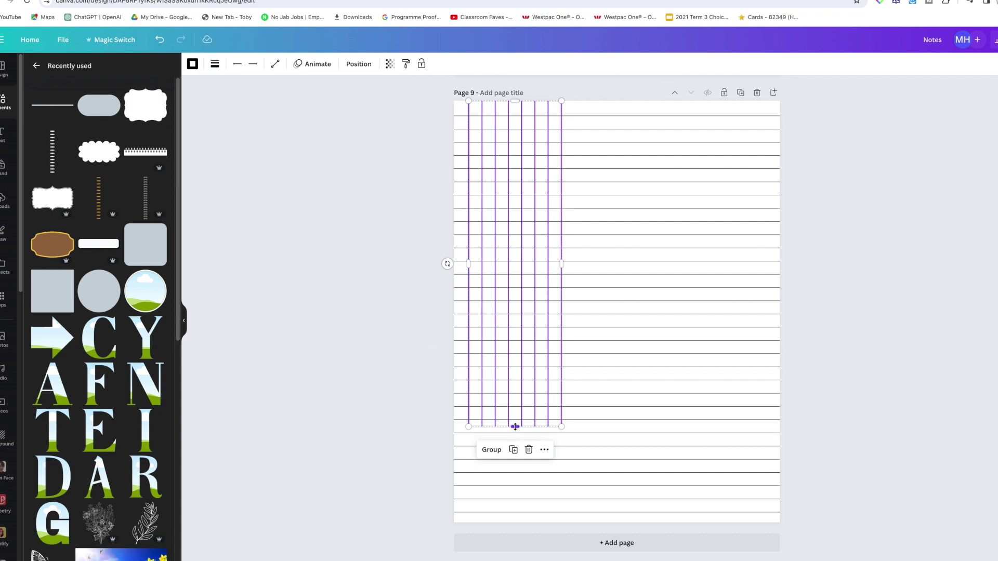
left_click_drag(515, 426, 514, 523)
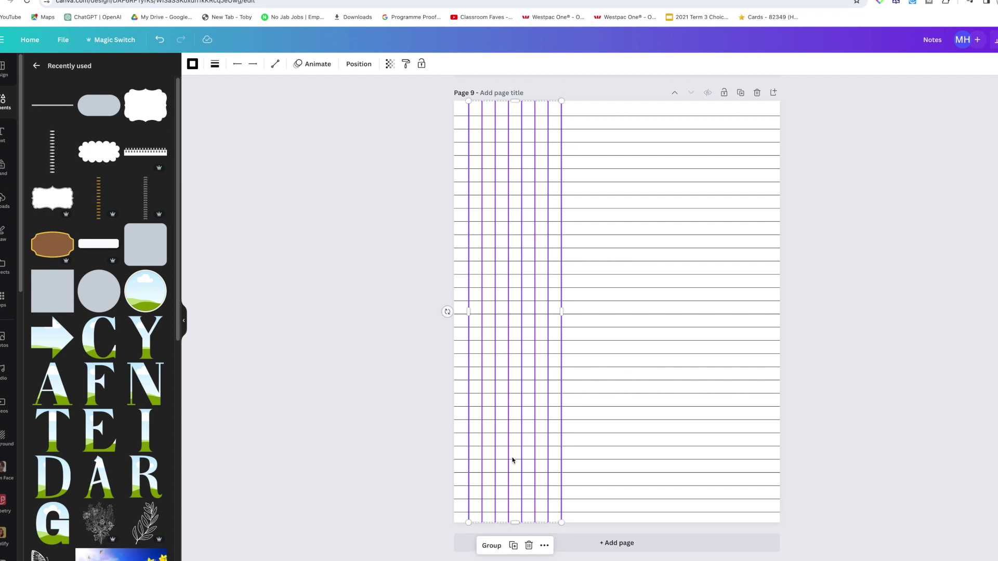
Duplicate the vertical lines twice, spread the copies rightward across Page 9, then select every grid line.
key("super+d")
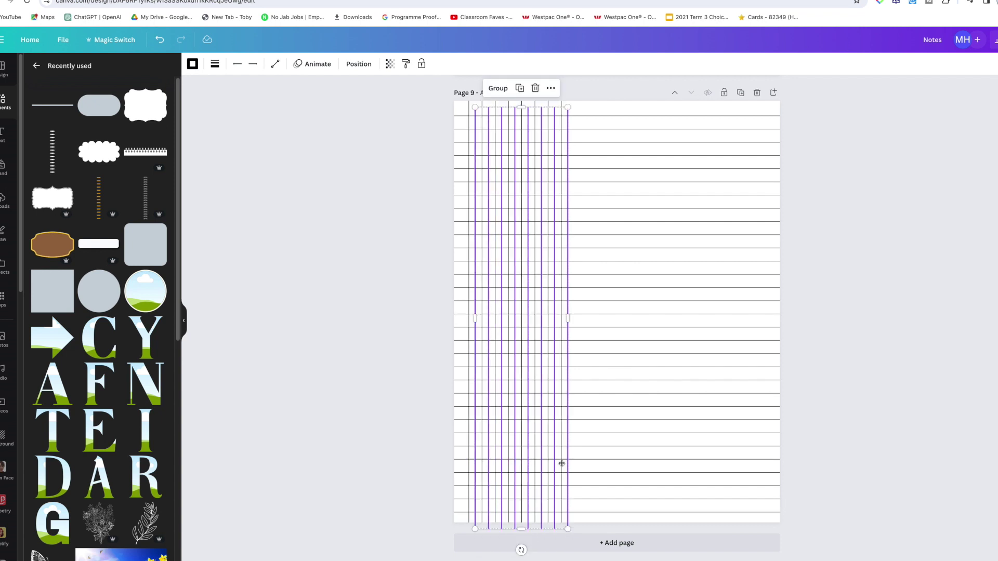
left_click_drag(561, 463, 622, 456)
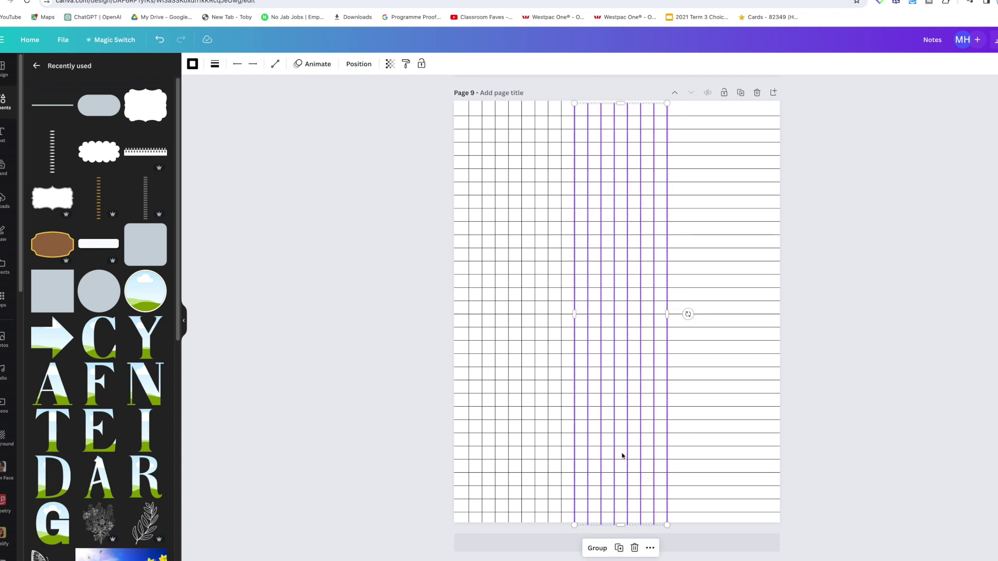
key("super+v")
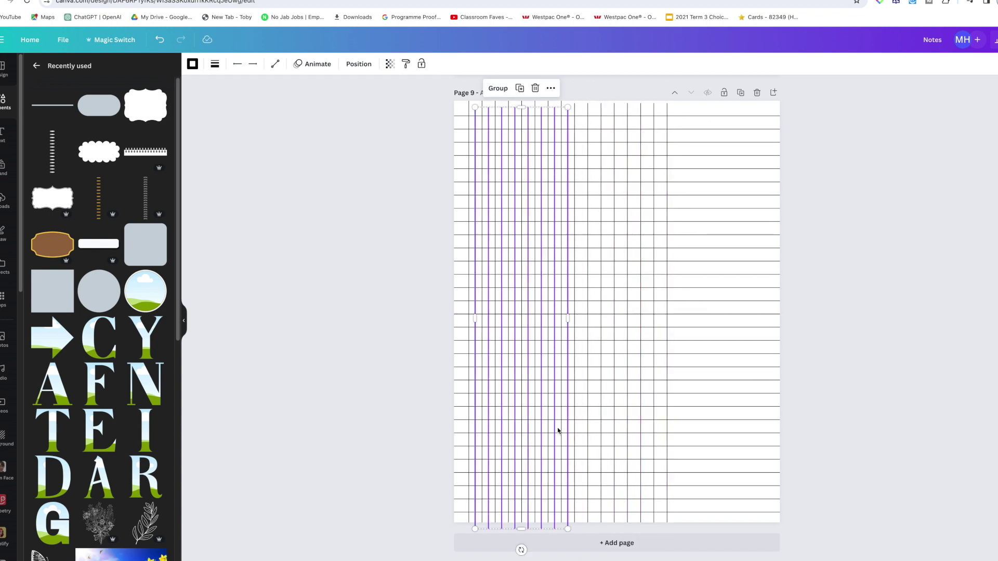
left_click_drag(549, 433, 753, 428)
left_click(836, 459)
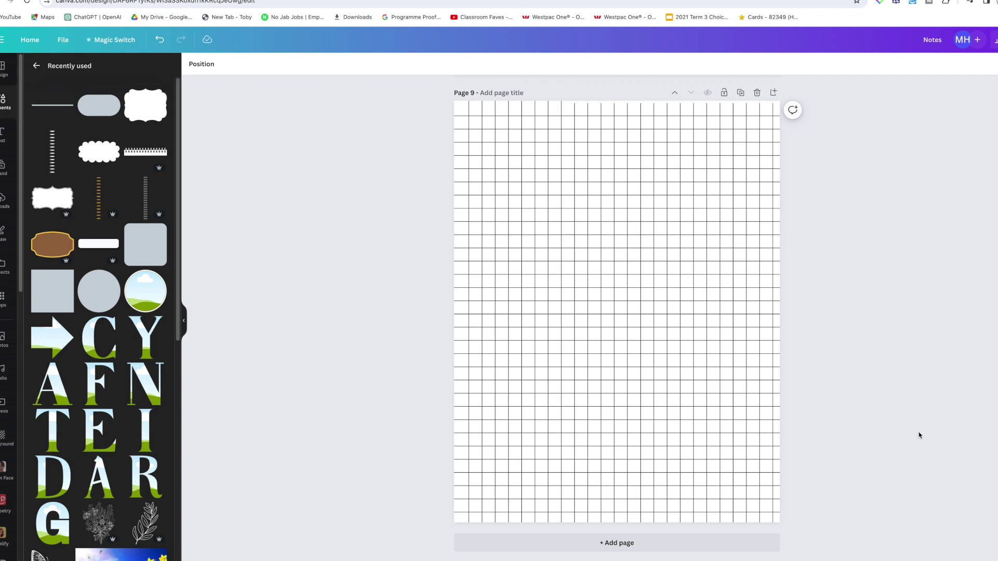
left_click_drag(419, 91, 808, 524)
Try the light gradient colour on the grid lines and deselect to check it.
left_click(192, 64)
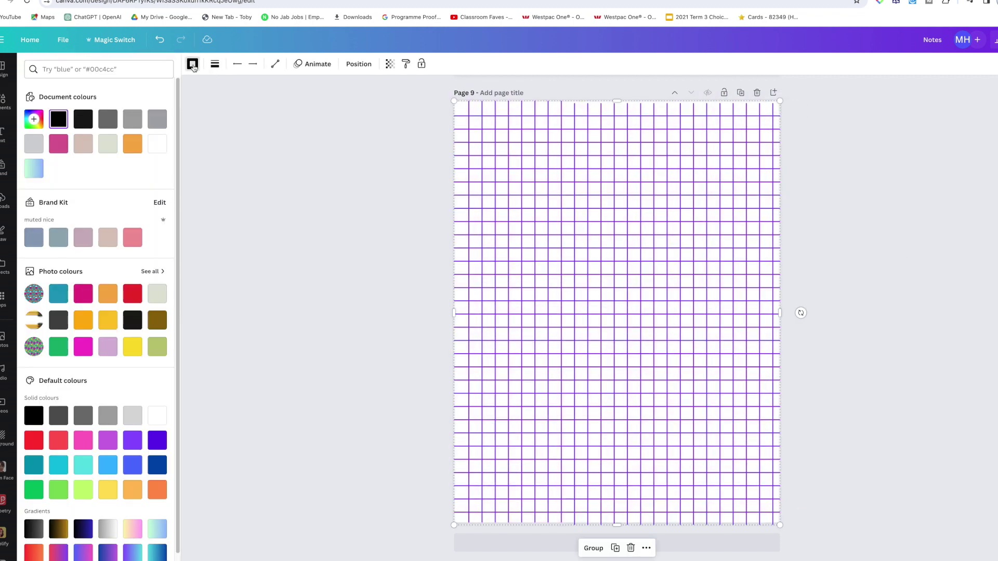
left_click(37, 171)
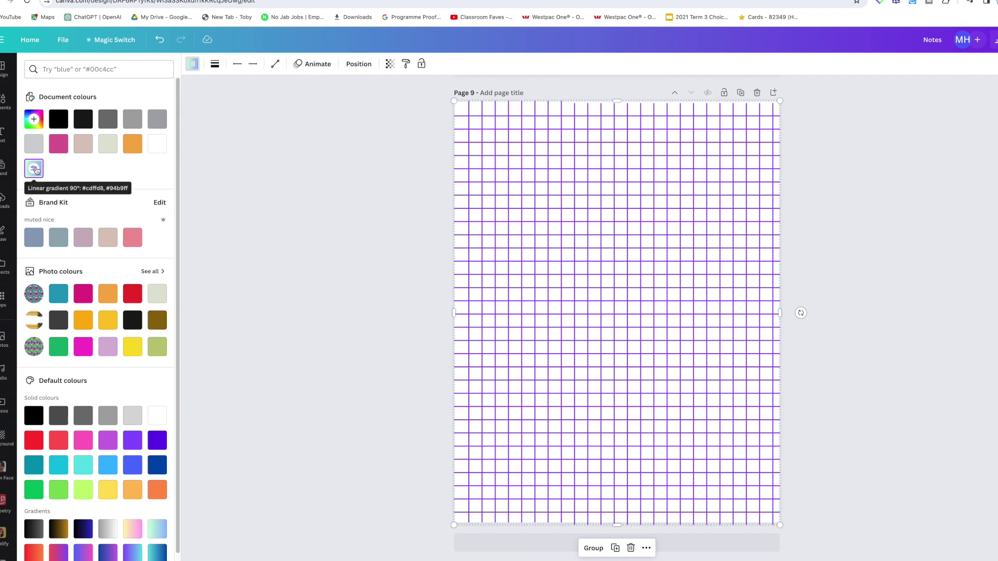
left_click(278, 239)
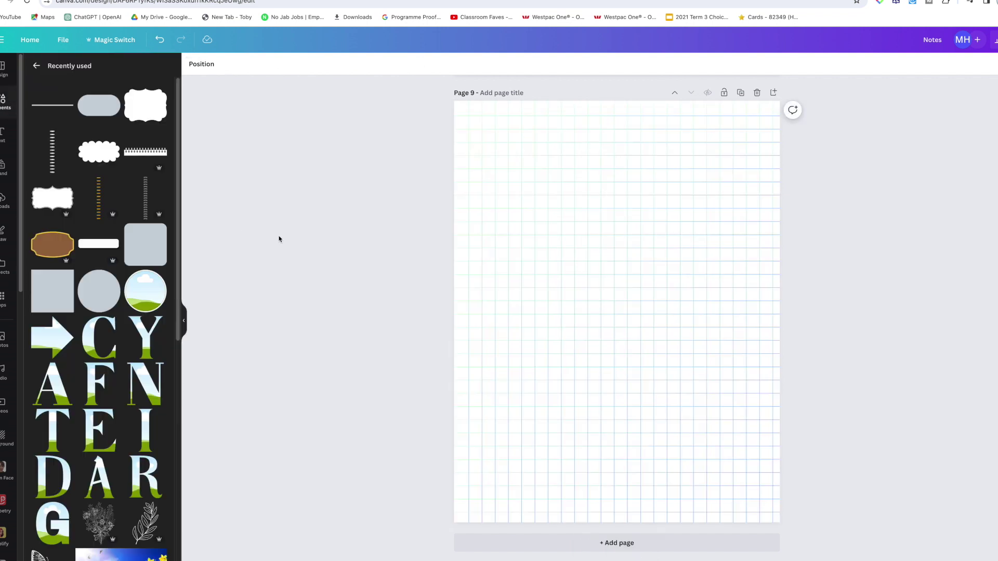
Reselect all grid lines and recolour them with the turquoise swatch from Default colours.
left_click_drag(839, 524, 369, 95)
left_click(192, 64)
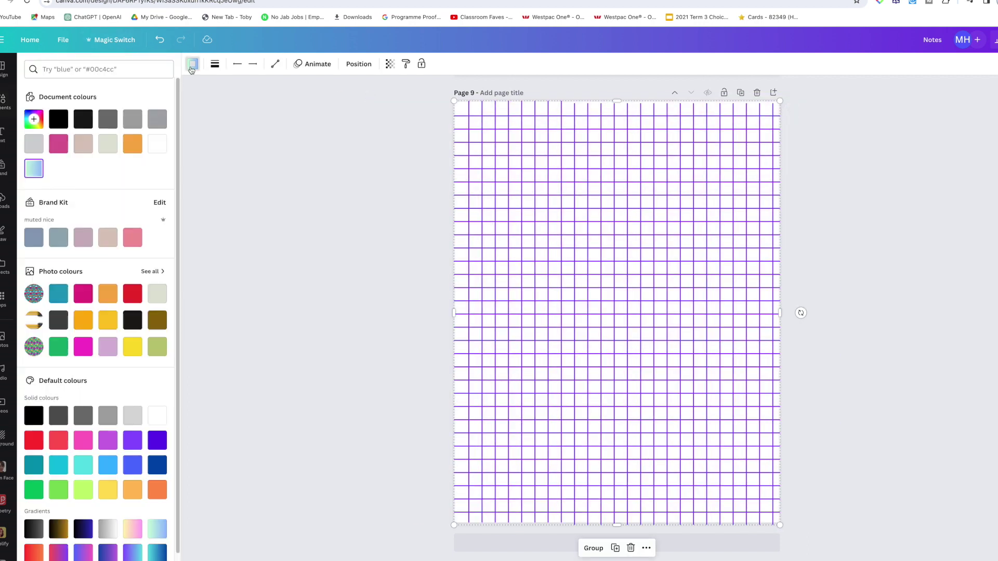
scroll(88, 462, "down", 1)
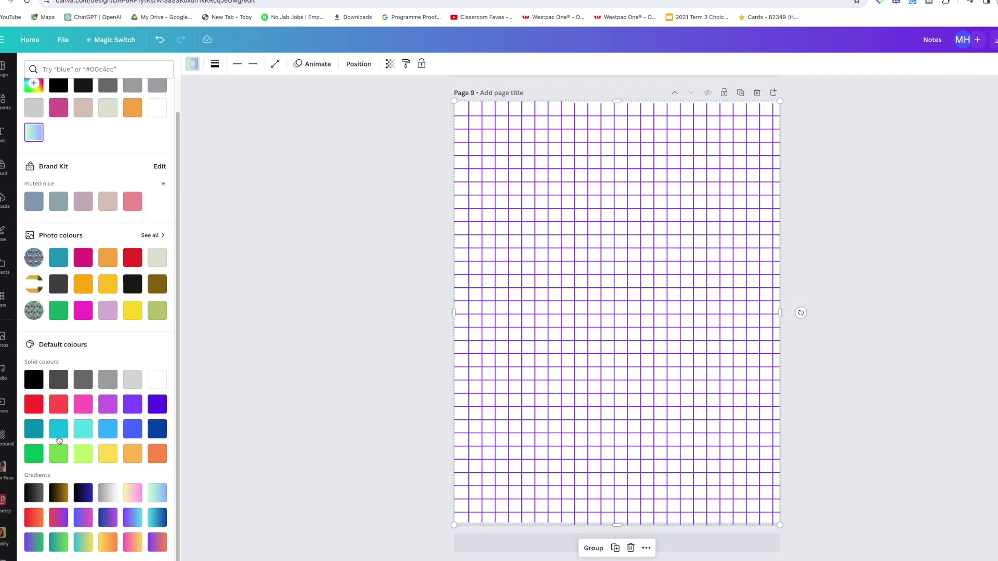
scroll(59, 441, "up", 1)
left_click(84, 468)
left_click(331, 434)
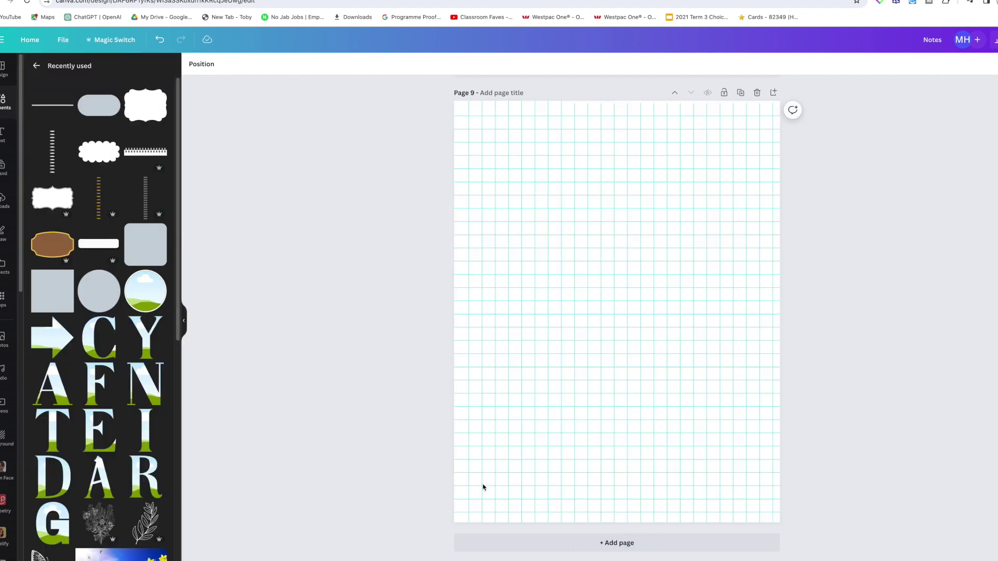
scroll(969, 477, "up", 20)
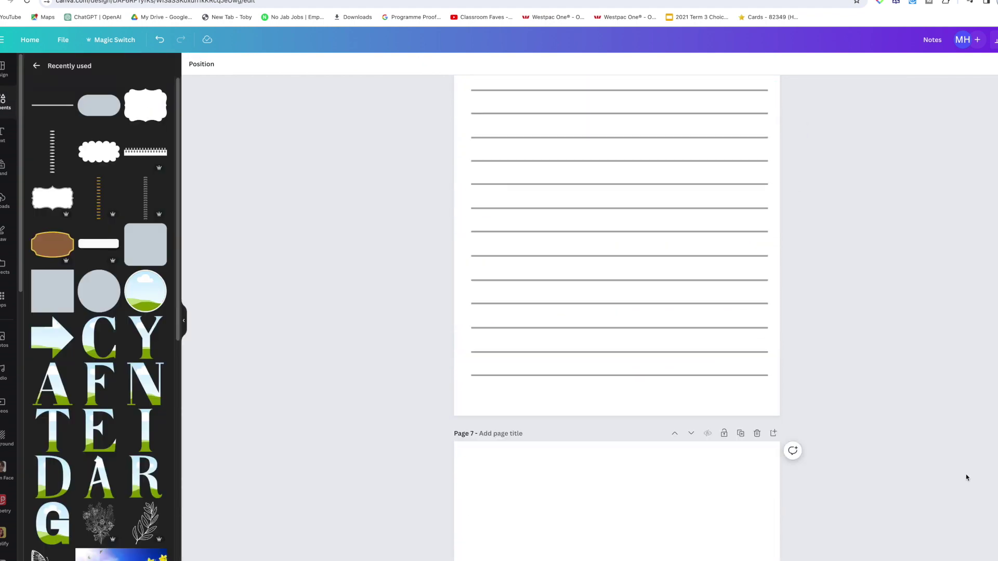
Scroll up to review the notebook covers on Page 1, then scroll back down to the lined Notes page on Page 5.
scroll(965, 478, "up", 5)
scroll(965, 477, "up", 20)
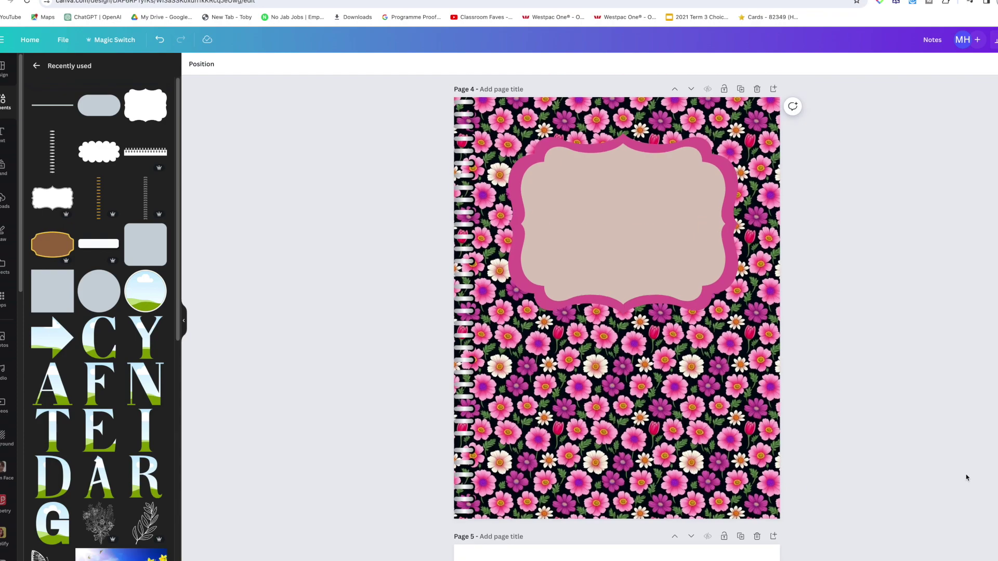
scroll(966, 477, "up", 5)
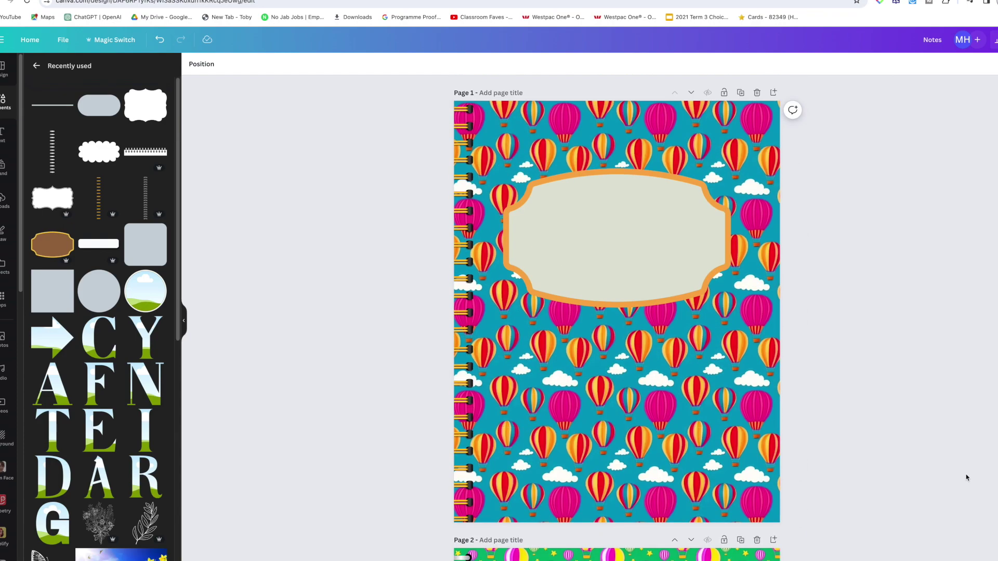
scroll(965, 477, "down", 20)
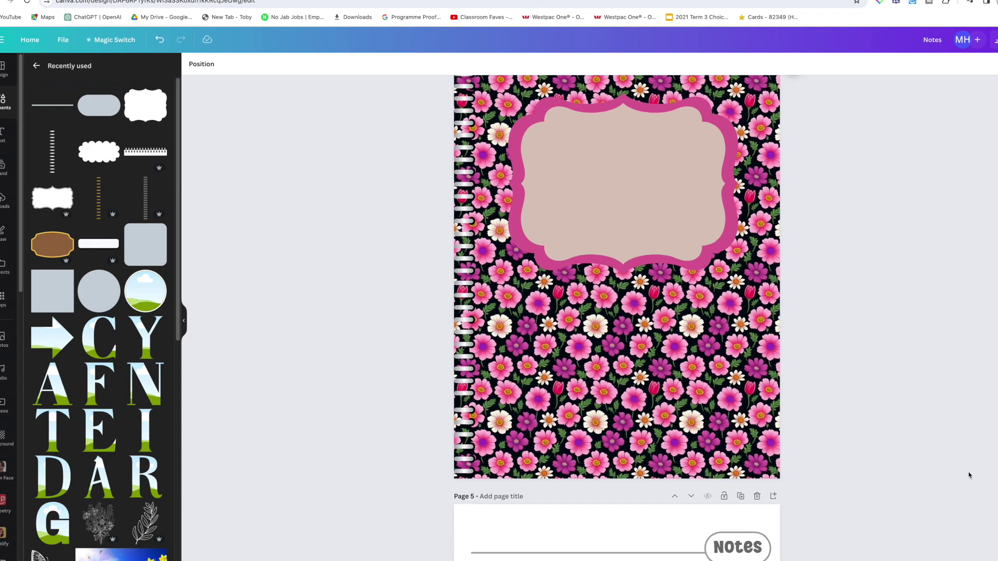
scroll(966, 476, "down", 8)
scroll(968, 474, "up", 3)
scroll(970, 475, "down", 2)
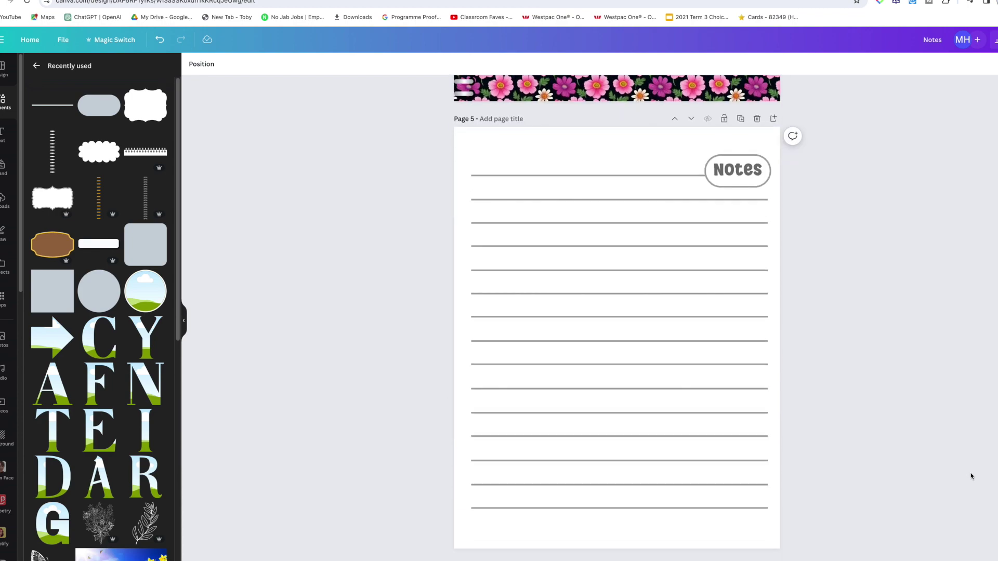